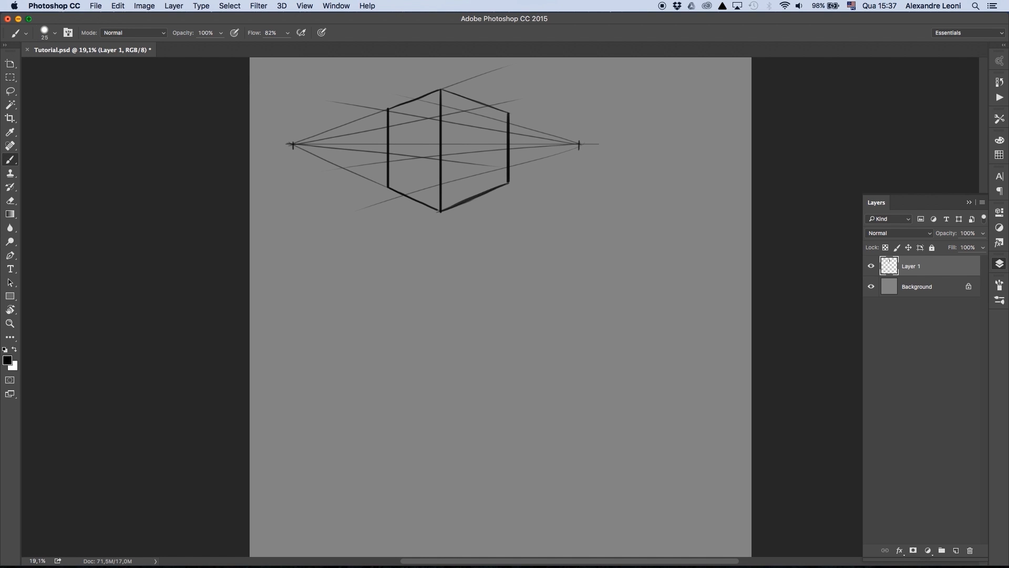
- Sketch a simple box in perspective below the two-point perspective cube to serve as a blocky head
{"action": "left_click_drag", "start_coordinate": [322, 309], "coordinate": [321, 352]}
{"action": "left_click_drag", "start_coordinate": [322, 289], "coordinate": [367, 273]}
{"action": "left_click_drag", "start_coordinate": [367, 275], "coordinate": [367, 368]}
{"action": "left_click_drag", "start_coordinate": [321, 336], "coordinate": [321, 375]}
{"action": "left_click_drag", "start_coordinate": [321, 378], "coordinate": [367, 366]}
{"action": "mouse_move", "coordinate": [369, 272]}
{"action": "left_mouse_down"}
{"action": "mouse_move", "coordinate": [429, 291]}
{"action": "mouse_move", "coordinate": [428, 373]}
{"action": "left_mouse_up"}
{"action": "left_click_drag", "start_coordinate": [367, 366], "coordinate": [421, 377]}
{"action": "mouse_move", "coordinate": [322, 378]}
{"action": "left_mouse_down"}
{"action": "mouse_move", "coordinate": [390, 390]}
{"action": "mouse_move", "coordinate": [372, 387]}
{"action": "left_mouse_up"}
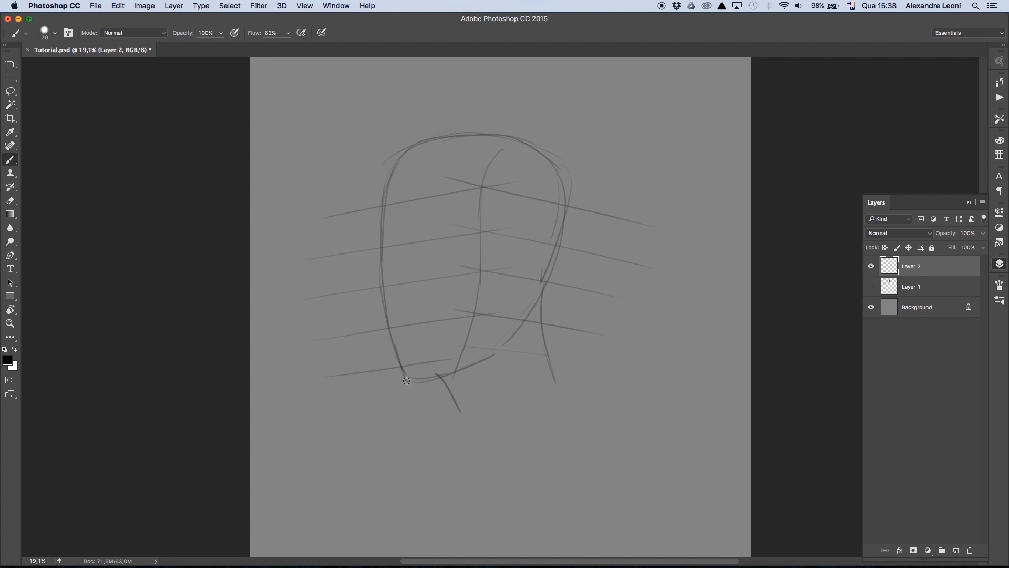
- Sketch the construction of a three-quarter head on Layer 2 with perspective guides, face contours and ear placement lines
{"action": "left_click_drag", "start_coordinate": [458, 375], "coordinate": [405, 382]}
{"action": "left_click_drag", "start_coordinate": [489, 232], "coordinate": [592, 256]}
{"action": "left_click_drag", "start_coordinate": [574, 212], "coordinate": [539, 291]}
{"action": "left_click_drag", "start_coordinate": [438, 141], "coordinate": [382, 219]}
{"action": "mouse_move", "coordinate": [440, 146]}
{"action": "left_mouse_down"}
{"action": "mouse_move", "coordinate": [415, 217]}
{"action": "mouse_move", "coordinate": [419, 375]}
{"action": "left_mouse_up"}
{"action": "left_click_drag", "start_coordinate": [530, 202], "coordinate": [514, 349]}
- Draw the nose bridge, eyebrows, eyes, mouth and darker far-side face contour over the head construction
{"action": "mouse_move", "coordinate": [411, 237]}
{"action": "left_mouse_down"}
{"action": "mouse_move", "coordinate": [395, 291]}
{"action": "mouse_move", "coordinate": [435, 279]}
{"action": "left_mouse_up"}
{"action": "left_click_drag", "start_coordinate": [430, 235], "coordinate": [479, 232]}
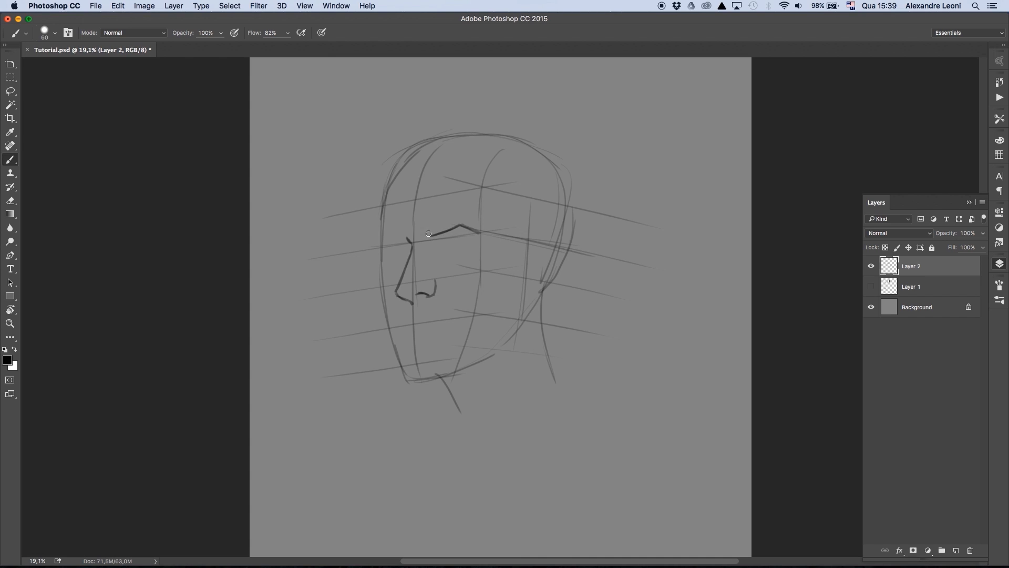
{"action": "mouse_move", "coordinate": [385, 245]}
{"action": "left_mouse_down"}
{"action": "mouse_move", "coordinate": [468, 245]}
{"action": "mouse_move", "coordinate": [437, 251]}
{"action": "left_mouse_up"}
{"action": "mouse_move", "coordinate": [412, 247]}
{"action": "left_mouse_down"}
{"action": "mouse_move", "coordinate": [390, 251]}
{"action": "mouse_move", "coordinate": [465, 245]}
{"action": "left_mouse_up"}
{"action": "left_click_drag", "start_coordinate": [399, 256], "coordinate": [409, 248]}
{"action": "mouse_move", "coordinate": [389, 189]}
{"action": "left_mouse_down"}
{"action": "mouse_move", "coordinate": [384, 306]}
{"action": "mouse_move", "coordinate": [402, 359]}
{"action": "mouse_move", "coordinate": [447, 375]}
{"action": "left_mouse_up"}
{"action": "left_click_drag", "start_coordinate": [420, 322], "coordinate": [447, 322]}
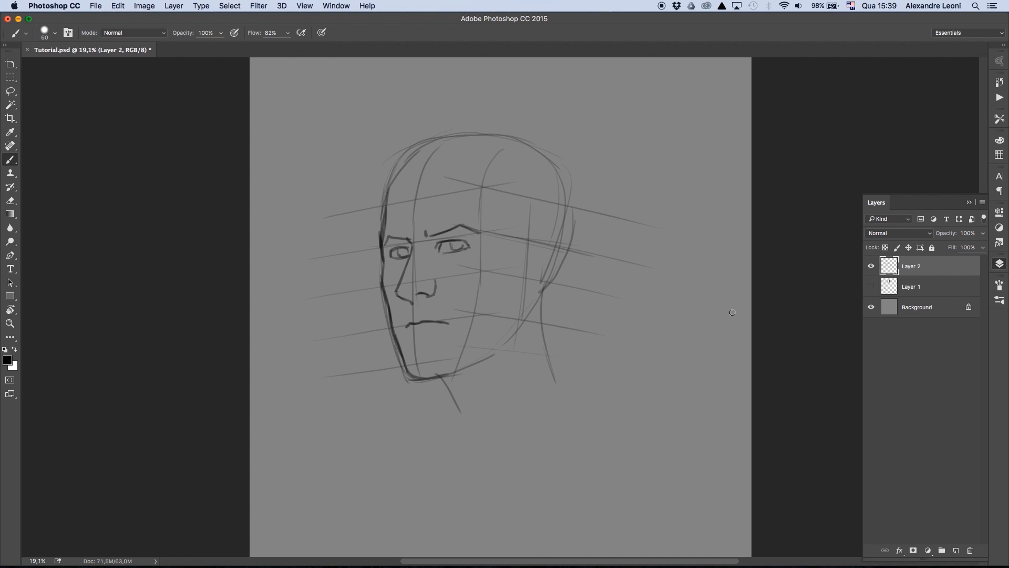
- Draw the top of the skull, the nose-to-ear alignment line, the ear outline and the jaw line
{"action": "mouse_move", "coordinate": [383, 240]}
{"action": "left_mouse_down"}
{"action": "mouse_move", "coordinate": [388, 188]}
{"action": "mouse_move", "coordinate": [484, 146]}
{"action": "mouse_move", "coordinate": [558, 185]}
{"action": "left_mouse_up"}
{"action": "mouse_move", "coordinate": [405, 299]}
{"action": "left_mouse_down"}
{"action": "mouse_move", "coordinate": [476, 287]}
{"action": "mouse_move", "coordinate": [541, 300]}
{"action": "left_mouse_up"}
{"action": "left_click_drag", "start_coordinate": [523, 233], "coordinate": [520, 305]}
{"action": "mouse_move", "coordinate": [520, 257]}
{"action": "left_mouse_down"}
{"action": "mouse_move", "coordinate": [526, 300]}
{"action": "mouse_move", "coordinate": [509, 337]}
{"action": "left_mouse_up"}
{"action": "left_click_drag", "start_coordinate": [496, 351], "coordinate": [433, 380]}
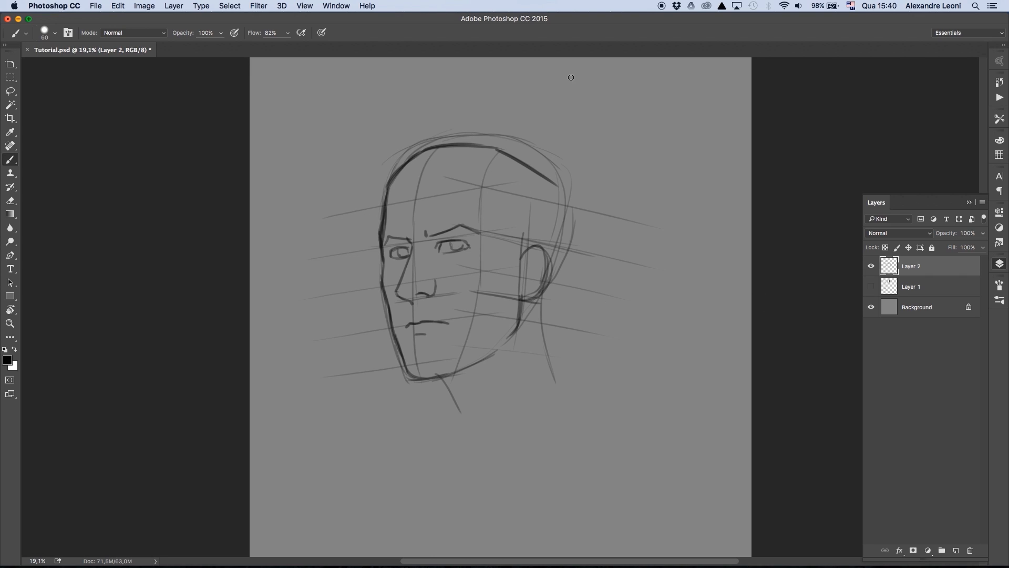
- Outline the back of the head and close off the neck shape below the jaw
{"action": "left_click_drag", "start_coordinate": [557, 181], "coordinate": [552, 278]}
{"action": "mouse_move", "coordinate": [391, 179]}
{"action": "left_mouse_down"}
{"action": "mouse_move", "coordinate": [447, 148]}
{"action": "mouse_move", "coordinate": [514, 151]}
{"action": "left_mouse_up"}
{"action": "mouse_move", "coordinate": [440, 375]}
{"action": "left_mouse_down"}
{"action": "mouse_move", "coordinate": [461, 420]}
{"action": "mouse_move", "coordinate": [550, 388]}
{"action": "left_mouse_up"}
{"action": "left_click_drag", "start_coordinate": [541, 295], "coordinate": [554, 384]}
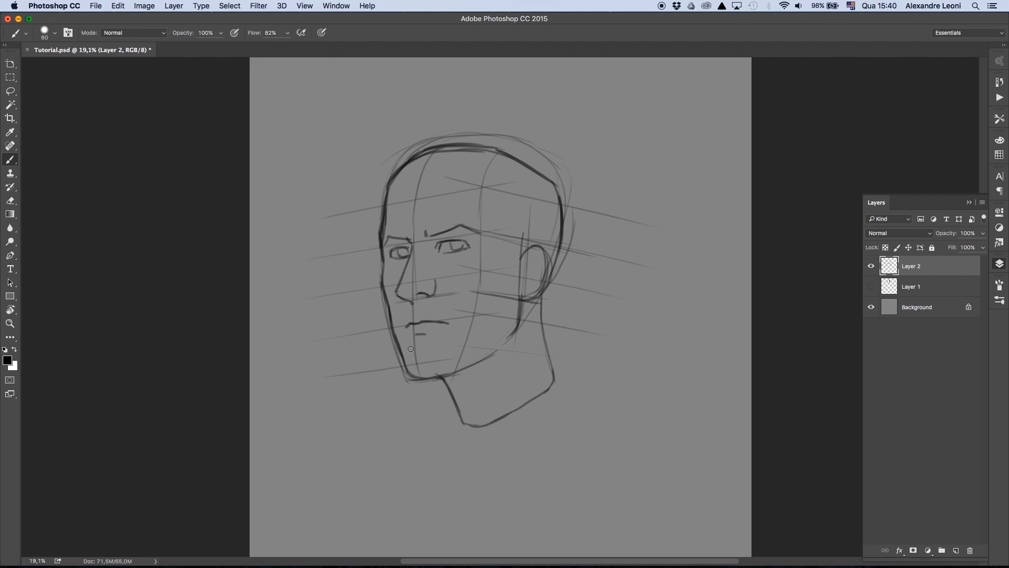
- Darken the forehead contour and add the outer rim and inner folds of the ear
{"action": "left_click_drag", "start_coordinate": [388, 189], "coordinate": [382, 234]}
{"action": "left_click_drag", "start_coordinate": [518, 258], "coordinate": [537, 245]}
{"action": "left_click_drag", "start_coordinate": [537, 244], "coordinate": [521, 301]}
{"action": "left_click_drag", "start_coordinate": [522, 263], "coordinate": [539, 254]}
{"action": "left_click_drag", "start_coordinate": [530, 258], "coordinate": [519, 290]}
{"action": "left_click_drag", "start_coordinate": [520, 269], "coordinate": [519, 290]}
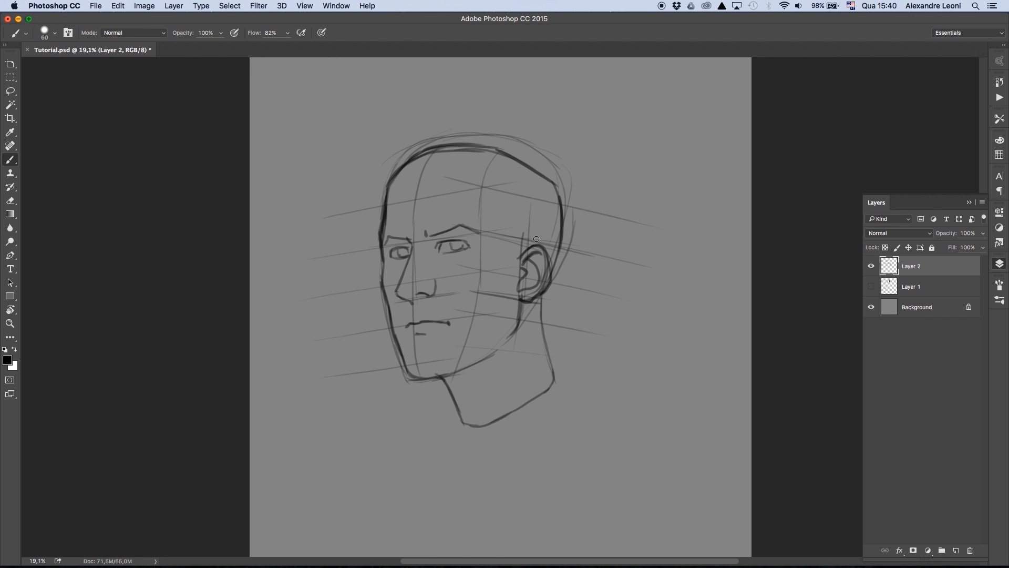
- Define the facial planes with bolder lines along the chin, jaw, far cheek and cheekbone
{"action": "left_click_drag", "start_coordinate": [464, 335], "coordinate": [445, 374]}
{"action": "left_click_drag", "start_coordinate": [439, 377], "coordinate": [499, 353]}
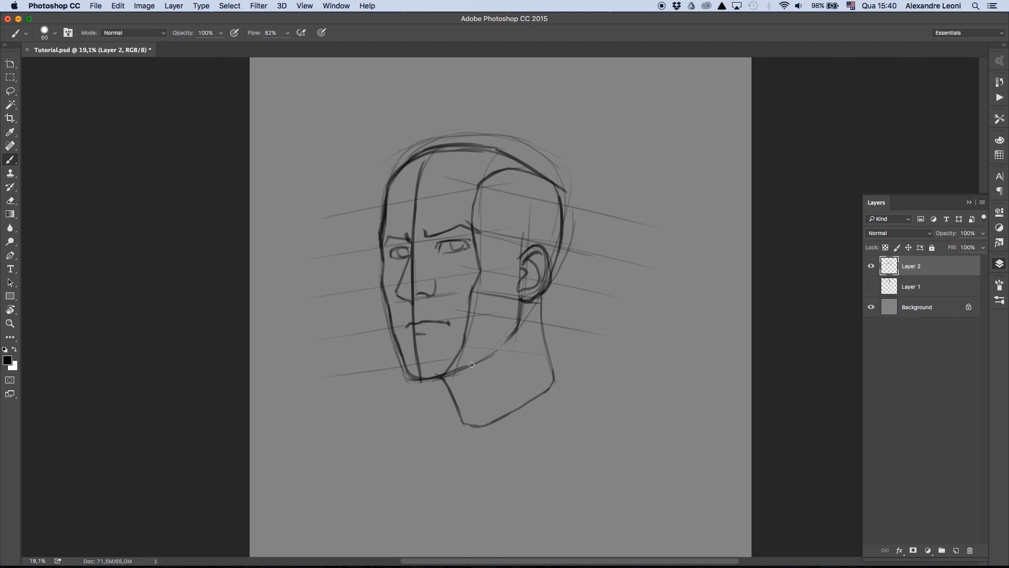
{"action": "left_click_drag", "start_coordinate": [522, 302], "coordinate": [519, 329]}
{"action": "left_click_drag", "start_coordinate": [383, 284], "coordinate": [391, 319]}
{"action": "left_click_drag", "start_coordinate": [479, 277], "coordinate": [460, 287]}
{"action": "left_click_drag", "start_coordinate": [457, 289], "coordinate": [467, 305]}
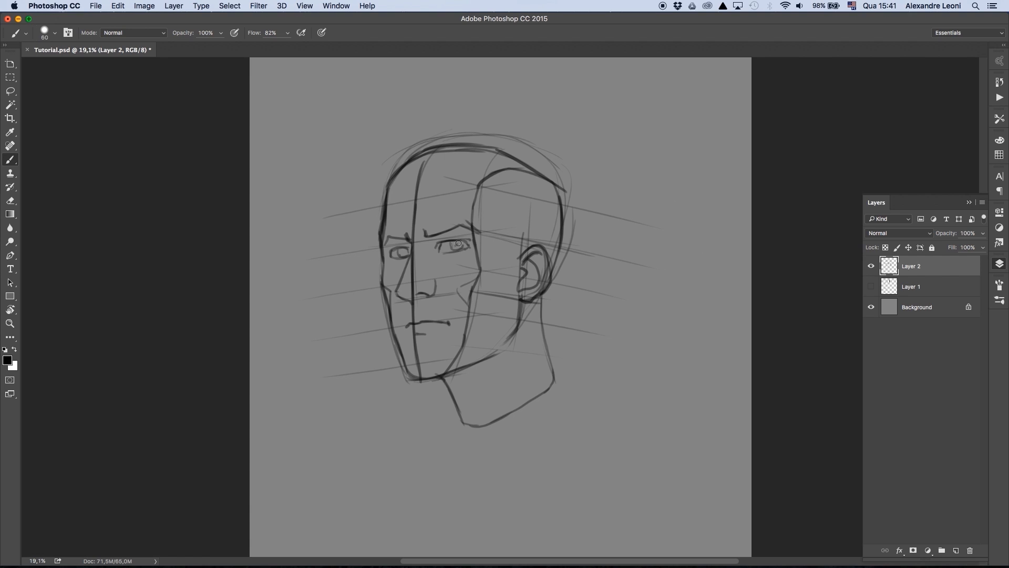
- Hide Layer 2 and add a new empty layer, toggling the head study to compare
{"action": "left_click", "coordinate": [871, 266]}
{"action": "left_click", "coordinate": [956, 551]}
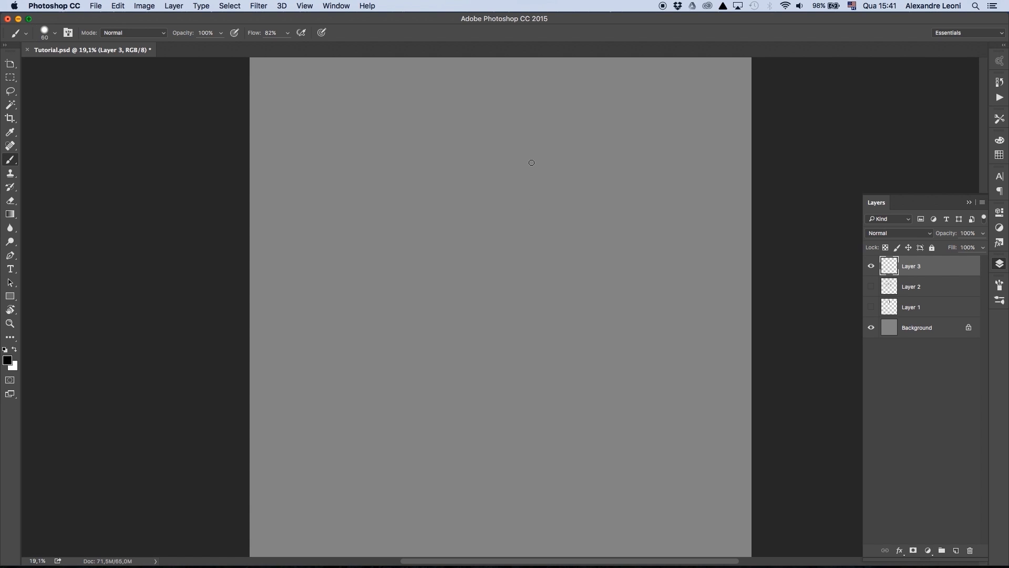
{"action": "left_click", "coordinate": [871, 286]}
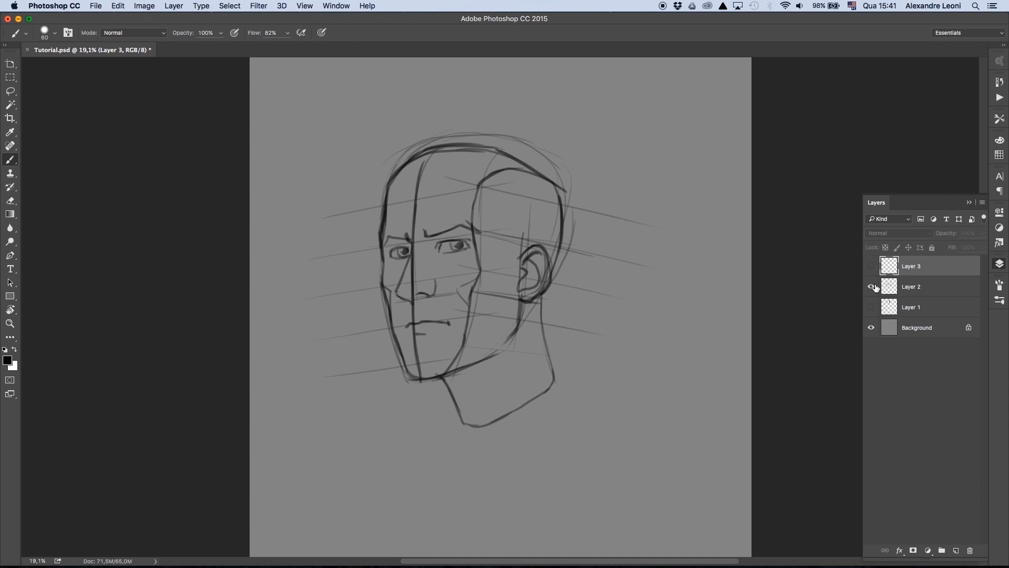
{"action": "left_click", "coordinate": [871, 286]}
{"action": "left_click", "coordinate": [871, 287]}
{"action": "left_click", "coordinate": [871, 287]}
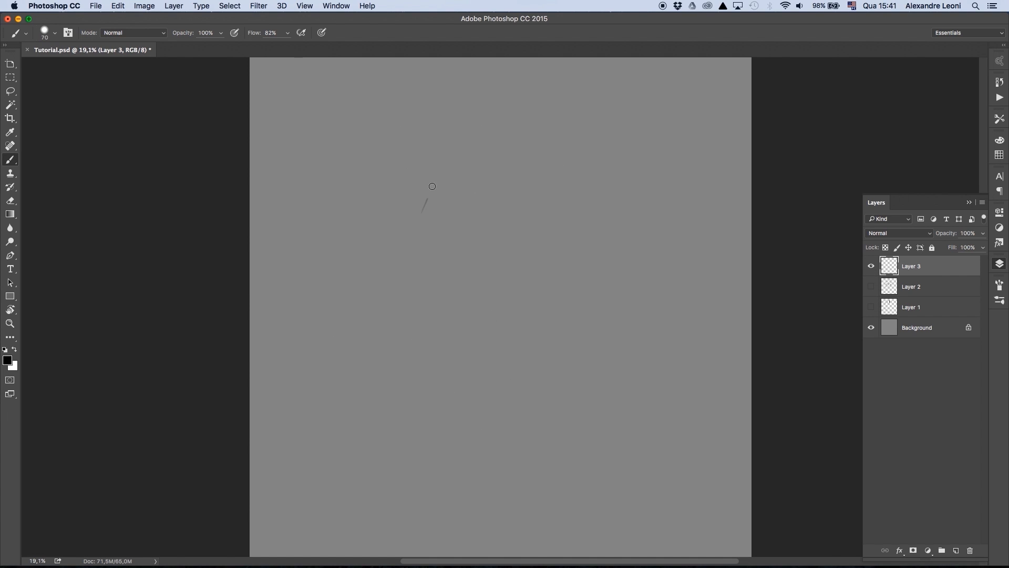
- Rough out the skull, back of the head and jaw of a new three-quarter character head on Layer 3
{"action": "mouse_move", "coordinate": [432, 186]}
{"action": "left_mouse_down"}
{"action": "mouse_move", "coordinate": [562, 182]}
{"action": "mouse_move", "coordinate": [410, 252]}
{"action": "left_mouse_up"}
{"action": "left_click_drag", "start_coordinate": [572, 210], "coordinate": [568, 303]}
{"action": "left_click_drag", "start_coordinate": [413, 266], "coordinate": [410, 303]}
{"action": "mouse_move", "coordinate": [409, 310]}
{"action": "left_mouse_down"}
{"action": "mouse_move", "coordinate": [391, 403]}
{"action": "mouse_move", "coordinate": [547, 344]}
{"action": "left_mouse_up"}
- Sketch the character's brow line, narrowed eyes, large nose and thick moustache
{"action": "left_click_drag", "start_coordinate": [399, 253], "coordinate": [435, 265]}
{"action": "mouse_move", "coordinate": [443, 256]}
{"action": "left_mouse_down"}
{"action": "mouse_move", "coordinate": [488, 257]}
{"action": "mouse_move", "coordinate": [407, 287]}
{"action": "mouse_move", "coordinate": [425, 304]}
{"action": "mouse_move", "coordinate": [454, 298]}
{"action": "left_mouse_up"}
{"action": "mouse_move", "coordinate": [453, 277]}
{"action": "left_mouse_down"}
{"action": "mouse_move", "coordinate": [457, 297]}
{"action": "mouse_move", "coordinate": [456, 278]}
{"action": "left_mouse_up"}
{"action": "left_click_drag", "start_coordinate": [429, 269], "coordinate": [394, 313]}
{"action": "left_click_drag", "start_coordinate": [393, 341], "coordinate": [494, 348]}
{"action": "left_click_drag", "start_coordinate": [458, 268], "coordinate": [483, 269]}
{"action": "left_click_drag", "start_coordinate": [462, 274], "coordinate": [484, 274]}
- Sketch the ear area, cheek wrinkles, bushy eyebrows and both ends of the moustache
{"action": "mouse_move", "coordinate": [418, 266]}
{"action": "left_mouse_down"}
{"action": "mouse_move", "coordinate": [434, 270]}
{"action": "mouse_move", "coordinate": [435, 201]}
{"action": "mouse_move", "coordinate": [513, 166]}
{"action": "mouse_move", "coordinate": [568, 277]}
{"action": "mouse_move", "coordinate": [586, 246]}
{"action": "mouse_move", "coordinate": [549, 306]}
{"action": "left_mouse_up"}
{"action": "left_click_drag", "start_coordinate": [558, 308], "coordinate": [543, 332]}
{"action": "left_click_drag", "start_coordinate": [465, 297], "coordinate": [489, 311]}
{"action": "left_click_drag", "start_coordinate": [447, 260], "coordinate": [490, 239]}
{"action": "left_click_drag", "start_coordinate": [490, 243], "coordinate": [514, 265]}
{"action": "left_click_drag", "start_coordinate": [407, 235], "coordinate": [415, 266]}
{"action": "left_click_drag", "start_coordinate": [415, 315], "coordinate": [375, 350]}
{"action": "mouse_move", "coordinate": [448, 302]}
{"action": "left_mouse_down"}
{"action": "mouse_move", "coordinate": [504, 322]}
{"action": "mouse_move", "coordinate": [507, 354]}
{"action": "left_mouse_up"}
- Sketch the topknot, the hairline and the pointed sideburn in front of the ear
{"action": "mouse_move", "coordinate": [531, 169]}
{"action": "left_mouse_down"}
{"action": "mouse_move", "coordinate": [551, 129]}
{"action": "mouse_move", "coordinate": [572, 153]}
{"action": "left_mouse_up"}
{"action": "left_click_drag", "start_coordinate": [572, 153], "coordinate": [508, 199]}
{"action": "mouse_move", "coordinate": [533, 195]}
{"action": "left_mouse_down"}
{"action": "mouse_move", "coordinate": [515, 208]}
{"action": "mouse_move", "coordinate": [532, 270]}
{"action": "left_mouse_up"}
{"action": "left_click_drag", "start_coordinate": [532, 269], "coordinate": [545, 257]}
{"action": "left_click_drag", "start_coordinate": [545, 185], "coordinate": [557, 239]}
- Add the frown crease, refine the nose, and sketch the full beard with tufts below the ear
{"action": "left_click_drag", "start_coordinate": [449, 240], "coordinate": [444, 260]}
{"action": "left_click_drag", "start_coordinate": [408, 289], "coordinate": [394, 313]}
{"action": "mouse_move", "coordinate": [391, 343]}
{"action": "left_mouse_down"}
{"action": "mouse_move", "coordinate": [366, 363]}
{"action": "mouse_move", "coordinate": [379, 418]}
{"action": "left_mouse_up"}
{"action": "left_click_drag", "start_coordinate": [365, 364], "coordinate": [442, 376]}
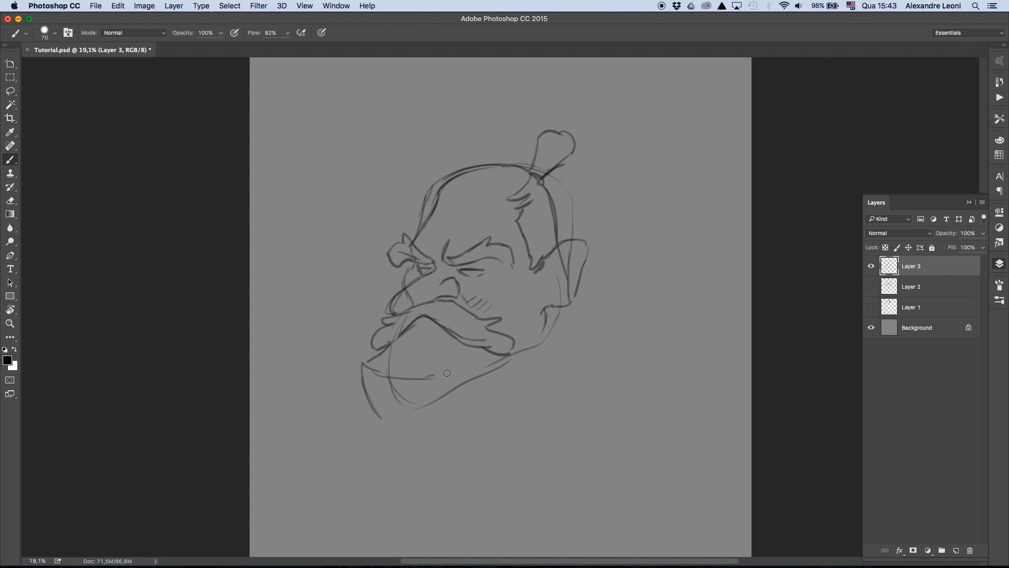
{"action": "left_click_drag", "start_coordinate": [368, 413], "coordinate": [475, 423]}
{"action": "mouse_move", "coordinate": [436, 374]}
{"action": "left_mouse_down"}
{"action": "mouse_move", "coordinate": [484, 370]}
{"action": "mouse_move", "coordinate": [499, 410]}
{"action": "left_mouse_up"}
{"action": "mouse_move", "coordinate": [536, 345]}
{"action": "left_mouse_down"}
{"action": "mouse_move", "coordinate": [506, 407]}
{"action": "mouse_move", "coordinate": [533, 337]}
{"action": "left_mouse_up"}
{"action": "left_click_drag", "start_coordinate": [517, 324], "coordinate": [542, 330]}
{"action": "left_click_drag", "start_coordinate": [544, 326], "coordinate": [535, 346]}
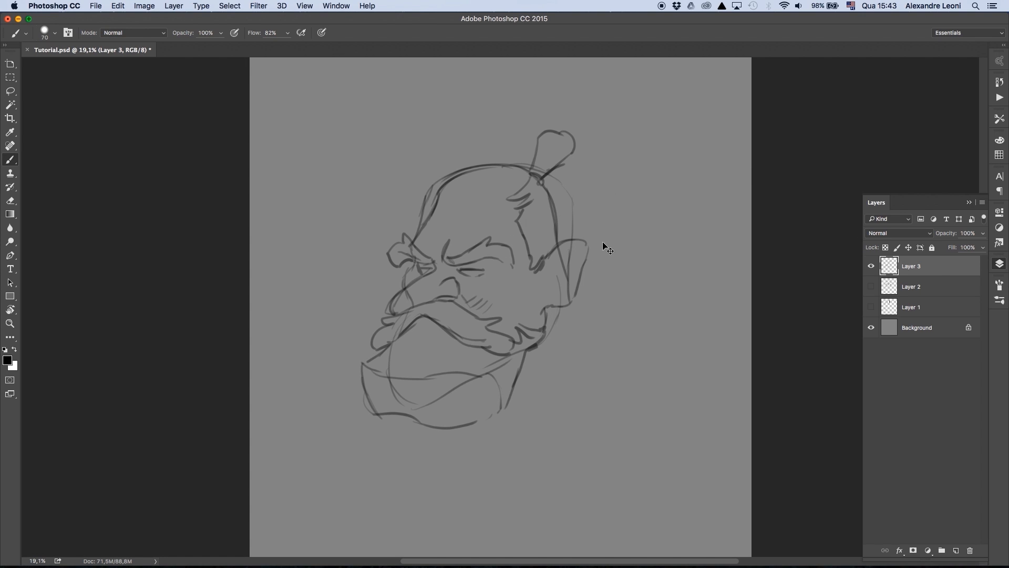
- Flip the character sketch horizontally and draw the neck outline behind the beard
{"action": "key", "text": "super+t"}
{"action": "right_click", "coordinate": [546, 229]}
{"action": "left_click", "coordinate": [586, 374]}
{"action": "key", "text": "Return"}
{"action": "mouse_move", "coordinate": [391, 306]}
{"action": "left_mouse_down"}
{"action": "mouse_move", "coordinate": [369, 361]}
{"action": "mouse_move", "coordinate": [463, 438]}
{"action": "left_mouse_up"}
{"action": "left_click_drag", "start_coordinate": [465, 433], "coordinate": [480, 423]}
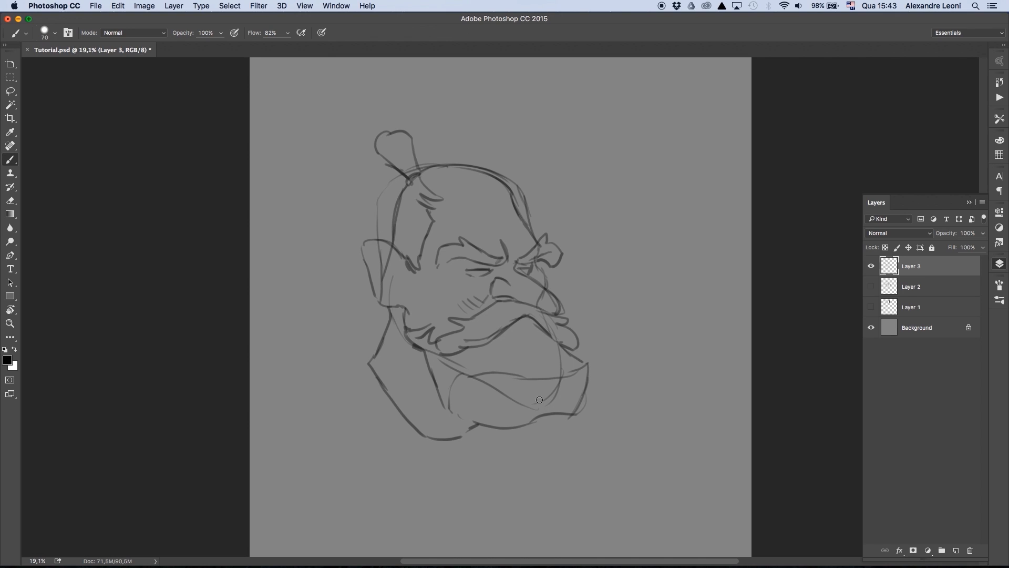
- Draw evenly spaced horizontal guide lines across the front of the face from the hairline down to the beard
{"action": "left_click_drag", "start_coordinate": [440, 197], "coordinate": [610, 196]}
{"action": "left_click_drag", "start_coordinate": [425, 245], "coordinate": [641, 242]}
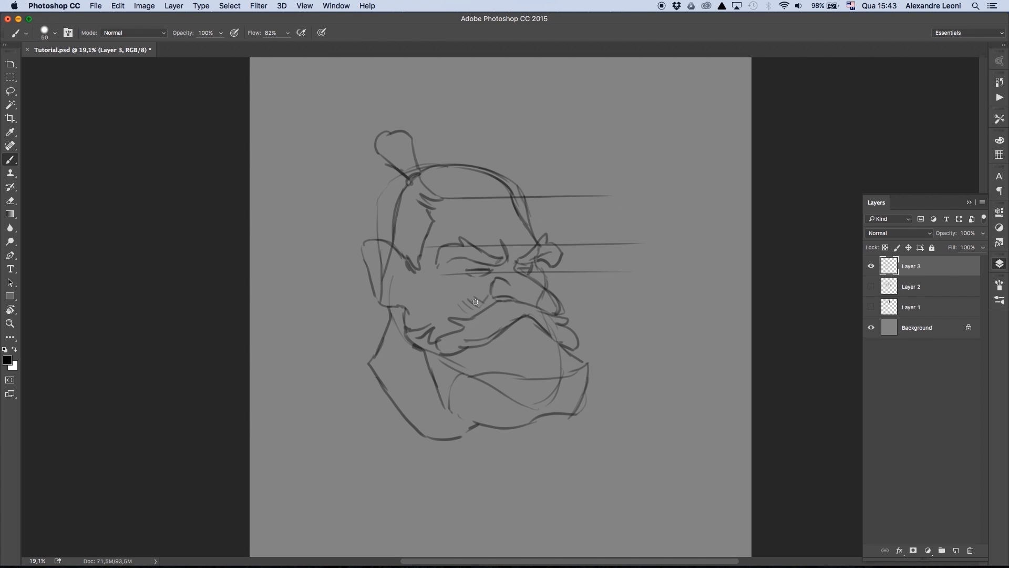
{"action": "left_click_drag", "start_coordinate": [441, 272], "coordinate": [631, 272]}
{"action": "left_click_drag", "start_coordinate": [441, 303], "coordinate": [638, 302]}
{"action": "left_click_drag", "start_coordinate": [439, 331], "coordinate": [662, 332]}
{"action": "left_click_drag", "start_coordinate": [408, 362], "coordinate": [651, 365]}
{"action": "left_click_drag", "start_coordinate": [415, 400], "coordinate": [665, 400]}
{"action": "left_click_drag", "start_coordinate": [416, 426], "coordinate": [639, 424]}
- Draw slanted perspective guides along the side of the head and vertical lines marking its front and back limits
{"action": "left_click_drag", "start_coordinate": [295, 239], "coordinate": [476, 282]}
{"action": "left_click_drag", "start_coordinate": [307, 216], "coordinate": [473, 253]}
{"action": "left_click_drag", "start_coordinate": [303, 176], "coordinate": [461, 207]}
{"action": "left_click_drag", "start_coordinate": [299, 267], "coordinate": [445, 304]}
{"action": "left_click_drag", "start_coordinate": [288, 321], "coordinate": [418, 354]}
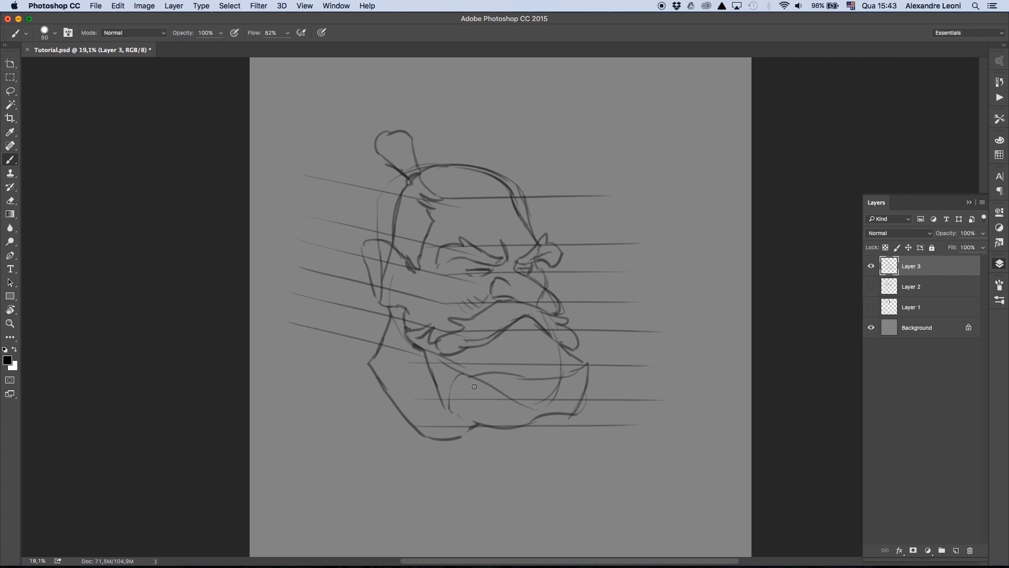
{"action": "left_click_drag", "start_coordinate": [304, 377], "coordinate": [440, 411]}
{"action": "left_click_drag", "start_coordinate": [567, 189], "coordinate": [566, 406]}
{"action": "left_click_drag", "start_coordinate": [377, 178], "coordinate": [377, 375]}
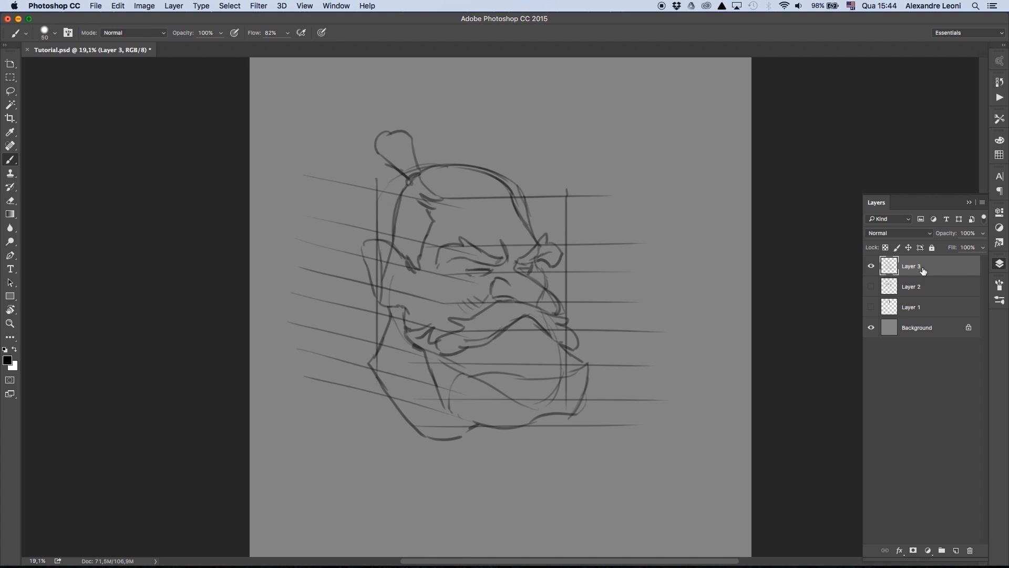
- Flip the sketch back horizontally and enlarge it proportionally on the canvas
{"action": "key", "text": "super+t"}
{"action": "right_click", "coordinate": [552, 315]}
{"action": "left_click", "coordinate": [579, 465]}
{"action": "key", "text": "Return"}
{"action": "key", "text": "super+minus"}
{"action": "key", "text": "super+plus"}
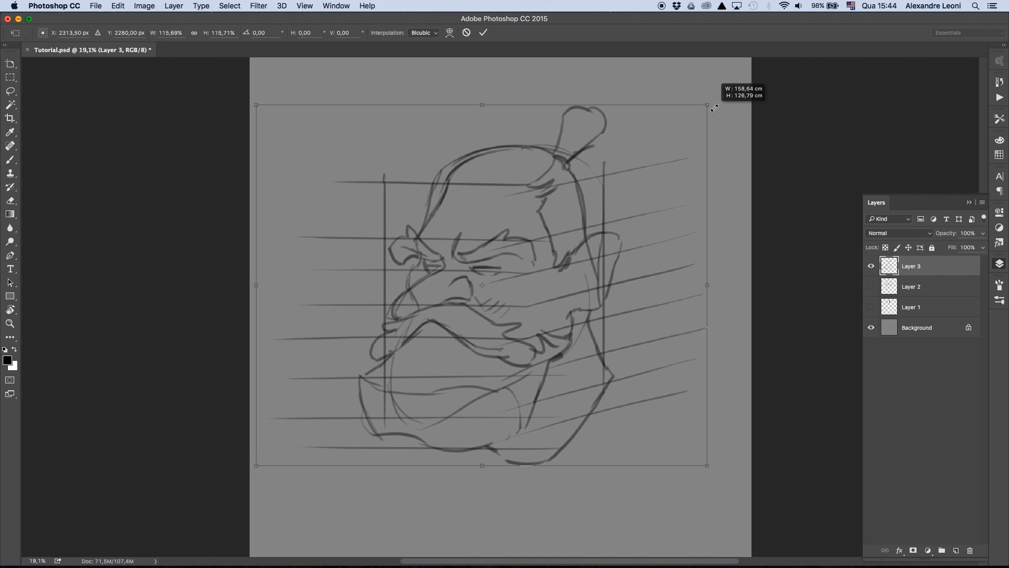
- Add a new layer above the faded sketch and ink the near eyebrow and eye with a size 50 brush
{"action": "left_click", "coordinate": [956, 550]}
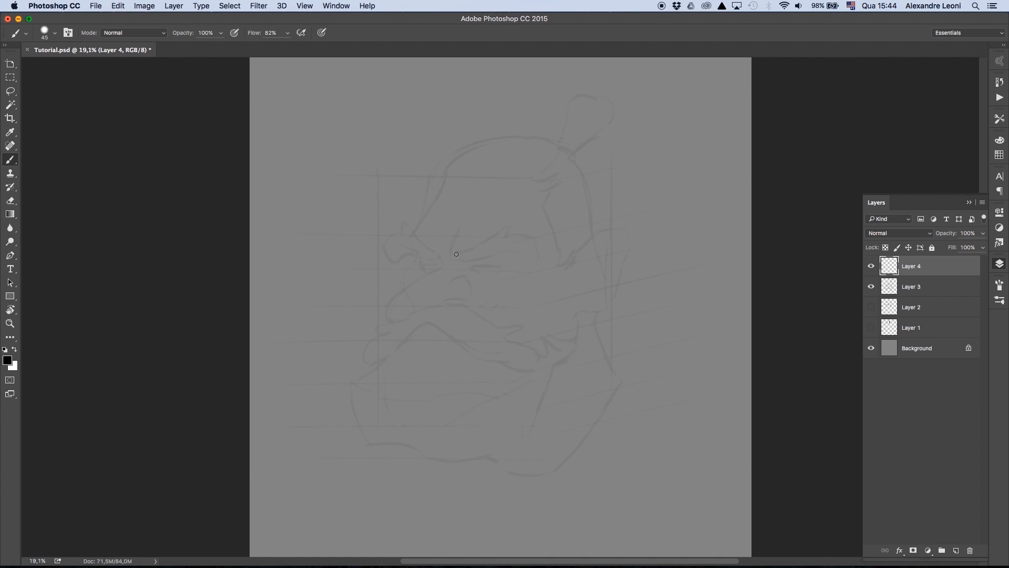
{"action": "key", "text": "bracketright"}
{"action": "mouse_move", "coordinate": [454, 252]}
{"action": "left_mouse_down"}
{"action": "mouse_move", "coordinate": [501, 253]}
{"action": "mouse_move", "coordinate": [528, 226]}
{"action": "mouse_move", "coordinate": [533, 254]}
{"action": "left_mouse_up"}
{"action": "left_click_drag", "start_coordinate": [498, 253], "coordinate": [533, 255]}
{"action": "left_click_drag", "start_coordinate": [471, 266], "coordinate": [502, 262]}
{"action": "mouse_move", "coordinate": [500, 263]}
{"action": "left_mouse_down"}
{"action": "mouse_move", "coordinate": [519, 264]}
{"action": "mouse_move", "coordinate": [497, 270]}
{"action": "mouse_move", "coordinate": [503, 286]}
{"action": "left_mouse_up"}
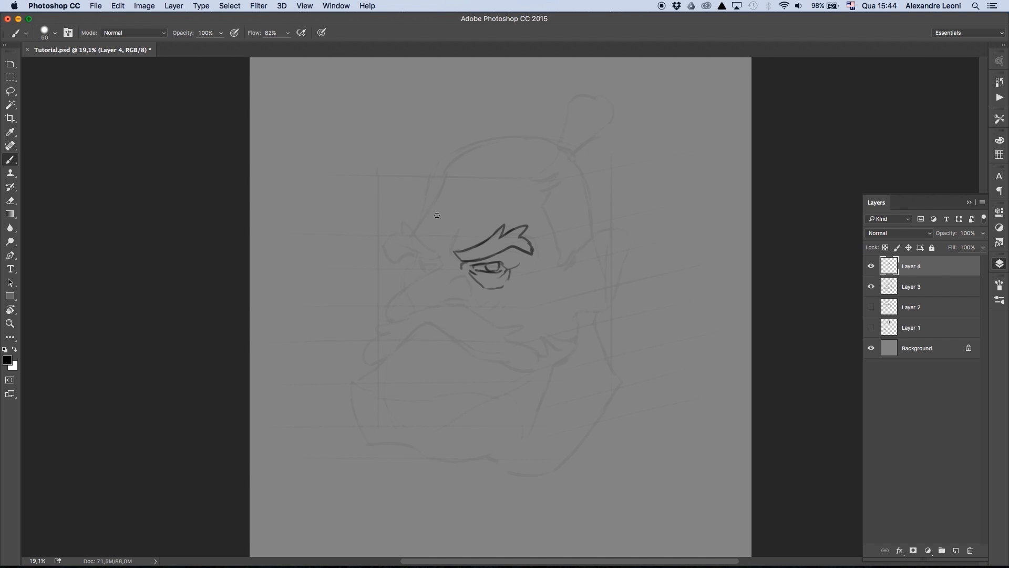
- Ink the far eyebrow and eye, the forehead and skull outline, and the large nose
{"action": "mouse_move", "coordinate": [461, 230]}
{"action": "left_mouse_down"}
{"action": "mouse_move", "coordinate": [452, 260]}
{"action": "mouse_move", "coordinate": [391, 261]}
{"action": "left_mouse_up"}
{"action": "mouse_move", "coordinate": [402, 225]}
{"action": "left_mouse_down"}
{"action": "mouse_move", "coordinate": [439, 258]}
{"action": "mouse_move", "coordinate": [388, 261]}
{"action": "left_mouse_up"}
{"action": "mouse_move", "coordinate": [421, 263]}
{"action": "left_mouse_down"}
{"action": "mouse_move", "coordinate": [436, 265]}
{"action": "mouse_move", "coordinate": [421, 271]}
{"action": "mouse_move", "coordinate": [448, 184]}
{"action": "mouse_move", "coordinate": [476, 158]}
{"action": "mouse_move", "coordinate": [553, 153]}
{"action": "left_mouse_up"}
{"action": "left_click_drag", "start_coordinate": [418, 255], "coordinate": [404, 289]}
{"action": "mouse_move", "coordinate": [448, 261]}
{"action": "left_mouse_down"}
{"action": "mouse_move", "coordinate": [388, 316]}
{"action": "mouse_move", "coordinate": [453, 303]}
{"action": "left_mouse_up"}
{"action": "left_click_drag", "start_coordinate": [406, 289], "coordinate": [388, 312]}
- Ink the thick moustache with its tufted ends, plus the cheek and forehead wrinkles
{"action": "mouse_move", "coordinate": [427, 272]}
{"action": "left_mouse_down"}
{"action": "mouse_move", "coordinate": [395, 297]}
{"action": "mouse_move", "coordinate": [368, 347]}
{"action": "mouse_move", "coordinate": [437, 332]}
{"action": "mouse_move", "coordinate": [486, 366]}
{"action": "left_mouse_up"}
{"action": "left_click_drag", "start_coordinate": [456, 303], "coordinate": [540, 355]}
{"action": "mouse_move", "coordinate": [539, 358]}
{"action": "left_mouse_down"}
{"action": "mouse_move", "coordinate": [494, 375]}
{"action": "mouse_move", "coordinate": [525, 384]}
{"action": "left_mouse_up"}
{"action": "left_click_drag", "start_coordinate": [471, 289], "coordinate": [503, 304]}
{"action": "left_click_drag", "start_coordinate": [510, 312], "coordinate": [548, 285]}
{"action": "mouse_move", "coordinate": [428, 227]}
{"action": "left_mouse_down"}
{"action": "mouse_move", "coordinate": [458, 236]}
{"action": "mouse_move", "coordinate": [485, 208]}
{"action": "left_mouse_up"}
{"action": "left_click_drag", "start_coordinate": [494, 209], "coordinate": [510, 211]}
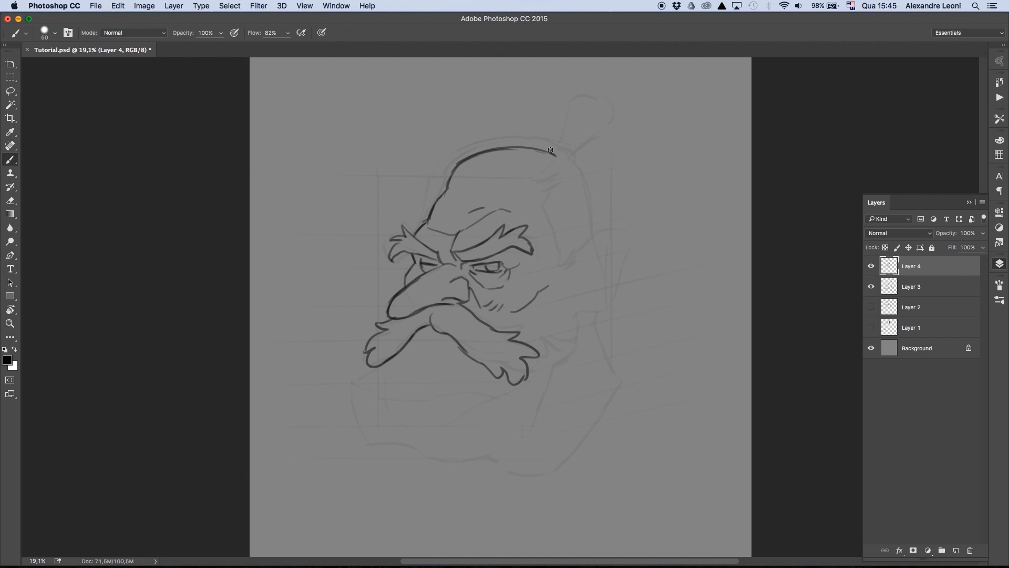
- Ink the topknot with its hair tie, the hairline, the back of the head and the banded sideburn
{"action": "left_click_drag", "start_coordinate": [551, 150], "coordinate": [576, 161]}
{"action": "mouse_move", "coordinate": [551, 148]}
{"action": "left_mouse_down"}
{"action": "mouse_move", "coordinate": [547, 122]}
{"action": "mouse_move", "coordinate": [596, 138]}
{"action": "mouse_move", "coordinate": [576, 158]}
{"action": "left_mouse_up"}
{"action": "mouse_move", "coordinate": [561, 158]}
{"action": "left_mouse_down"}
{"action": "mouse_move", "coordinate": [539, 184]}
{"action": "mouse_move", "coordinate": [557, 282]}
{"action": "left_mouse_up"}
{"action": "mouse_move", "coordinate": [573, 164]}
{"action": "left_mouse_down"}
{"action": "mouse_move", "coordinate": [590, 235]}
{"action": "mouse_move", "coordinate": [569, 284]}
{"action": "left_mouse_up"}
{"action": "mouse_move", "coordinate": [553, 288]}
{"action": "left_mouse_down"}
{"action": "mouse_move", "coordinate": [609, 302]}
{"action": "mouse_move", "coordinate": [577, 318]}
{"action": "left_mouse_up"}
- Ink the ear with its inner folds, hoop earring and upper piercings
{"action": "mouse_move", "coordinate": [607, 235]}
{"action": "left_mouse_down"}
{"action": "mouse_move", "coordinate": [583, 262]}
{"action": "mouse_move", "coordinate": [581, 297]}
{"action": "left_mouse_up"}
{"action": "mouse_move", "coordinate": [593, 255]}
{"action": "left_mouse_down"}
{"action": "mouse_move", "coordinate": [588, 289]}
{"action": "mouse_move", "coordinate": [604, 318]}
{"action": "mouse_move", "coordinate": [588, 311]}
{"action": "left_mouse_up"}
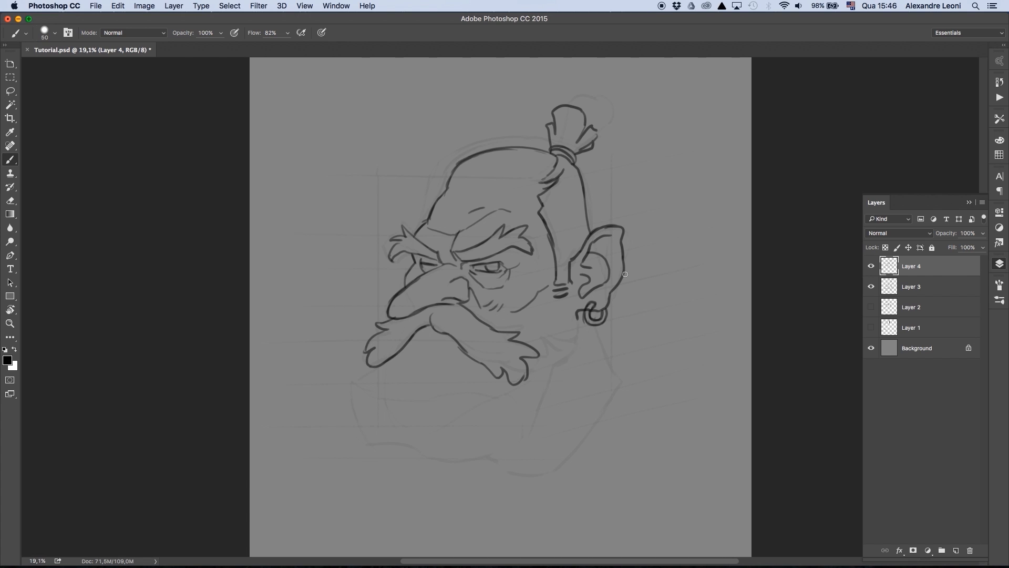
{"action": "left_click_drag", "start_coordinate": [610, 248], "coordinate": [610, 249]}
{"action": "left_click_drag", "start_coordinate": [622, 242], "coordinate": [629, 244]}
- Ink the full beard with its hair tufts near the ear, and the outline of the neck
{"action": "left_click_drag", "start_coordinate": [578, 314], "coordinate": [556, 371]}
{"action": "mouse_move", "coordinate": [418, 336]}
{"action": "left_mouse_down"}
{"action": "mouse_move", "coordinate": [409, 363]}
{"action": "mouse_move", "coordinate": [345, 427]}
{"action": "mouse_move", "coordinate": [402, 455]}
{"action": "mouse_move", "coordinate": [528, 435]}
{"action": "left_mouse_up"}
{"action": "left_click_drag", "start_coordinate": [531, 351], "coordinate": [550, 334]}
{"action": "left_click_drag", "start_coordinate": [558, 350], "coordinate": [563, 337]}
{"action": "left_click_drag", "start_coordinate": [566, 348], "coordinate": [570, 330]}
{"action": "left_click_drag", "start_coordinate": [528, 436], "coordinate": [570, 358]}
{"action": "left_click_drag", "start_coordinate": [598, 326], "coordinate": [619, 376]}
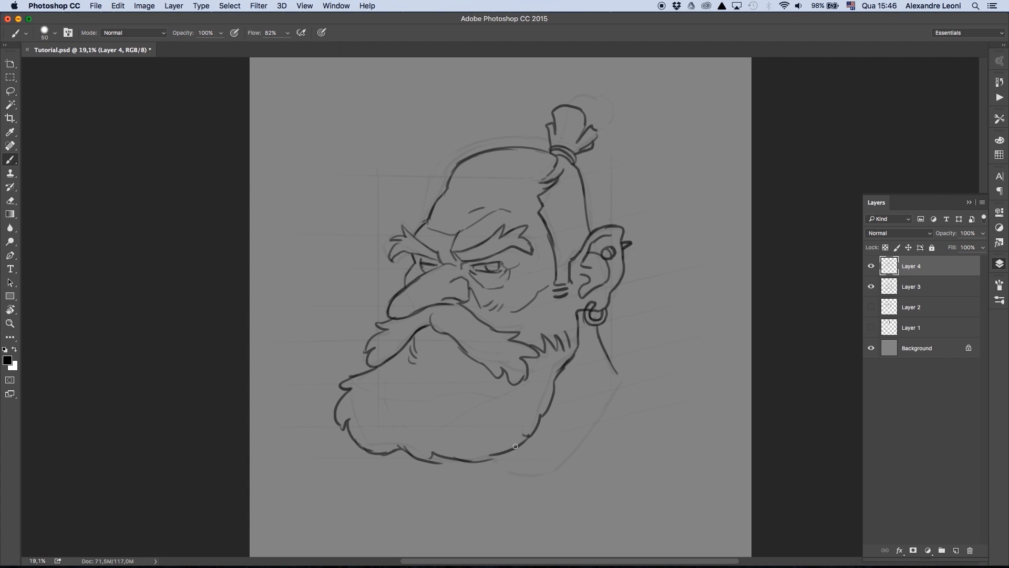
{"action": "mouse_move", "coordinate": [487, 460]}
{"action": "left_mouse_down"}
{"action": "mouse_move", "coordinate": [573, 450]}
{"action": "mouse_move", "coordinate": [618, 377]}
{"action": "left_mouse_up"}
- Hide the rough sketch on Layer 3 and warp the line art to lower the topknot and reshape the head slightly
{"action": "left_click", "coordinate": [871, 288]}
{"action": "key", "text": "super+minus"}
{"action": "key", "text": "super+t"}
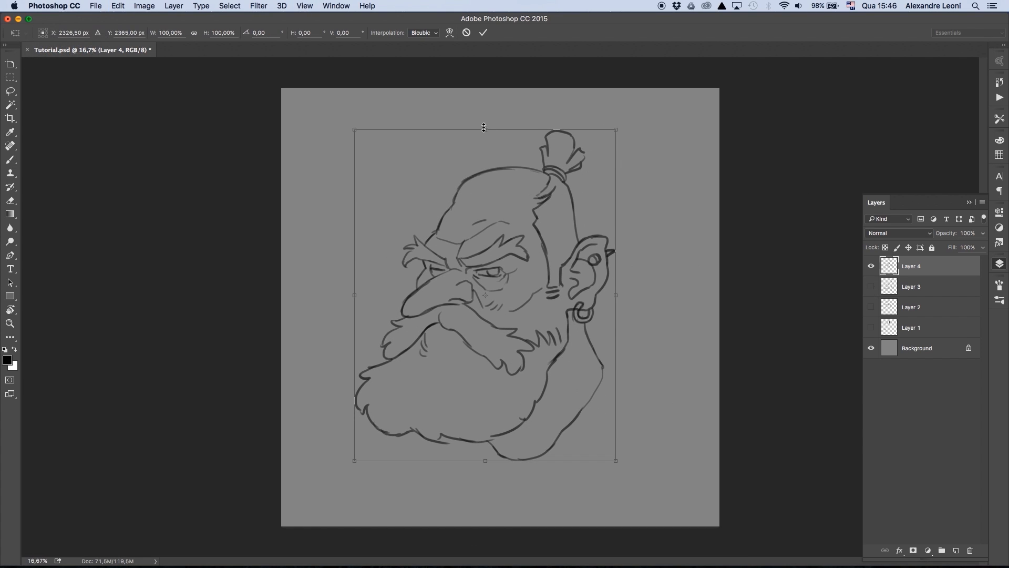
{"action": "right_click", "coordinate": [537, 215]}
{"action": "left_click", "coordinate": [558, 284]}
{"action": "left_click_drag", "start_coordinate": [597, 140], "coordinate": [598, 153]}
{"action": "left_click_drag", "start_coordinate": [459, 176], "coordinate": [453, 183]}
{"action": "left_click_drag", "start_coordinate": [617, 244], "coordinate": [621, 247]}
{"action": "left_click_drag", "start_coordinate": [355, 350], "coordinate": [351, 351]}
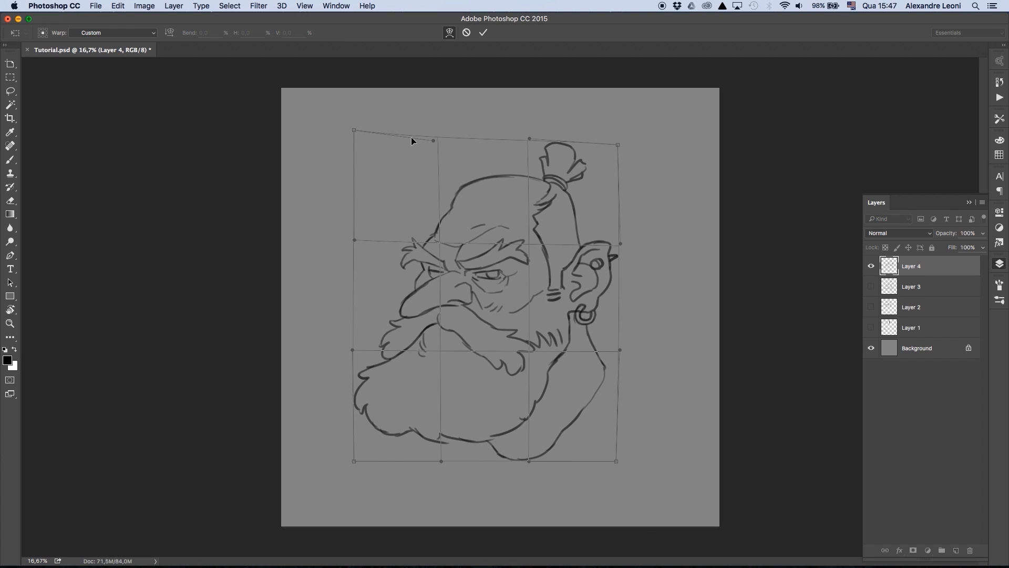
{"action": "left_click_drag", "start_coordinate": [433, 140], "coordinate": [414, 138]}
{"action": "key", "text": "Return"}
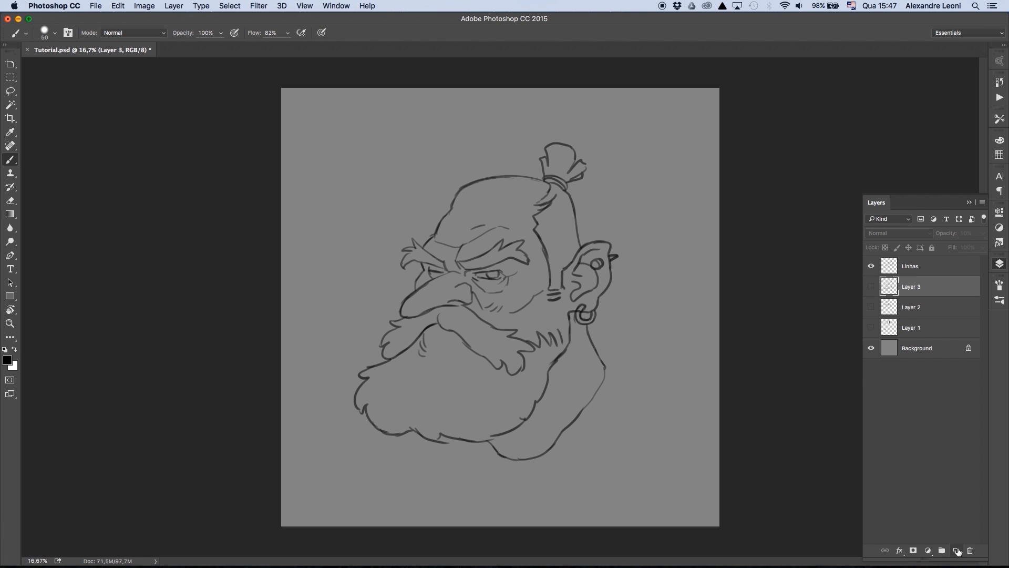
- Set the foreground colour to a medium reddish brown for the skin
{"action": "left_click", "coordinate": [1000, 300]}
{"action": "left_click", "coordinate": [999, 263]}
{"action": "left_click", "coordinate": [8, 360]}
{"action": "left_click", "coordinate": [566, 210]}
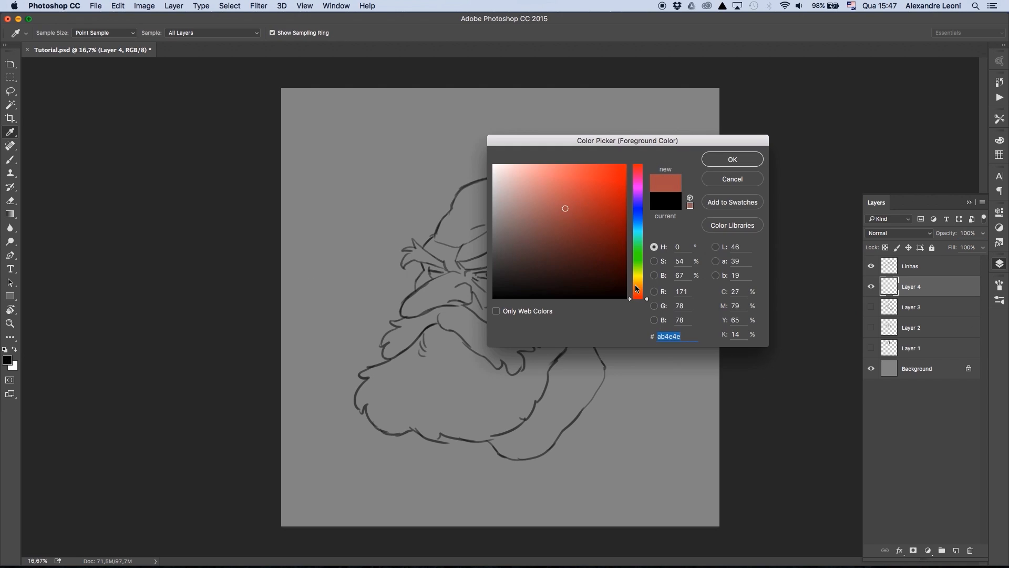
{"action": "left_click", "coordinate": [638, 292]}
{"action": "left_click", "coordinate": [556, 232]}
{"action": "left_click", "coordinate": [731, 159]}
- Block in the face, neck, scalp and ear with flat brown on Layer 4 using a large round brush
{"action": "key", "text": "["}
{"action": "key", "text": "]"}
{"action": "key", "text": "]"}
{"action": "key", "text": "]"}
{"action": "key", "text": "]"}
{"action": "key", "text": "]"}
{"action": "key", "text": "]"}
{"action": "key", "text": "]"}
{"action": "key", "text": "]"}
{"action": "mouse_move", "coordinate": [486, 252]}
{"action": "left_mouse_down"}
{"action": "mouse_move", "coordinate": [489, 326]}
{"action": "mouse_move", "coordinate": [421, 271]}
{"action": "mouse_move", "coordinate": [447, 316]}
{"action": "mouse_move", "coordinate": [443, 248]}
{"action": "mouse_move", "coordinate": [469, 221]}
{"action": "mouse_move", "coordinate": [563, 342]}
{"action": "left_mouse_up"}
{"action": "key", "text": "]"}
{"action": "key", "text": "]"}
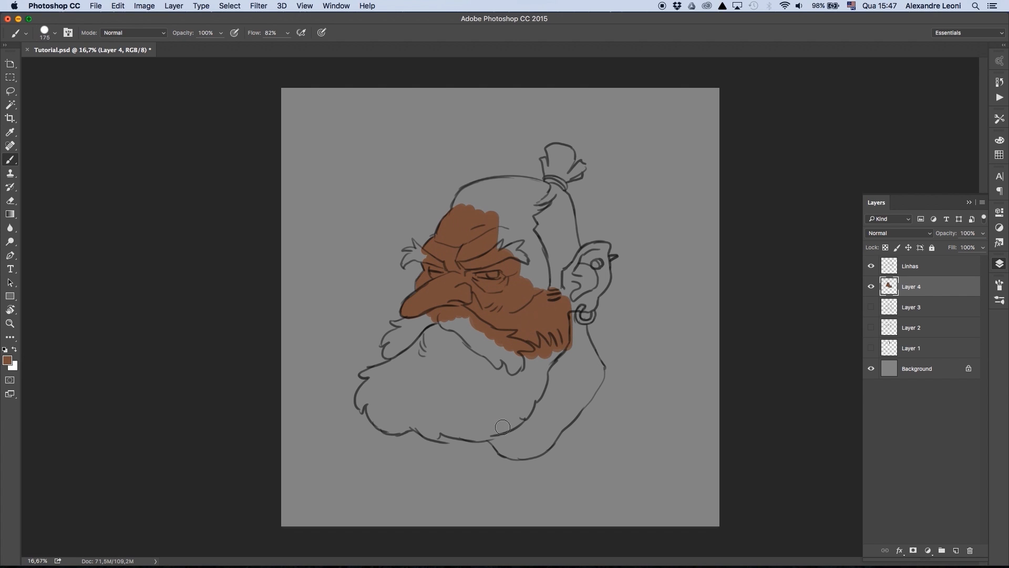
{"action": "mouse_move", "coordinate": [499, 423]}
{"action": "left_mouse_down"}
{"action": "mouse_move", "coordinate": [520, 434]}
{"action": "mouse_move", "coordinate": [564, 369]}
{"action": "mouse_move", "coordinate": [572, 333]}
{"action": "mouse_move", "coordinate": [591, 363]}
{"action": "left_mouse_up"}
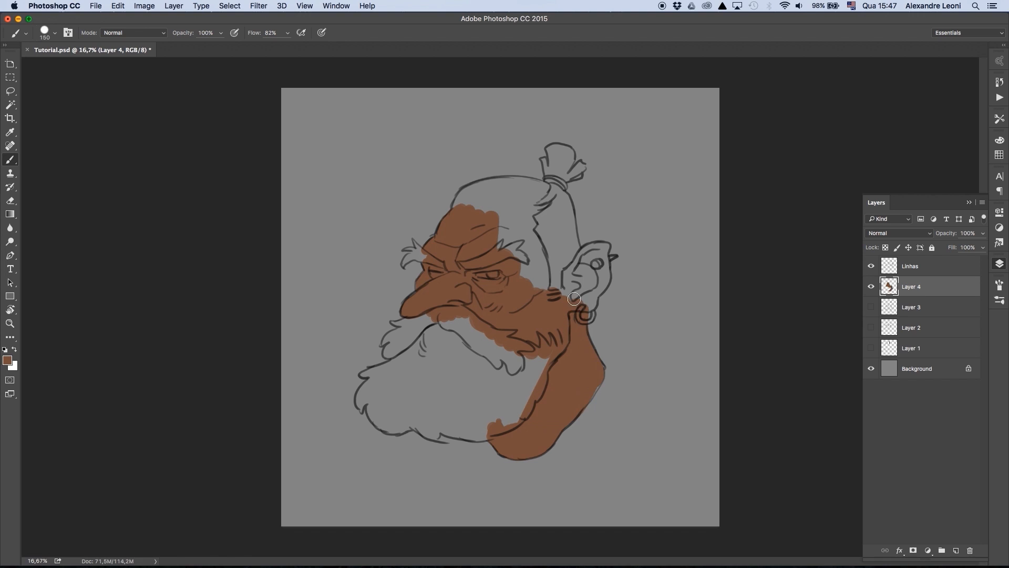
{"action": "mouse_move", "coordinate": [461, 199]}
{"action": "left_mouse_down"}
{"action": "mouse_move", "coordinate": [542, 189]}
{"action": "mouse_move", "coordinate": [526, 209]}
{"action": "mouse_move", "coordinate": [561, 253]}
{"action": "mouse_move", "coordinate": [602, 251]}
{"action": "mouse_move", "coordinate": [591, 298]}
{"action": "mouse_move", "coordinate": [600, 286]}
{"action": "left_mouse_up"}
- Mute and darken the skin on Layer 4 with Hue/Saturation, using Saturation -7 and Lightness -13
{"action": "key", "text": "["}
{"action": "key", "text": "super+u"}
{"action": "left_click_drag", "start_coordinate": [165, 416], "coordinate": [162, 390]}
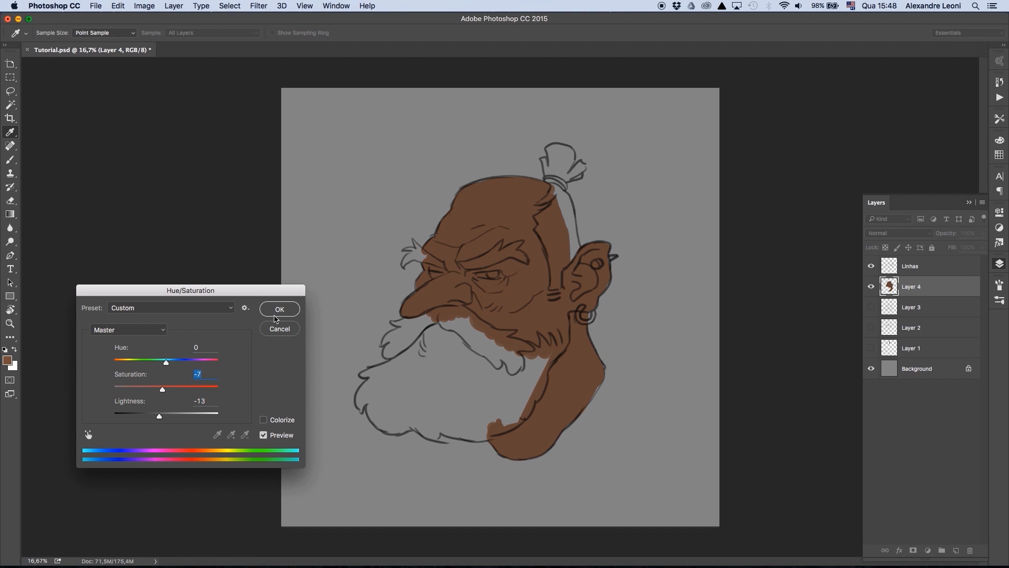
{"action": "left_click", "coordinate": [277, 309]}
- Set the foreground colour to a light warm grey and begin filling the moustache and the near eyebrow
{"action": "left_click", "coordinate": [7, 360]}
{"action": "left_click", "coordinate": [377, 327]}
{"action": "left_click", "coordinate": [498, 212]}
{"action": "key", "text": "Return"}
{"action": "key", "text": "b"}
{"action": "mouse_move", "coordinate": [447, 312]}
{"action": "left_mouse_down"}
{"action": "mouse_move", "coordinate": [402, 326]}
{"action": "mouse_move", "coordinate": [476, 315]}
{"action": "left_mouse_up"}
{"action": "left_click_drag", "start_coordinate": [464, 264], "coordinate": [486, 260]}
- Darken the Background layer with Hue/Saturation, using Lightness -13
{"action": "left_click", "coordinate": [931, 367]}
{"action": "key", "text": "super+u"}
{"action": "left_click_drag", "start_coordinate": [165, 417], "coordinate": [158, 416]}
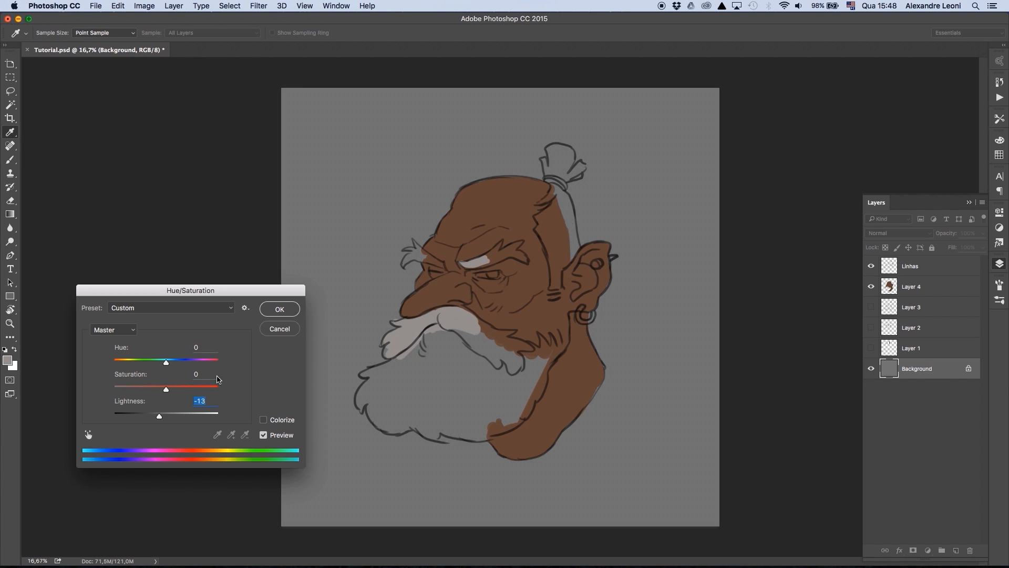
{"action": "left_click", "coordinate": [287, 310]}
- Continue the light grey fill on Layer 4 over the moustache and both eyebrows
{"action": "left_click", "coordinate": [919, 286]}
{"action": "key", "text": "]"}
{"action": "key", "text": "]"}
{"action": "left_click_drag", "start_coordinate": [433, 335], "coordinate": [393, 357]}
{"action": "key", "text": "["}
{"action": "mouse_move", "coordinate": [403, 258]}
{"action": "left_mouse_down"}
{"action": "mouse_move", "coordinate": [438, 263]}
{"action": "mouse_move", "coordinate": [413, 247]}
{"action": "left_mouse_up"}
{"action": "left_click_drag", "start_coordinate": [481, 263], "coordinate": [519, 256]}
- Fill the full beard, the moustache end and the hair tufts near the ear with light grey
{"action": "key", "text": "]"}
{"action": "key", "text": "]"}
{"action": "key", "text": "]"}
{"action": "key", "text": "]"}
{"action": "mouse_move", "coordinate": [381, 371]}
{"action": "left_mouse_down"}
{"action": "mouse_move", "coordinate": [370, 415]}
{"action": "mouse_move", "coordinate": [421, 389]}
{"action": "mouse_move", "coordinate": [498, 427]}
{"action": "left_mouse_up"}
{"action": "key", "text": "bracketleft"}
{"action": "key", "text": "bracketleft"}
{"action": "key", "text": "bracketleft"}
{"action": "mouse_move", "coordinate": [468, 314]}
{"action": "left_mouse_down"}
{"action": "mouse_move", "coordinate": [492, 337]}
{"action": "mouse_move", "coordinate": [520, 328]}
{"action": "mouse_move", "coordinate": [538, 383]}
{"action": "mouse_move", "coordinate": [561, 343]}
{"action": "left_mouse_up"}
- Fill the sideburn, the hair at the back of the head and the topknot with light grey
{"action": "mouse_move", "coordinate": [556, 283]}
{"action": "left_mouse_down"}
{"action": "mouse_move", "coordinate": [558, 195]}
{"action": "mouse_move", "coordinate": [567, 260]}
{"action": "left_mouse_up"}
{"action": "key", "text": "bracketright"}
{"action": "mouse_move", "coordinate": [551, 167]}
{"action": "left_mouse_down"}
{"action": "mouse_move", "coordinate": [566, 155]}
{"action": "mouse_move", "coordinate": [578, 173]}
{"action": "left_mouse_up"}
{"action": "key", "text": "bracketright"}
{"action": "key", "text": "bracketright"}
{"action": "key", "text": "bracketright"}
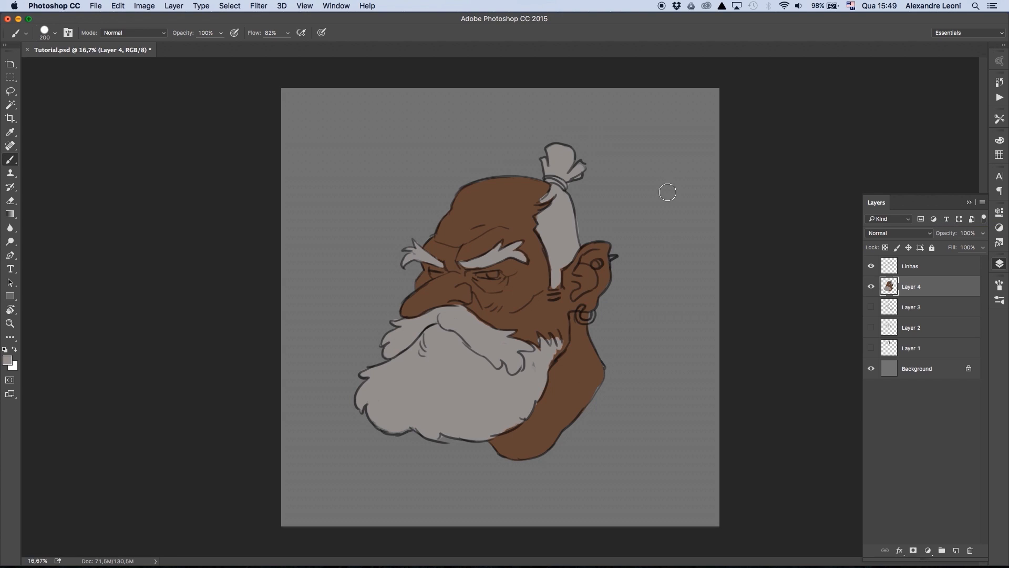
- Lock the transparent pixels of Layer 4 and save the document
{"action": "left_click", "coordinate": [886, 247]}
{"action": "key", "text": "super+s"}
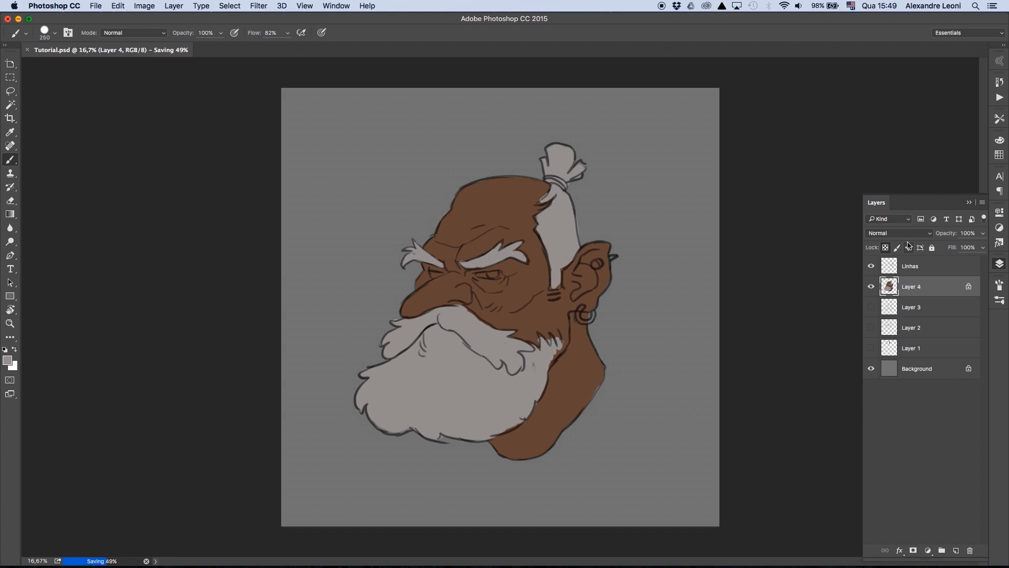
- Add a new layer clipped to Layer 4 and make it the active layer, with the default colours restored
{"action": "left_click", "coordinate": [956, 550]}
{"action": "key", "text": "d"}
{"action": "left_click", "coordinate": [890, 297], "text": "alt"}
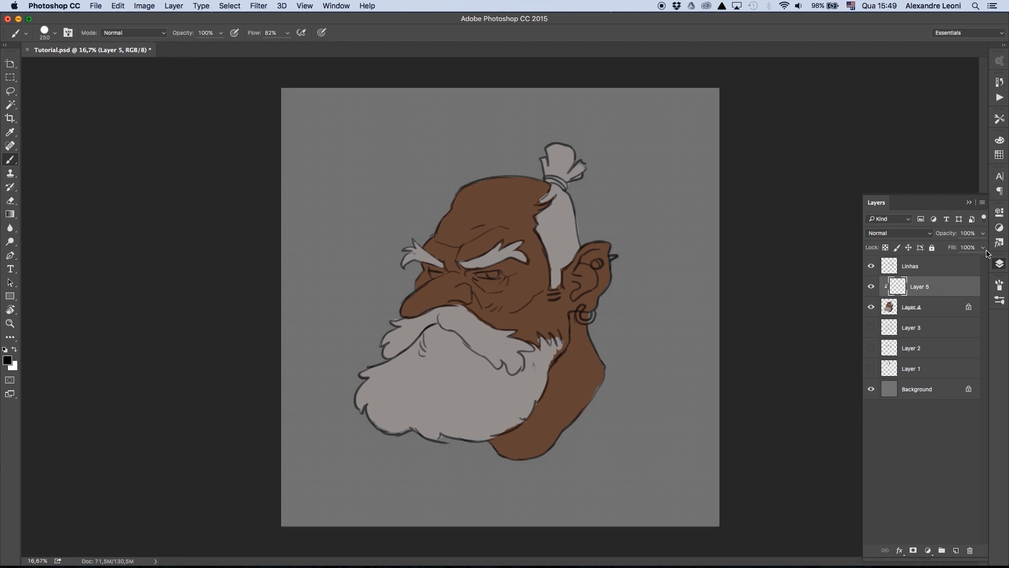
{"action": "left_click", "coordinate": [878, 308]}
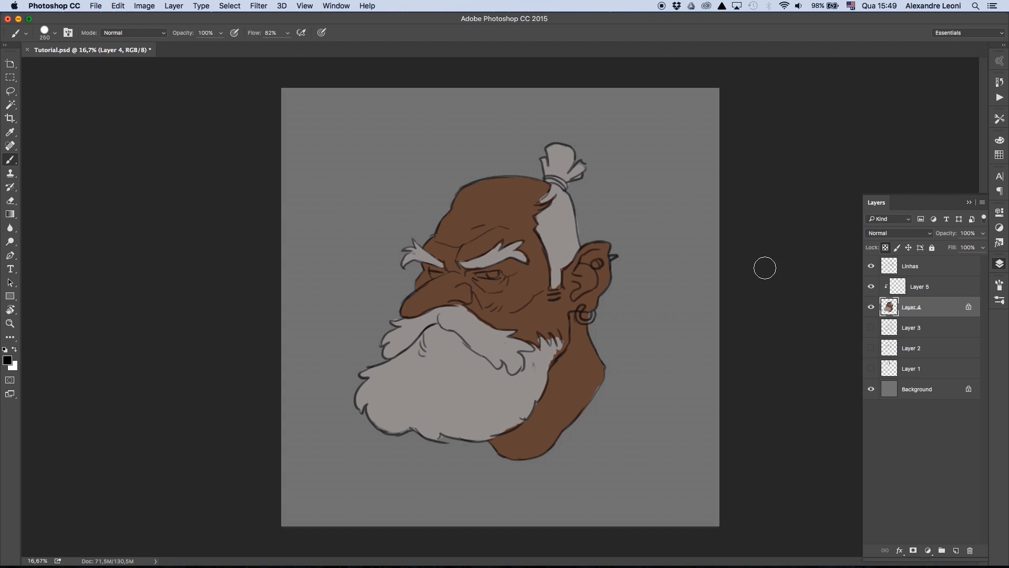
{"action": "left_click", "coordinate": [934, 287]}
- Sample the skin colour and set the foreground to a lighter orange-brown based on it
{"action": "left_click", "coordinate": [521, 219], "text": "alt"}
{"action": "key", "text": "n"}
{"action": "left_click", "coordinate": [557, 221]}
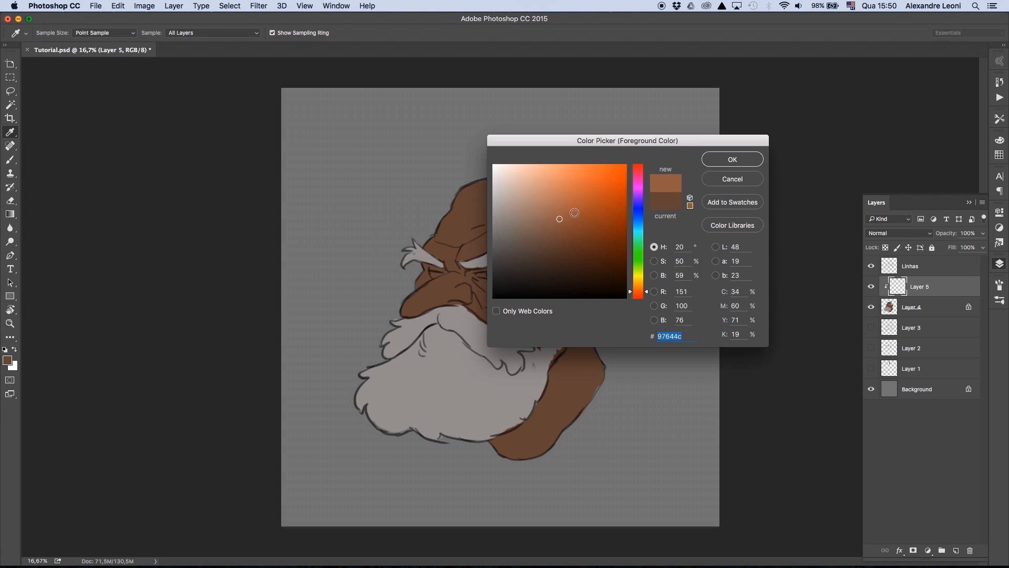
{"action": "left_click", "coordinate": [638, 288]}
{"action": "left_click", "coordinate": [732, 159]}
- Switch to a textured dual brush with Transfer opacity and flow controlled by pen pressure
{"action": "left_click", "coordinate": [1000, 300]}
{"action": "left_click_drag", "start_coordinate": [984, 326], "coordinate": [983, 520]}
{"action": "left_click", "coordinate": [851, 473]}
{"action": "left_click", "coordinate": [999, 263]}
{"action": "left_click", "coordinate": [999, 285]}
{"action": "left_click", "coordinate": [828, 345]}
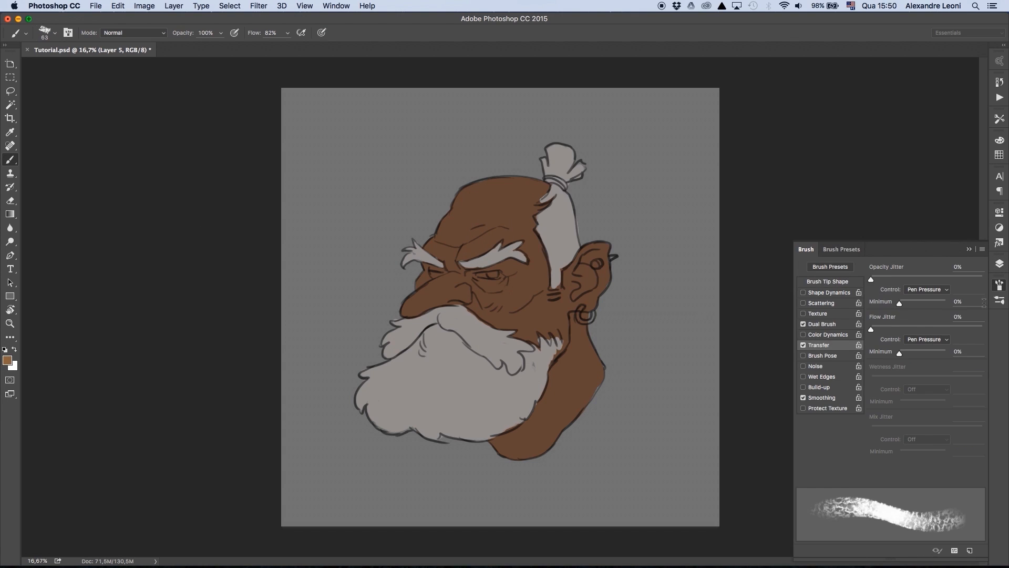
{"action": "left_click", "coordinate": [1000, 264]}
- Paint lighter orange-brown areas on the nose, cheek, brow, forehead and ear on Layer 5
{"action": "key", "text": "bracketright"}
{"action": "key", "text": "bracketright"}
{"action": "key", "text": "bracketright"}
{"action": "key", "text": "bracketright"}
{"action": "mouse_move", "coordinate": [416, 308]}
{"action": "left_mouse_down"}
{"action": "mouse_move", "coordinate": [440, 290]}
{"action": "mouse_move", "coordinate": [465, 293]}
{"action": "mouse_move", "coordinate": [434, 287]}
{"action": "left_mouse_up"}
{"action": "mouse_move", "coordinate": [478, 291]}
{"action": "left_mouse_down"}
{"action": "mouse_move", "coordinate": [497, 312]}
{"action": "mouse_move", "coordinate": [530, 278]}
{"action": "left_mouse_up"}
{"action": "mouse_move", "coordinate": [469, 249]}
{"action": "left_mouse_down"}
{"action": "mouse_move", "coordinate": [518, 230]}
{"action": "mouse_move", "coordinate": [532, 279]}
{"action": "left_mouse_up"}
{"action": "key", "text": "bracketright"}
{"action": "key", "text": "bracketright"}
{"action": "left_click_drag", "start_coordinate": [459, 237], "coordinate": [529, 195]}
{"action": "mouse_move", "coordinate": [542, 289]}
{"action": "left_mouse_down"}
{"action": "mouse_move", "coordinate": [513, 320]}
{"action": "mouse_move", "coordinate": [545, 310]}
{"action": "mouse_move", "coordinate": [593, 253]}
{"action": "mouse_move", "coordinate": [593, 304]}
{"action": "left_mouse_up"}
- Paint light orange-brown planes along the neck below the ear, resampling the skin tones
{"action": "key", "text": "bracketleft"}
{"action": "key", "text": "bracketleft"}
{"action": "key", "text": "bracketleft"}
{"action": "key", "text": "bracketleft"}
{"action": "left_click_drag", "start_coordinate": [581, 347], "coordinate": [549, 425]}
{"action": "left_click", "coordinate": [556, 370], "text": "alt"}
{"action": "left_click_drag", "start_coordinate": [573, 347], "coordinate": [549, 402]}
{"action": "left_click", "coordinate": [562, 388], "text": "alt"}
- Mix a darker, slightly reddish grey from the beard colour and shade both eyebrows with it
{"action": "left_click", "coordinate": [461, 368], "text": "alt"}
{"action": "left_click", "coordinate": [7, 360]}
{"action": "left_click", "coordinate": [499, 233]}
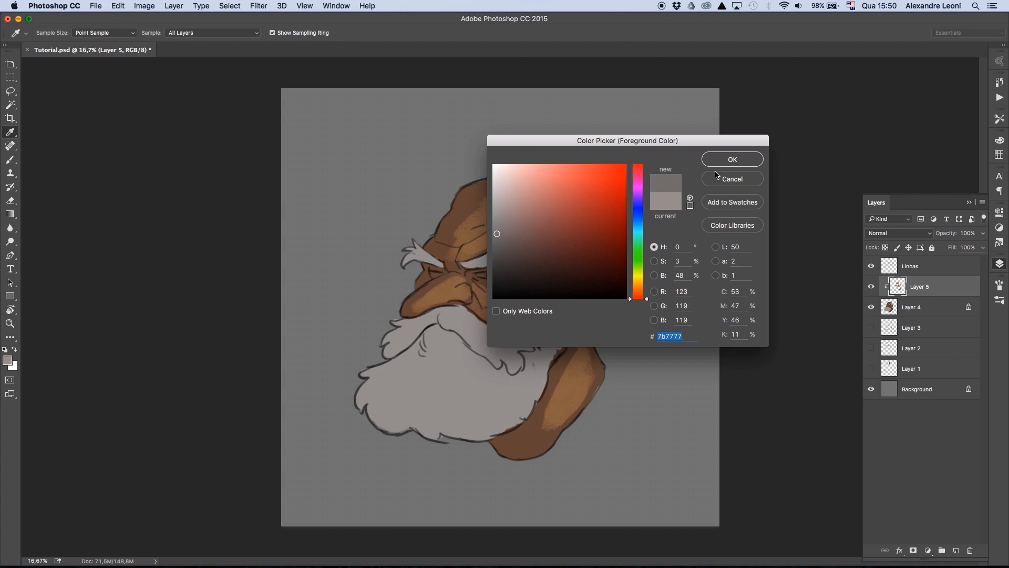
{"action": "left_click", "coordinate": [732, 160]}
{"action": "mouse_move", "coordinate": [492, 257]}
{"action": "left_mouse_down"}
{"action": "mouse_move", "coordinate": [481, 266]}
{"action": "mouse_move", "coordinate": [497, 246]}
{"action": "mouse_move", "coordinate": [524, 253]}
{"action": "left_mouse_up"}
{"action": "left_click", "coordinate": [7, 360]}
{"action": "left_click", "coordinate": [513, 239]}
{"action": "left_click", "coordinate": [732, 160]}
{"action": "key", "text": "bracketleft"}
{"action": "left_click_drag", "start_coordinate": [405, 263], "coordinate": [442, 266]}
- Cover the moustache and the beard with the dark reddish grey
{"action": "key", "text": "bracketright"}
{"action": "mouse_move", "coordinate": [447, 311]}
{"action": "left_mouse_down"}
{"action": "mouse_move", "coordinate": [404, 327]}
{"action": "mouse_move", "coordinate": [386, 353]}
{"action": "left_mouse_up"}
{"action": "mouse_move", "coordinate": [421, 348]}
{"action": "left_mouse_down"}
{"action": "mouse_move", "coordinate": [368, 412]}
{"action": "mouse_move", "coordinate": [402, 427]}
{"action": "left_mouse_up"}
{"action": "left_click_drag", "start_coordinate": [460, 389], "coordinate": [447, 433]}
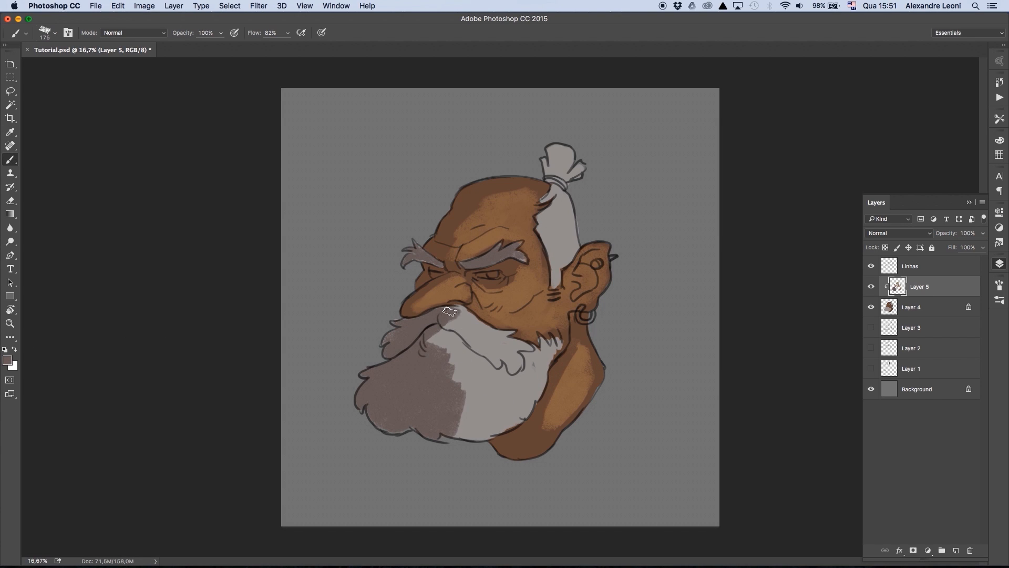
{"action": "mouse_move", "coordinate": [450, 314]}
{"action": "left_mouse_down"}
{"action": "mouse_move", "coordinate": [508, 333]}
{"action": "mouse_move", "coordinate": [484, 387]}
{"action": "mouse_move", "coordinate": [557, 342]}
{"action": "left_mouse_up"}
- Cover the sideburn, the hair at the back of the head and the topknot with the dark reddish grey
{"action": "key", "text": "bracketright"}
{"action": "key", "text": "bracketright"}
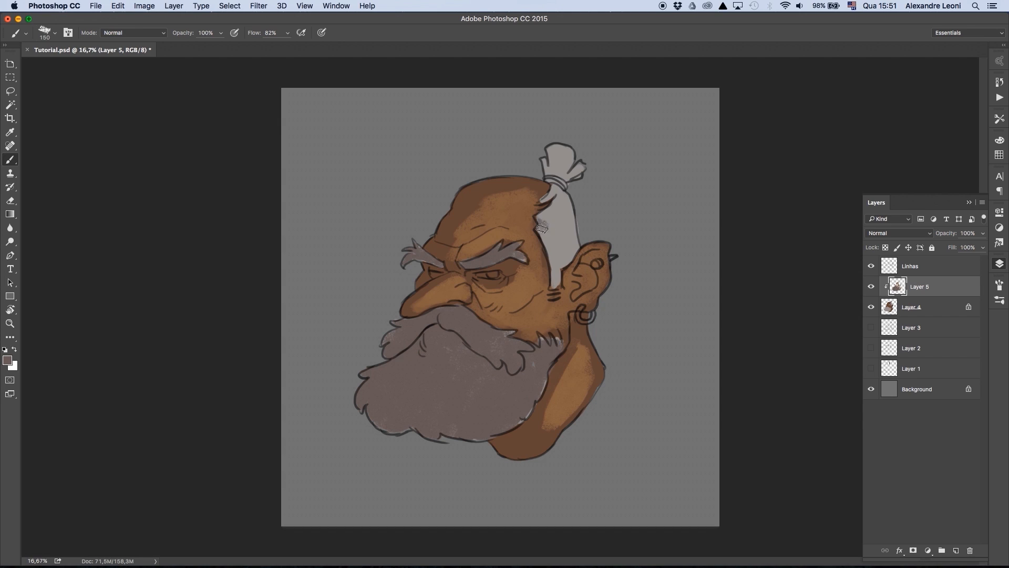
{"action": "mouse_move", "coordinate": [549, 286]}
{"action": "left_mouse_down"}
{"action": "mouse_move", "coordinate": [551, 168]}
{"action": "mouse_move", "coordinate": [577, 172]}
{"action": "left_mouse_up"}
{"action": "left_click_drag", "start_coordinate": [561, 203], "coordinate": [569, 257]}
- Sample the dark brown of the forehead and repaint the whole skin evenly with a large textured brush
{"action": "left_click", "coordinate": [469, 190], "text": "alt"}
{"action": "key", "text": "bracketright"}
{"action": "key", "text": "bracketright"}
{"action": "key", "text": "bracketright"}
{"action": "mouse_move", "coordinate": [458, 250]}
{"action": "left_mouse_down"}
{"action": "mouse_move", "coordinate": [518, 197]}
{"action": "mouse_move", "coordinate": [532, 254]}
{"action": "left_mouse_up"}
{"action": "mouse_move", "coordinate": [456, 281]}
{"action": "left_mouse_down"}
{"action": "mouse_move", "coordinate": [420, 306]}
{"action": "mouse_move", "coordinate": [500, 296]}
{"action": "mouse_move", "coordinate": [573, 316]}
{"action": "mouse_move", "coordinate": [584, 405]}
{"action": "left_mouse_up"}
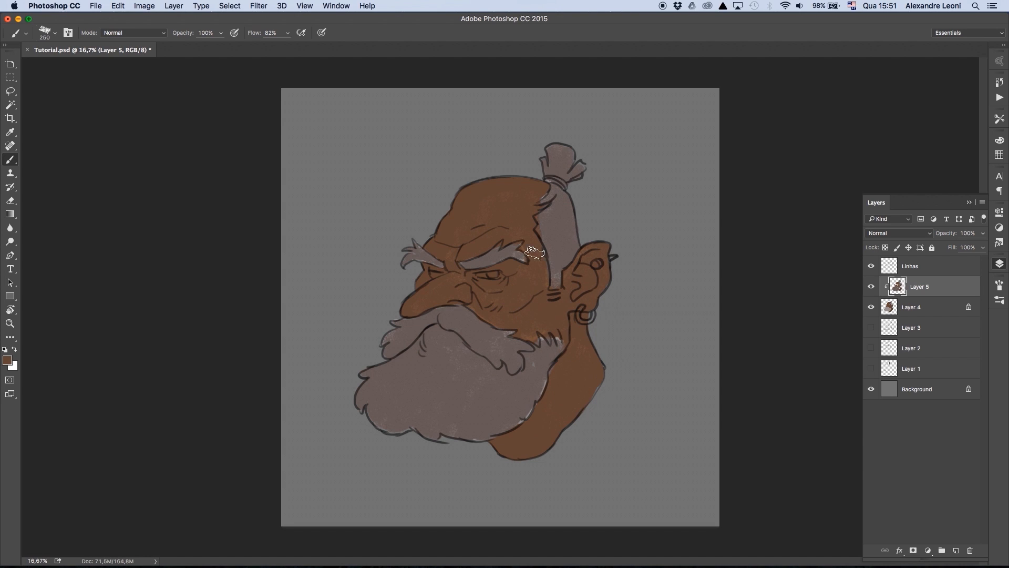
- Compare the colours with Layer 5 toggled, and merge Layer 5 with Layer 4 into a single layer
{"action": "left_click", "coordinate": [871, 287]}
{"action": "left_click", "coordinate": [871, 287]}
{"action": "left_click", "coordinate": [927, 306], "text": "shift"}
{"action": "right_click", "coordinate": [933, 307]}
{"action": "left_click", "coordinate": [894, 433]}
- Lock the merged colour layer's transparent pixels and save the document
{"action": "left_click", "coordinate": [886, 247]}
{"action": "key", "text": "super+s"}
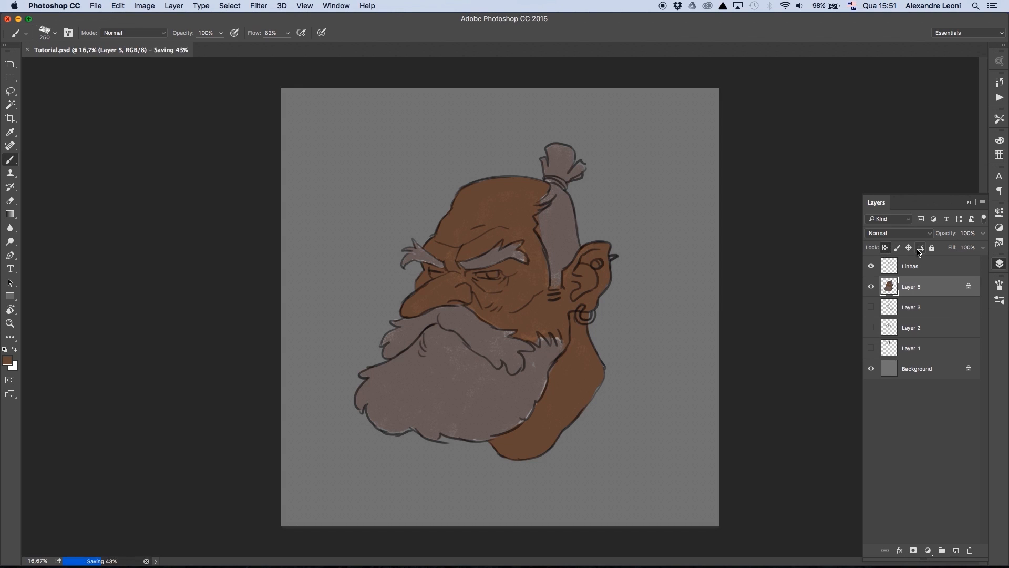
- Add a new layer clipped to the merged colour layer and restore the default colours
{"action": "key", "text": "super+shift+alt+n"}
{"action": "key", "text": "super+alt+g"}
{"action": "key", "text": "d"}
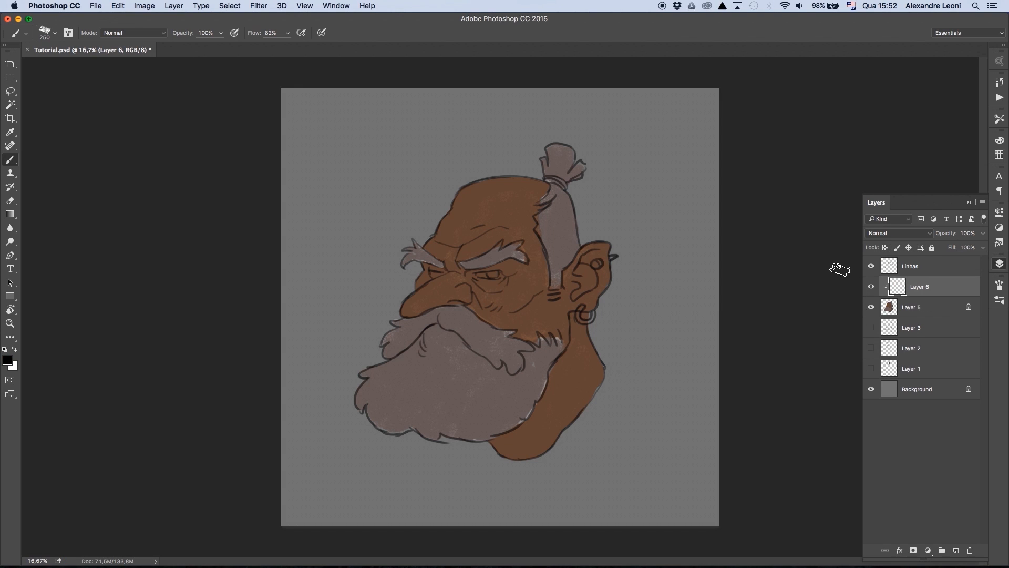
- Pick a muted reddish tone and paint soft light on the scalp, nose and cheek on Layer 6
{"action": "left_click", "coordinate": [524, 293], "text": "alt"}
{"action": "left_click", "coordinate": [8, 360]}
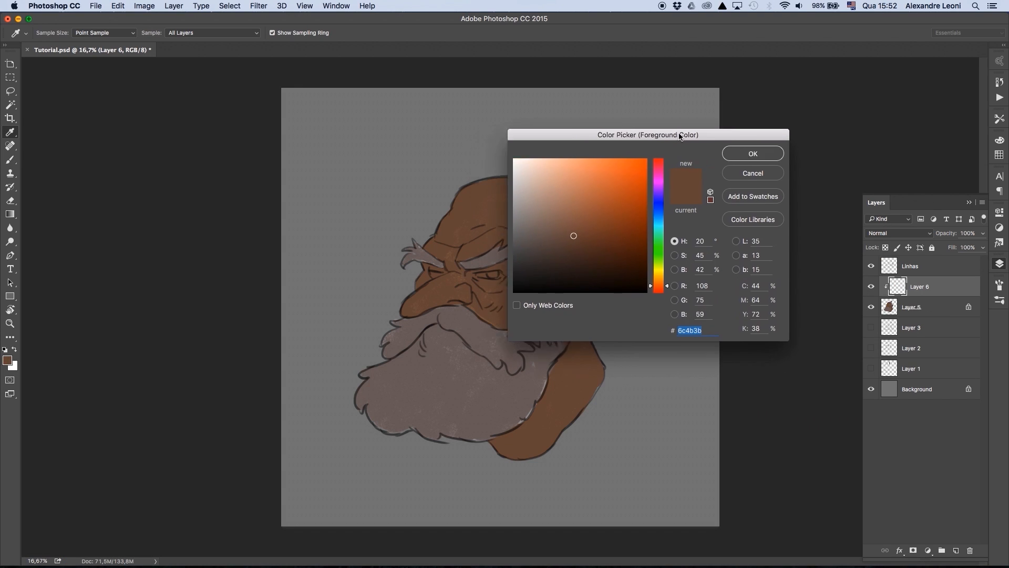
{"action": "key", "text": "Return"}
{"action": "key", "text": "b"}
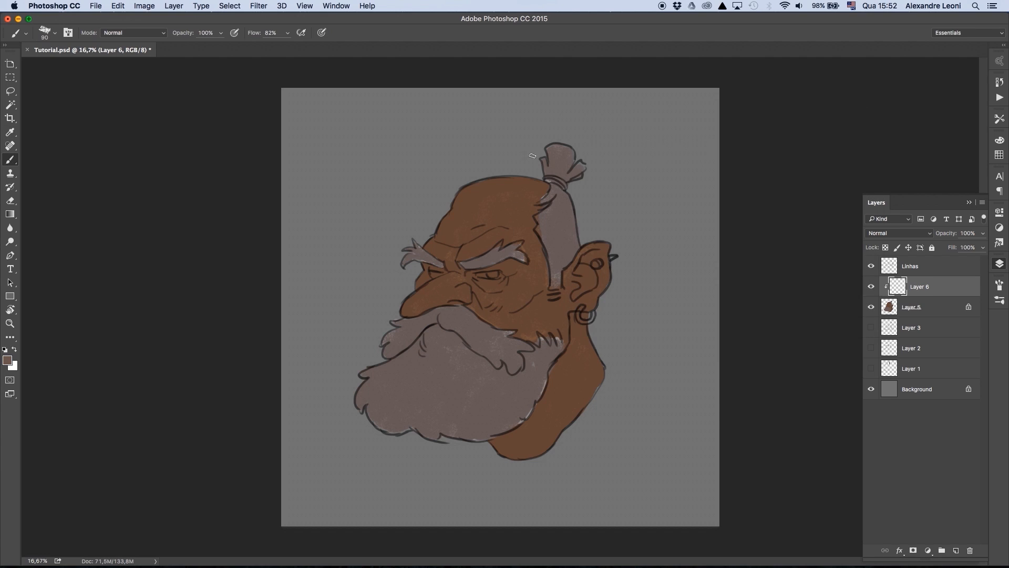
{"action": "left_click_drag", "start_coordinate": [477, 196], "coordinate": [468, 193]}
{"action": "mouse_move", "coordinate": [420, 298]}
{"action": "left_mouse_down"}
{"action": "mouse_move", "coordinate": [452, 278]}
{"action": "mouse_move", "coordinate": [528, 281]}
{"action": "mouse_move", "coordinate": [532, 324]}
{"action": "left_mouse_up"}
- Paint soft light on the brow ridges and forehead folds with a smaller brush
{"action": "key", "text": "bracketleft"}
{"action": "left_click_drag", "start_coordinate": [433, 246], "coordinate": [457, 250]}
{"action": "mouse_move", "coordinate": [463, 250]}
{"action": "left_mouse_down"}
{"action": "mouse_move", "coordinate": [496, 236]}
{"action": "mouse_move", "coordinate": [480, 232]}
{"action": "left_mouse_up"}
{"action": "mouse_move", "coordinate": [516, 203]}
{"action": "left_mouse_down"}
{"action": "mouse_move", "coordinate": [480, 196]}
{"action": "mouse_move", "coordinate": [460, 206]}
{"action": "mouse_move", "coordinate": [477, 218]}
{"action": "left_mouse_up"}
{"action": "key", "text": "bracketleft"}
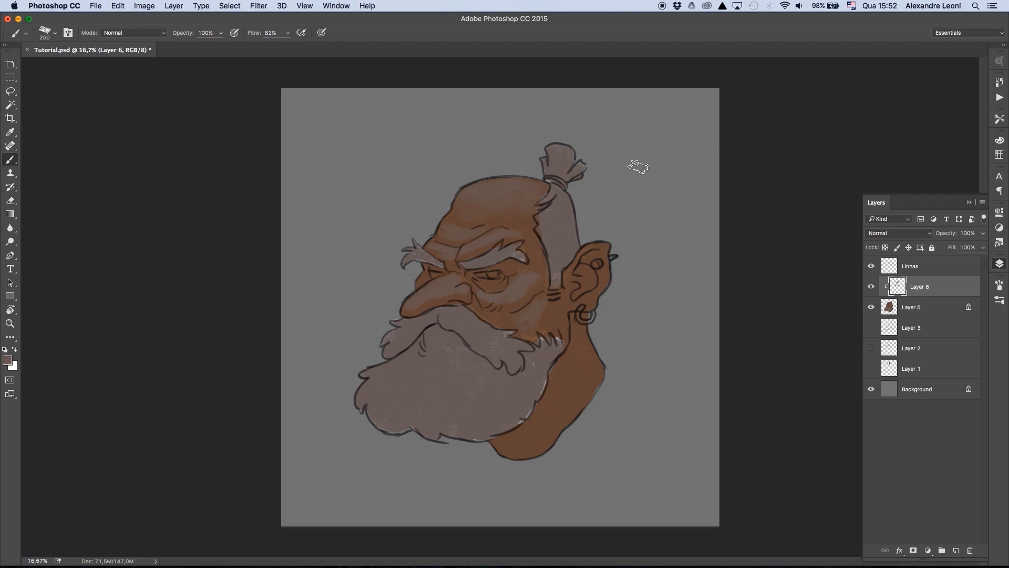
- Set the foreground to a cool grey and lighten the moustache and both eyebrows
{"action": "left_click", "coordinate": [8, 360]}
{"action": "left_click", "coordinate": [597, 198]}
{"action": "left_click", "coordinate": [730, 204]}
{"action": "left_click", "coordinate": [824, 133]}
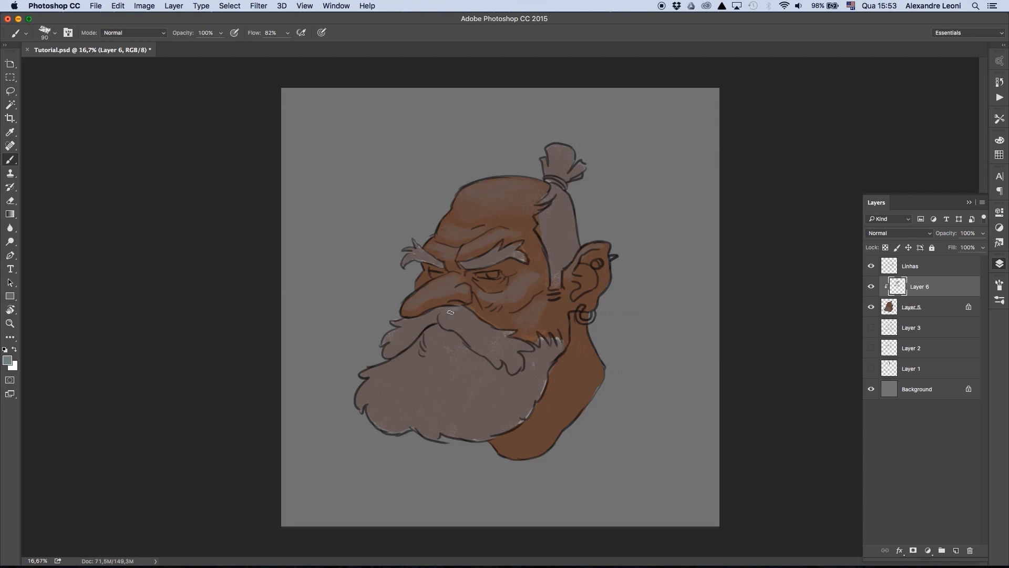
{"action": "mouse_move", "coordinate": [453, 311]}
{"action": "left_mouse_down"}
{"action": "mouse_move", "coordinate": [499, 348]}
{"action": "mouse_move", "coordinate": [520, 352]}
{"action": "left_mouse_up"}
{"action": "left_click_drag", "start_coordinate": [510, 247], "coordinate": [479, 261]}
{"action": "left_click_drag", "start_coordinate": [408, 249], "coordinate": [424, 258]}
- Lighten the hair at the back of the head and the topknot with cool grey strokes
{"action": "left_click_drag", "start_coordinate": [556, 185], "coordinate": [549, 201]}
{"action": "mouse_move", "coordinate": [565, 196]}
{"action": "left_mouse_down"}
{"action": "mouse_move", "coordinate": [547, 220]}
{"action": "mouse_move", "coordinate": [555, 236]}
{"action": "left_mouse_up"}
{"action": "left_click_drag", "start_coordinate": [551, 149], "coordinate": [550, 171]}
- Lighten the upper part of the beard below the moustache with broad cool grey strokes
{"action": "key", "text": "bracketright"}
{"action": "key", "text": "bracketright"}
{"action": "key", "text": "bracketright"}
{"action": "mouse_move", "coordinate": [431, 317]}
{"action": "left_mouse_down"}
{"action": "mouse_move", "coordinate": [388, 341]}
{"action": "mouse_move", "coordinate": [408, 371]}
{"action": "mouse_move", "coordinate": [399, 375]}
{"action": "mouse_move", "coordinate": [491, 393]}
{"action": "left_mouse_up"}
{"action": "key", "text": "bracketright"}
{"action": "key", "text": "bracketright"}
{"action": "key", "text": "bracketright"}
{"action": "key", "text": "bracketright"}
{"action": "key", "text": "bracketright"}
{"action": "key", "text": "bracketleft"}
{"action": "key", "text": "bracketleft"}
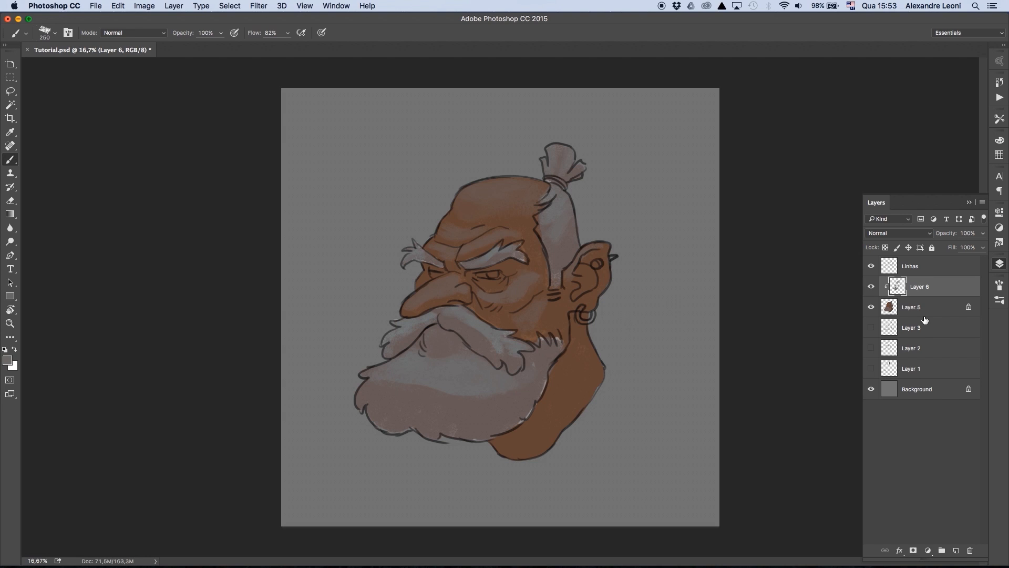
- Add another clipped layer above Layer 6 and sample the brown of the face as foreground colour
{"action": "key", "text": "super+alt+shift+n"}
{"action": "left_click", "coordinate": [925, 297], "text": "alt"}
{"action": "left_click", "coordinate": [467, 289], "text": "alt"}
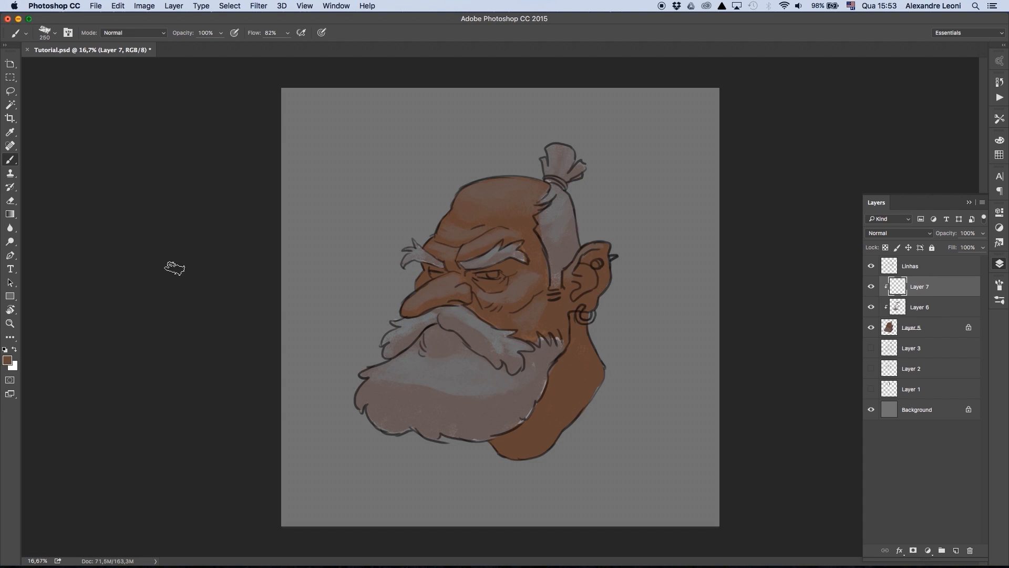
- Pick a more saturated reddish skin tone and warm up the nose, cheek and neck with strokes on Layer 7
{"action": "left_click", "coordinate": [8, 360]}
{"action": "left_click_drag", "start_coordinate": [649, 211], "coordinate": [667, 194]}
{"action": "key", "text": "Return"}
{"action": "key", "text": "bracketleft"}
{"action": "key", "text": "bracketleft"}
{"action": "key", "text": "bracketleft"}
{"action": "key", "text": "bracketleft"}
{"action": "key", "text": "bracketleft"}
{"action": "key", "text": "bracketleft"}
{"action": "left_click_drag", "start_coordinate": [405, 313], "coordinate": [430, 306]}
{"action": "key", "text": "bracketright"}
{"action": "key", "text": "bracketright"}
{"action": "key", "text": "bracketright"}
{"action": "key", "text": "bracketright"}
- On Layer 6, choose a muted pinkish tone and tint the shadowed underside of the moustache
{"action": "key", "text": "alt+bracketleft"}
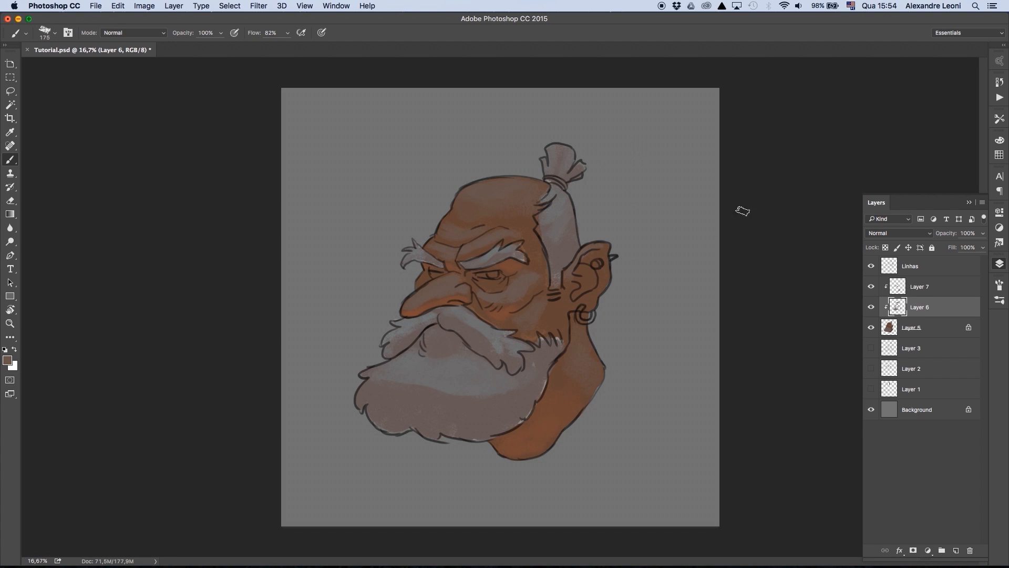
{"action": "left_click", "coordinate": [8, 360]}
{"action": "left_click", "coordinate": [617, 197]}
{"action": "left_click", "coordinate": [730, 267]}
{"action": "key", "text": "Return"}
{"action": "key", "text": "bracketleft"}
{"action": "key", "text": "bracketleft"}
{"action": "key", "text": "bracketleft"}
{"action": "key", "text": "bracketleft"}
{"action": "key", "text": "bracketleft"}
{"action": "key", "text": "bracketleft"}
{"action": "left_click_drag", "start_coordinate": [391, 351], "coordinate": [403, 343]}
{"action": "key", "text": "bracketright"}
{"action": "key", "text": "bracketright"}
{"action": "key", "text": "bracketright"}
{"action": "key", "text": "bracketright"}
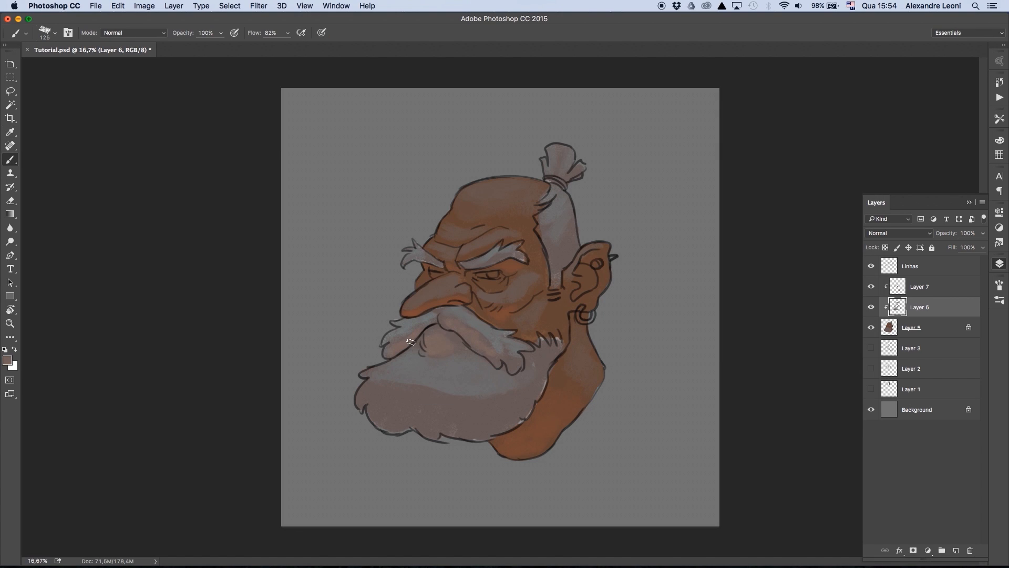
- Brush the pinkish tone over the shadowed lower part of the beard with broad textured strokes
{"action": "key", "text": "bracketright"}
{"action": "key", "text": "bracketleft"}
{"action": "key", "text": "bracketright"}
{"action": "key", "text": "bracketright"}
{"action": "key", "text": "bracketright"}
{"action": "key", "text": "bracketright"}
{"action": "key", "text": "bracketright"}
{"action": "left_click_drag", "start_coordinate": [383, 439], "coordinate": [408, 400]}
{"action": "key", "text": "bracketright"}
{"action": "left_click_drag", "start_coordinate": [464, 431], "coordinate": [525, 401]}
{"action": "key", "text": "bracketleft"}
{"action": "key", "text": "bracketleft"}
{"action": "key", "text": "bracketleft"}
{"action": "key", "text": "bracketleft"}
{"action": "key", "text": "bracketleft"}
{"action": "key", "text": "bracketleft"}
{"action": "key", "text": "bracketright"}
- Compare the shading with Layers 6 and 7 hidden and shown, and merge these two clipped layers
{"action": "left_click", "coordinate": [871, 308]}
{"action": "left_click", "coordinate": [872, 308]}
{"action": "left_click_drag", "start_coordinate": [871, 307], "coordinate": [872, 290]}
{"action": "left_click", "coordinate": [928, 292], "text": "shift"}
{"action": "right_click", "coordinate": [929, 292]}
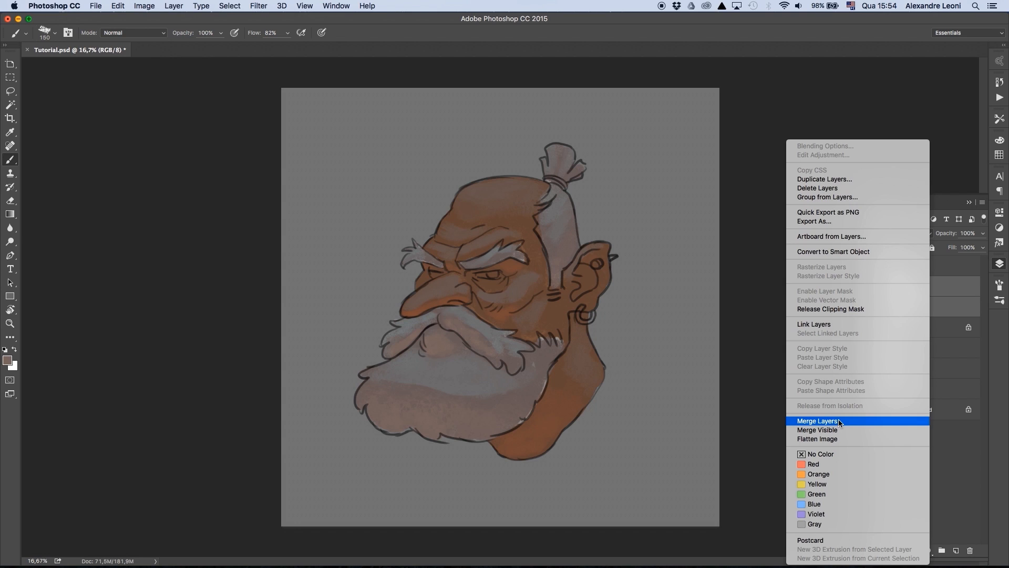
{"action": "left_click", "coordinate": [839, 421]}
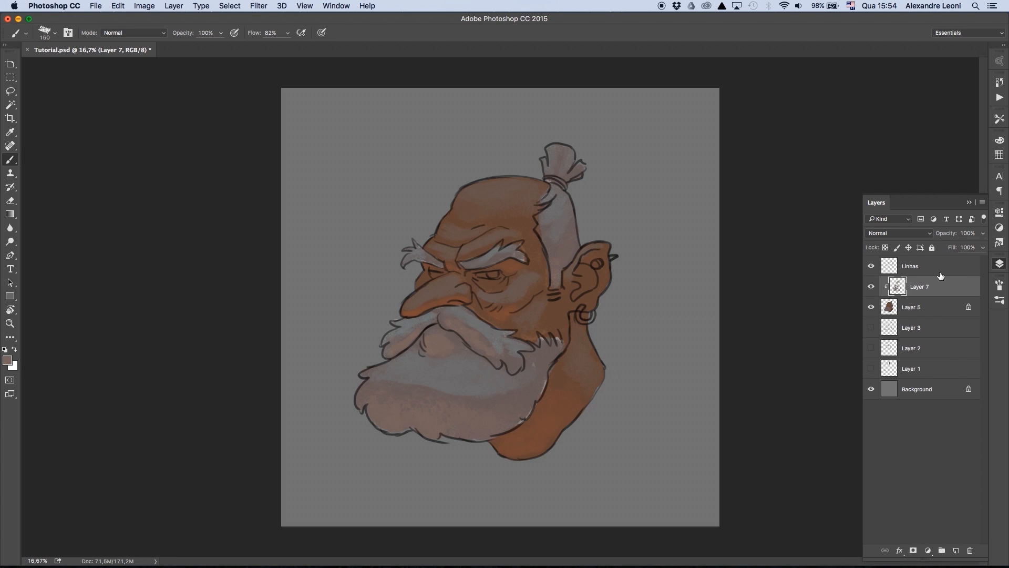
- Add a new layer above the merged shading, clip it to the layers below and reduce the brush size
{"action": "left_click", "coordinate": [956, 550]}
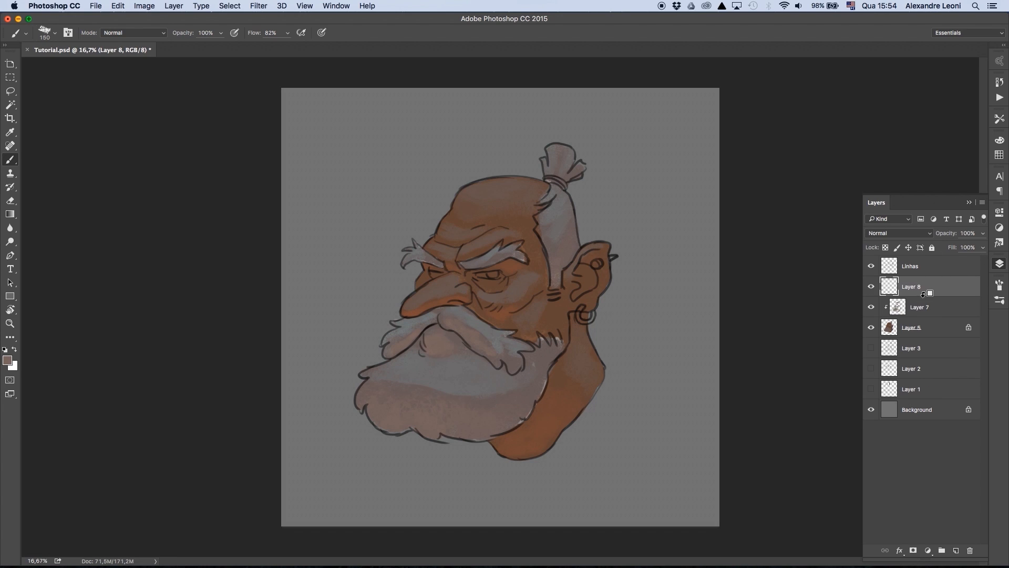
{"action": "key", "text": "bracketleft"}
{"action": "key", "text": "bracketleft"}
{"action": "key", "text": "bracketleft"}
{"action": "key", "text": "bracketleft"}
{"action": "key", "text": "bracketleft"}
{"action": "key", "text": "bracketleft"}
{"action": "key", "text": "bracketright"}
{"action": "key", "text": "bracketright"}
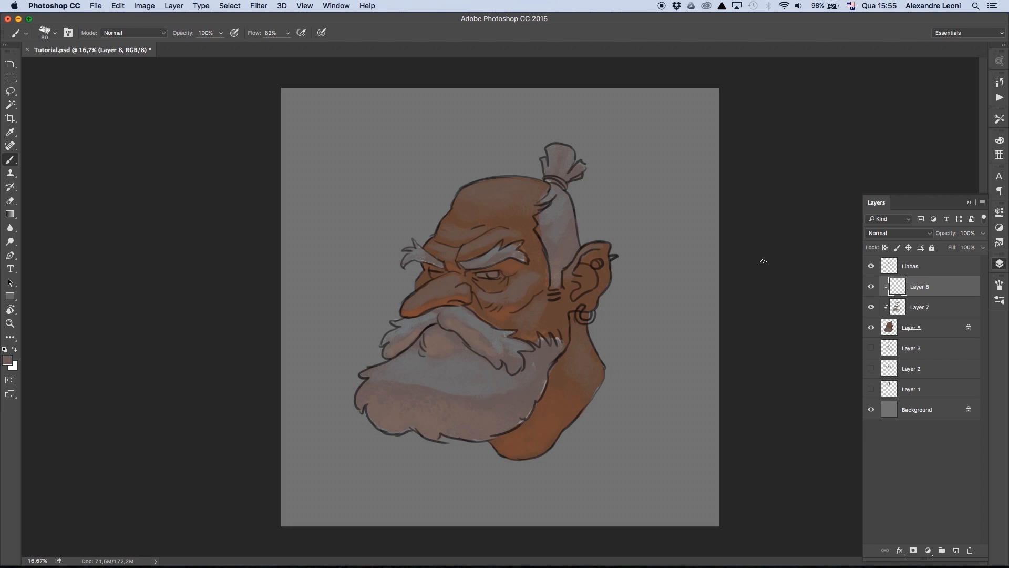
- Try a lighter skin tone with a short highlight stroke on the nose
{"action": "key", "text": "n"}
{"action": "left_click", "coordinate": [730, 267]}
{"action": "left_click_drag", "start_coordinate": [691, 221], "coordinate": [642, 187]}
{"action": "left_click", "coordinate": [818, 137]}
{"action": "left_click_drag", "start_coordinate": [452, 290], "coordinate": [464, 291]}
- Check the values in greyscale with a temporary black-filled layer set to Color blending, and delete that layer
{"action": "left_click", "coordinate": [956, 550]}
{"action": "key", "text": "d"}
{"action": "key", "text": "alt+BackSpace"}
{"action": "left_click", "coordinate": [899, 233]}
{"action": "left_click", "coordinate": [889, 461]}
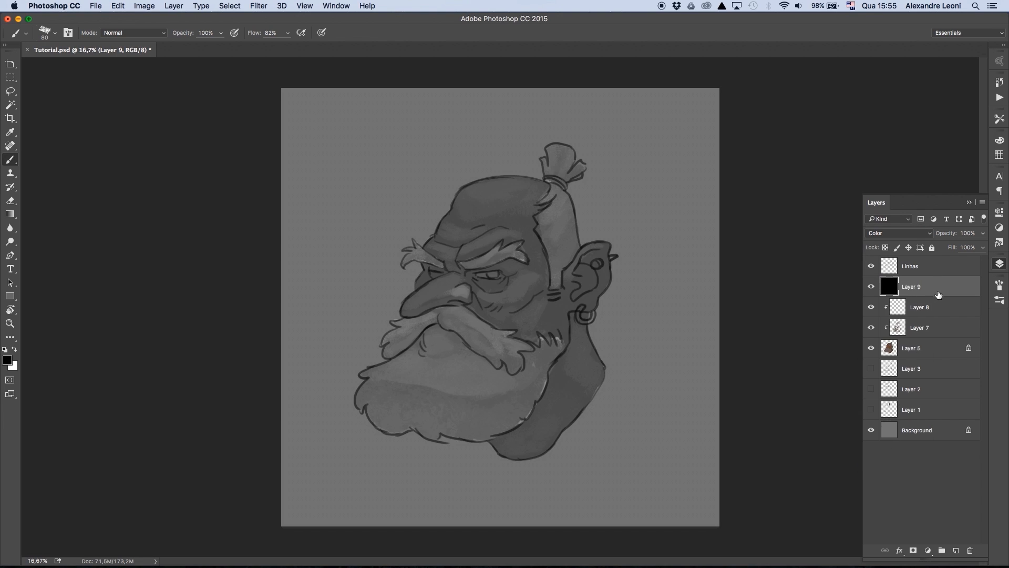
{"action": "key", "text": "Delete"}
- Choose a light orange skin tone and paint the lit areas of the nose and forehead on Layer 8
{"action": "left_click", "coordinate": [8, 360]}
{"action": "left_click", "coordinate": [646, 179]}
{"action": "left_click", "coordinate": [825, 134]}
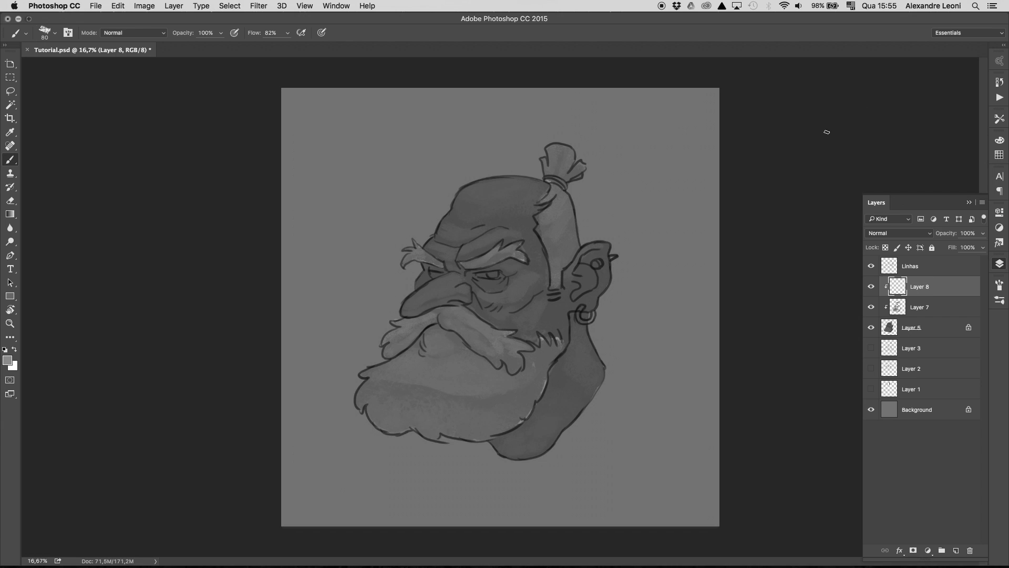
{"action": "mouse_move", "coordinate": [415, 307]}
{"action": "left_mouse_down"}
{"action": "mouse_move", "coordinate": [447, 295]}
{"action": "mouse_move", "coordinate": [437, 292]}
{"action": "left_mouse_up"}
{"action": "key", "text": "]"}
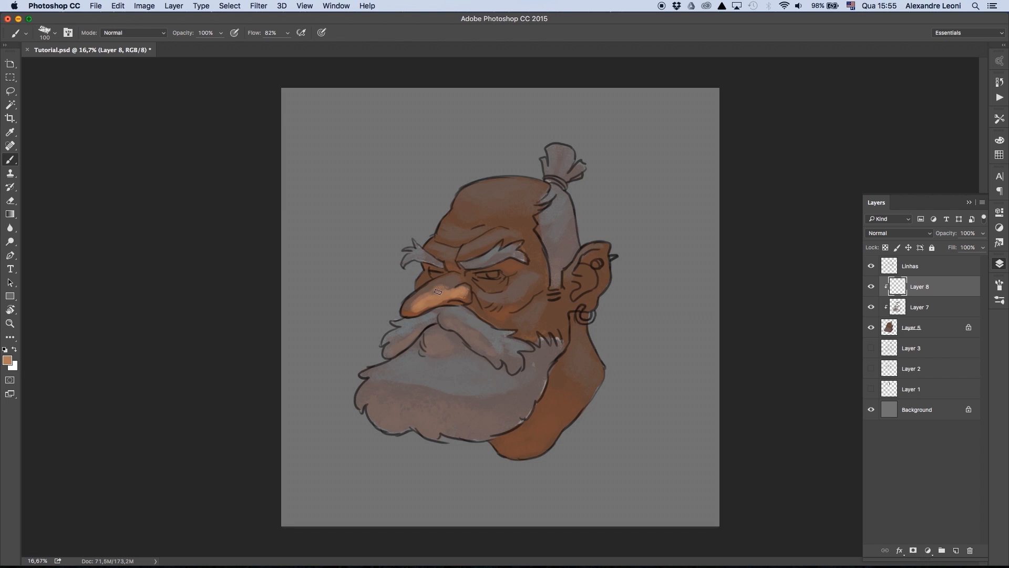
{"action": "mouse_move", "coordinate": [438, 292]}
{"action": "left_mouse_down"}
{"action": "mouse_move", "coordinate": [462, 274]}
{"action": "mouse_move", "coordinate": [454, 259]}
{"action": "mouse_move", "coordinate": [523, 213]}
{"action": "mouse_move", "coordinate": [489, 221]}
{"action": "mouse_move", "coordinate": [528, 210]}
{"action": "left_mouse_up"}
{"action": "key", "text": "]"}
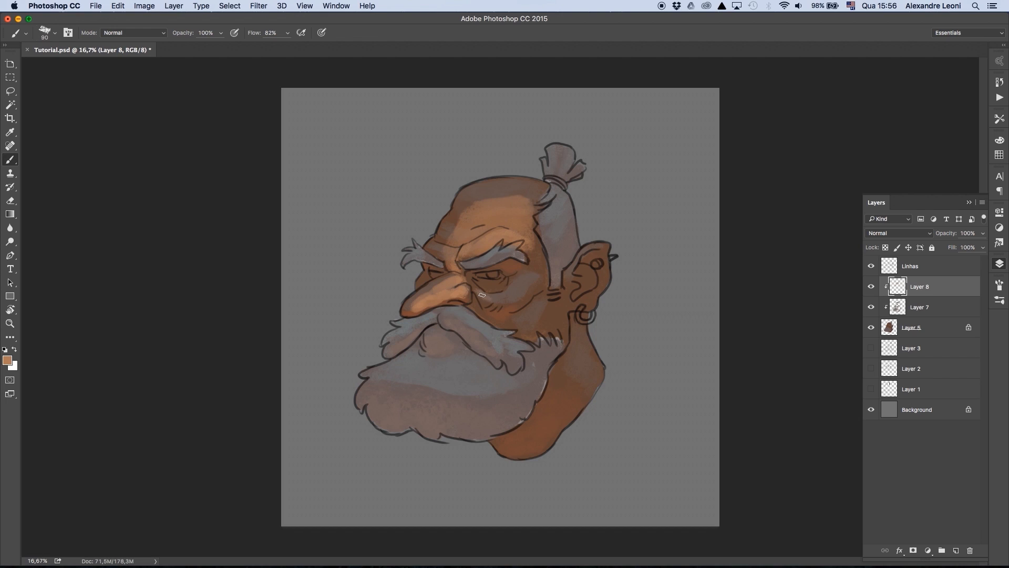
- Paint the light skin tone over the cheek, ear and side of the neck, leaving the shadow areas dark
{"action": "mouse_move", "coordinate": [481, 294]}
{"action": "left_mouse_down"}
{"action": "mouse_move", "coordinate": [514, 285]}
{"action": "mouse_move", "coordinate": [516, 300]}
{"action": "mouse_move", "coordinate": [526, 282]}
{"action": "mouse_move", "coordinate": [495, 283]}
{"action": "mouse_move", "coordinate": [507, 283]}
{"action": "mouse_move", "coordinate": [487, 312]}
{"action": "mouse_move", "coordinate": [475, 300]}
{"action": "mouse_move", "coordinate": [525, 331]}
{"action": "mouse_move", "coordinate": [549, 296]}
{"action": "mouse_move", "coordinate": [561, 316]}
{"action": "left_mouse_up"}
{"action": "key", "text": "]"}
{"action": "key", "text": "["}
{"action": "key", "text": "["}
{"action": "key", "text": "["}
{"action": "mouse_move", "coordinate": [574, 271]}
{"action": "left_mouse_down"}
{"action": "mouse_move", "coordinate": [594, 252]}
{"action": "mouse_move", "coordinate": [589, 299]}
{"action": "left_mouse_up"}
{"action": "mouse_move", "coordinate": [575, 350]}
{"action": "left_mouse_down"}
{"action": "mouse_move", "coordinate": [561, 408]}
{"action": "mouse_move", "coordinate": [582, 410]}
{"action": "mouse_move", "coordinate": [546, 416]}
{"action": "mouse_move", "coordinate": [539, 452]}
{"action": "left_mouse_up"}
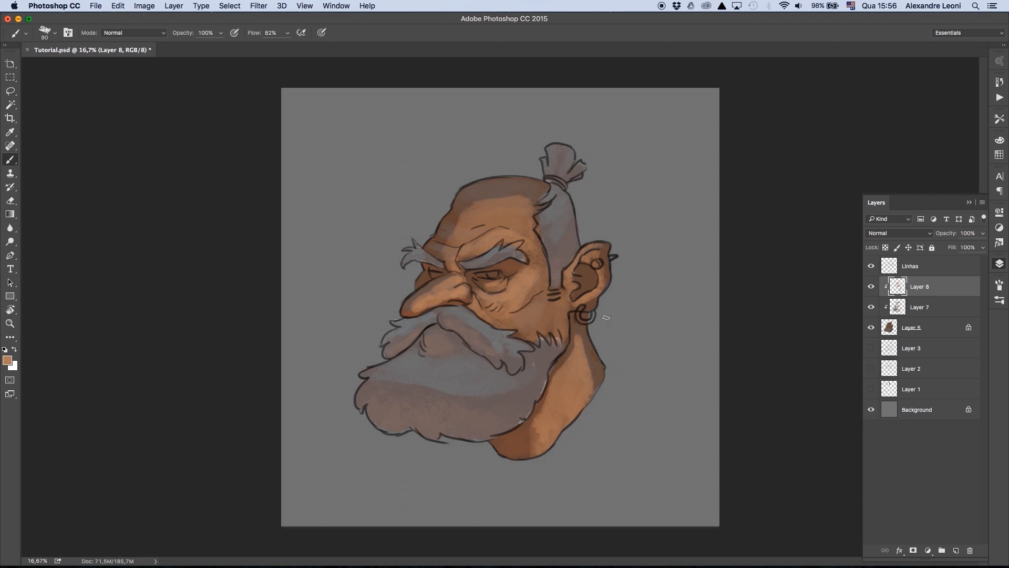
{"action": "key", "text": "]"}
- Sample the forehead's skin tone and blend the light areas on the forehead and neck
{"action": "left_click", "coordinate": [514, 210], "text": "alt"}
{"action": "left_click_drag", "start_coordinate": [537, 199], "coordinate": [468, 203]}
{"action": "key", "text": "]"}
{"action": "key", "text": "]"}
{"action": "key", "text": "]"}
{"action": "key", "text": "]"}
{"action": "key", "text": "]"}
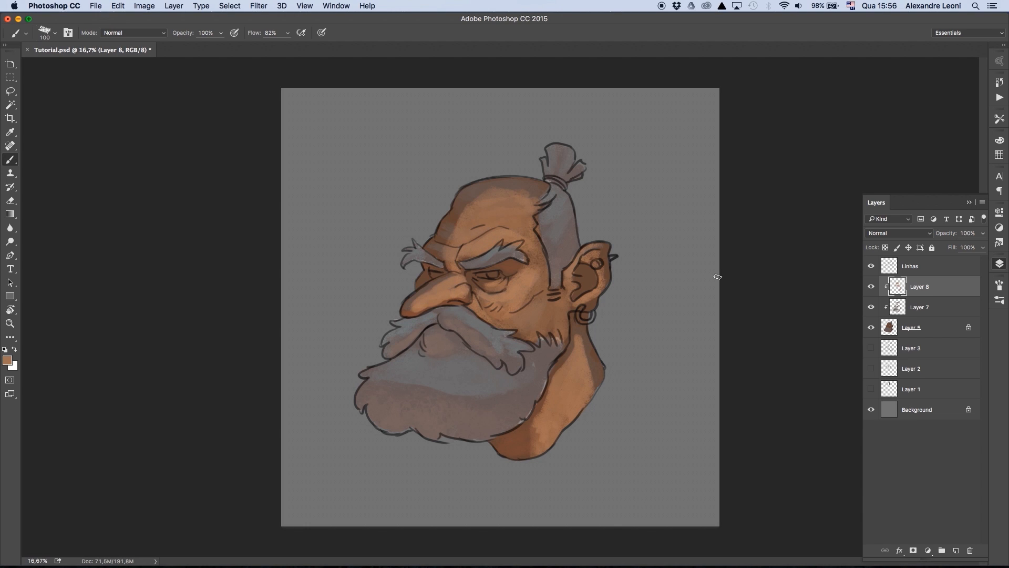
{"action": "mouse_move", "coordinate": [573, 401]}
{"action": "left_mouse_down"}
{"action": "mouse_move", "coordinate": [585, 356]}
{"action": "mouse_move", "coordinate": [594, 376]}
{"action": "left_mouse_up"}
- Choose a reddish brown based on the ear's colour and shade the inside of the ear with a smaller brush
{"action": "key", "text": "["}
{"action": "key", "text": "["}
{"action": "key", "text": "["}
{"action": "key", "text": "["}
{"action": "key", "text": "["}
{"action": "key", "text": "["}
{"action": "mouse_move", "coordinate": [586, 305]}
{"action": "left_mouse_down"}
{"action": "mouse_move", "coordinate": [600, 290]}
{"action": "mouse_move", "coordinate": [601, 248]}
{"action": "mouse_move", "coordinate": [586, 295]}
{"action": "left_mouse_up"}
{"action": "left_click", "coordinate": [579, 292], "text": "alt"}
{"action": "key", "text": "["}
{"action": "left_click", "coordinate": [7, 360]}
{"action": "mouse_move", "coordinate": [583, 260]}
{"action": "left_mouse_down"}
{"action": "mouse_move", "coordinate": [599, 251]}
{"action": "mouse_move", "coordinate": [583, 273]}
{"action": "left_mouse_up"}
{"action": "left_click", "coordinate": [825, 133]}
{"action": "left_click_drag", "start_coordinate": [576, 296], "coordinate": [585, 288]}
- Refine the shading on the cheek beside the nose and blend the light tone along the nose
{"action": "key", "text": "]"}
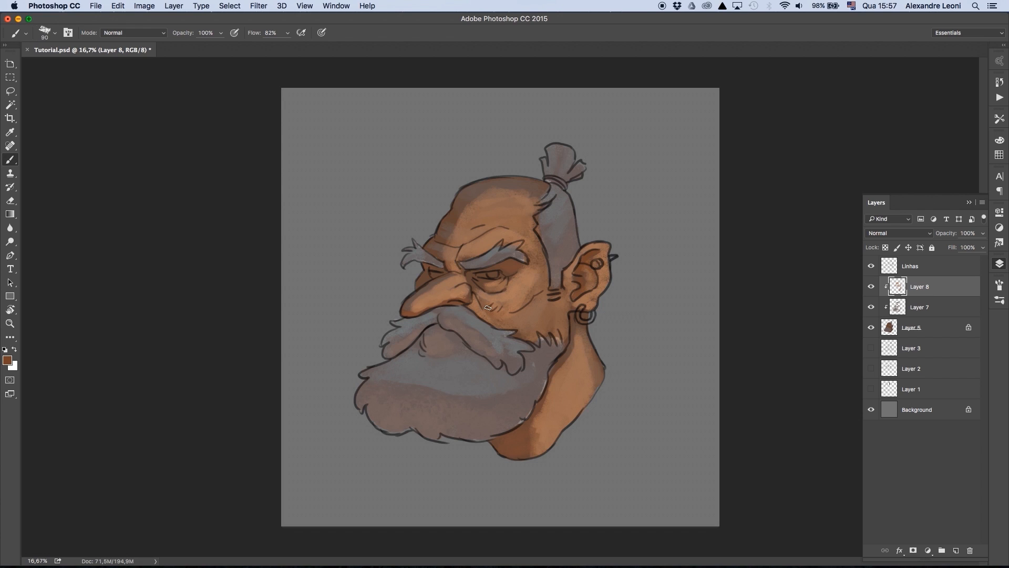
{"action": "left_click_drag", "start_coordinate": [488, 308], "coordinate": [485, 305]}
{"action": "mouse_move", "coordinate": [414, 310]}
{"action": "left_mouse_down"}
{"action": "mouse_move", "coordinate": [464, 299]}
{"action": "mouse_move", "coordinate": [415, 301]}
{"action": "mouse_move", "coordinate": [449, 280]}
{"action": "left_mouse_up"}
{"action": "key", "text": "]"}
{"action": "key", "text": "]"}
{"action": "key", "text": "]"}
{"action": "key", "text": "]"}
{"action": "left_click", "coordinate": [440, 288], "text": "alt"}
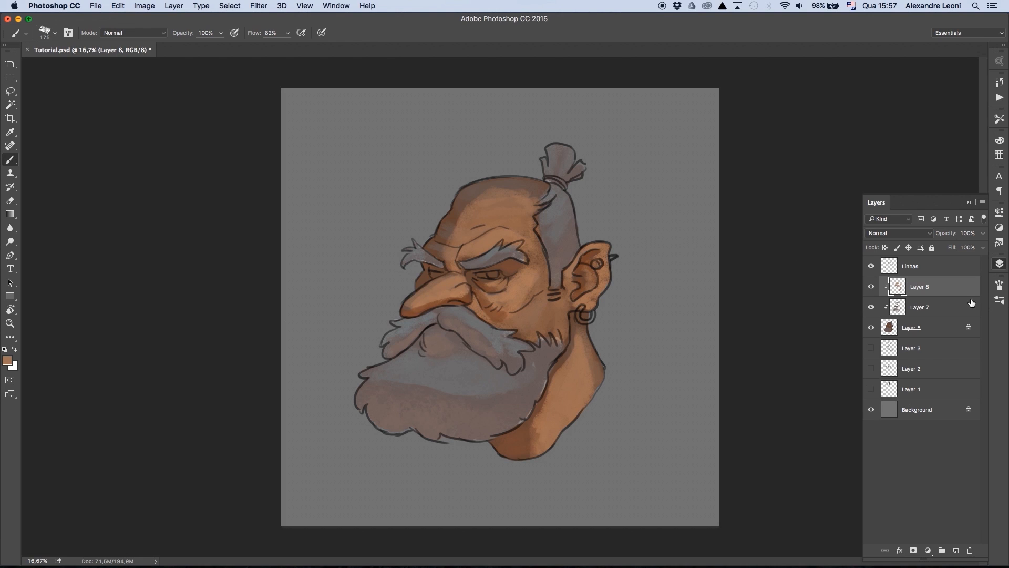
{"action": "key", "text": "["}
{"action": "key", "text": "["}
{"action": "key", "text": "["}
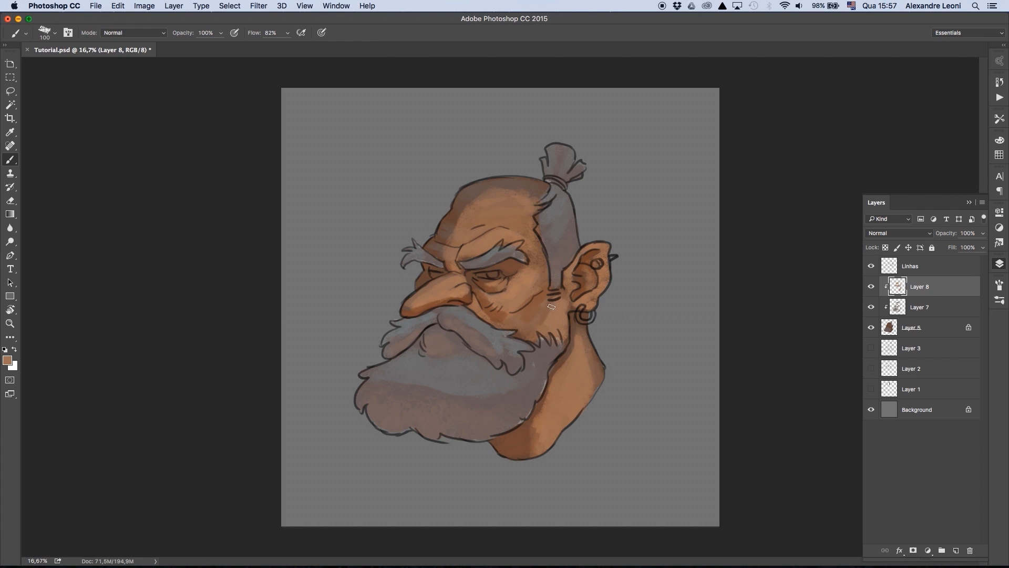
- Choose a light warm grey as foreground colour and paint the lit part of the moustache
{"action": "left_click", "coordinate": [871, 266]}
{"action": "left_click", "coordinate": [871, 266]}
{"action": "key", "text": "n"}
{"action": "left_click", "coordinate": [496, 332]}
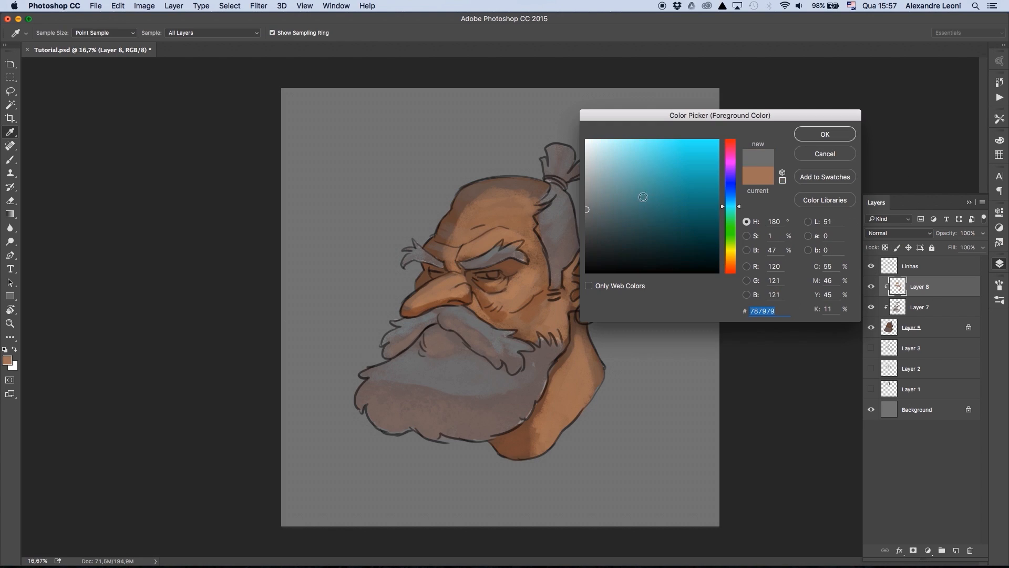
{"action": "left_click", "coordinate": [594, 167]}
{"action": "left_click_drag", "start_coordinate": [730, 247], "coordinate": [731, 260]}
{"action": "left_click", "coordinate": [599, 172]}
{"action": "left_click", "coordinate": [825, 134]}
{"action": "mouse_move", "coordinate": [475, 334]}
{"action": "left_mouse_down"}
{"action": "mouse_move", "coordinate": [517, 368]}
{"action": "mouse_move", "coordinate": [510, 347]}
{"action": "left_mouse_up"}
{"action": "mouse_move", "coordinate": [494, 334]}
{"action": "left_mouse_down"}
{"action": "mouse_move", "coordinate": [449, 316]}
{"action": "mouse_move", "coordinate": [418, 320]}
{"action": "mouse_move", "coordinate": [403, 341]}
{"action": "mouse_move", "coordinate": [434, 323]}
{"action": "left_mouse_up"}
- Paint the upper part of the beard below the moustache with broad light warm grey strokes
{"action": "key", "text": "]"}
{"action": "key", "text": "["}
{"action": "key", "text": "["}
{"action": "key", "text": "["}
{"action": "key", "text": "]"}
{"action": "key", "text": "]"}
{"action": "key", "text": "]"}
{"action": "key", "text": "]"}
{"action": "key", "text": "]"}
{"action": "key", "text": "]"}
{"action": "mouse_move", "coordinate": [437, 335]}
{"action": "left_mouse_down"}
{"action": "mouse_move", "coordinate": [474, 347]}
{"action": "mouse_move", "coordinate": [477, 361]}
{"action": "mouse_move", "coordinate": [402, 375]}
{"action": "mouse_move", "coordinate": [490, 384]}
{"action": "mouse_move", "coordinate": [536, 368]}
{"action": "left_mouse_up"}
{"action": "mouse_move", "coordinate": [536, 367]}
{"action": "left_mouse_down"}
{"action": "mouse_move", "coordinate": [558, 344]}
{"action": "mouse_move", "coordinate": [436, 389]}
{"action": "left_mouse_up"}
- Lighten both eyebrows with the light warm grey using a smaller brush
{"action": "key", "text": "["}
{"action": "key", "text": "["}
{"action": "key", "text": "["}
{"action": "left_click_drag", "start_coordinate": [481, 260], "coordinate": [520, 250]}
{"action": "left_click_drag", "start_coordinate": [493, 262], "coordinate": [421, 253]}
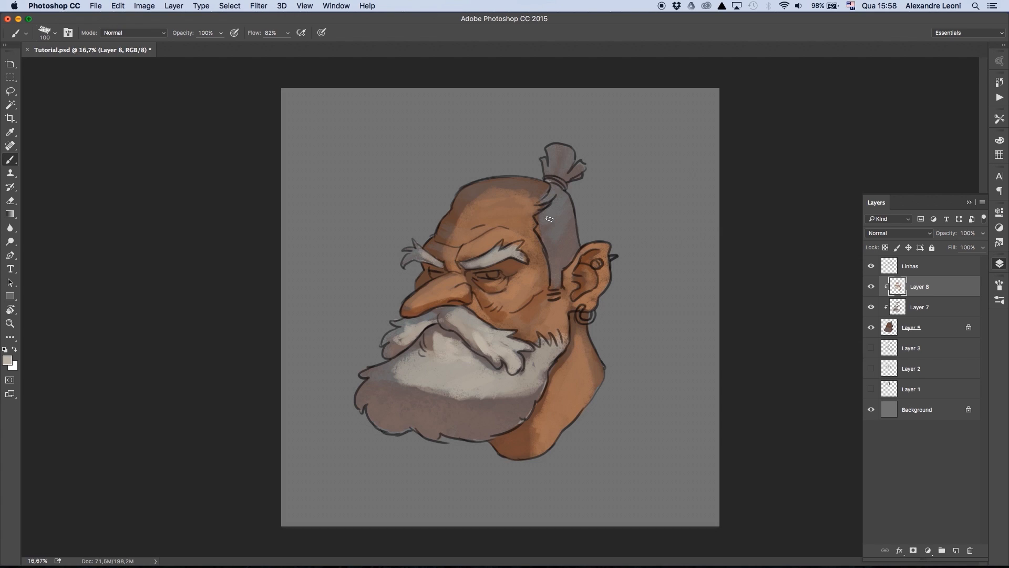
- Lighten the hair at the back of the head and the beard's edge near the neck with warm grey strokes
{"action": "key", "text": "]"}
{"action": "left_click_drag", "start_coordinate": [544, 220], "coordinate": [561, 204]}
{"action": "left_click_drag", "start_coordinate": [562, 204], "coordinate": [560, 273]}
{"action": "left_click_drag", "start_coordinate": [486, 402], "coordinate": [529, 394]}
{"action": "left_click_drag", "start_coordinate": [528, 394], "coordinate": [514, 418]}
- Paint the lit side of the topknot light warm grey with a smaller brush
{"action": "key", "text": "["}
{"action": "key", "text": "["}
{"action": "key", "text": "["}
{"action": "left_click_drag", "start_coordinate": [567, 153], "coordinate": [565, 177]}
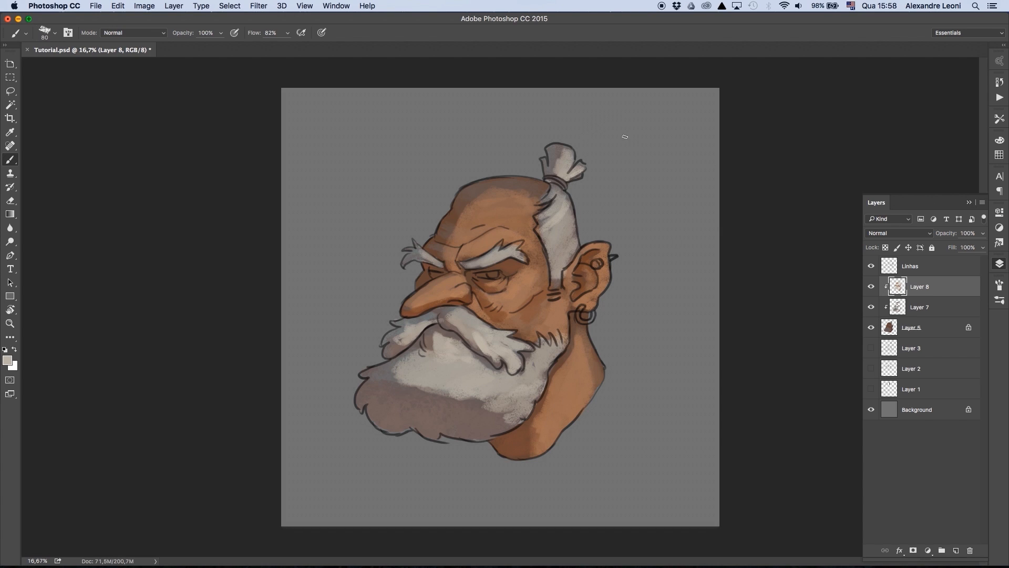
- Clip the Linhas layer to the colour layers below and add another clipped layer above it
{"action": "left_click", "coordinate": [871, 286]}
{"action": "left_click", "coordinate": [871, 286]}
{"action": "left_click", "coordinate": [871, 267]}
{"action": "left_click", "coordinate": [870, 266]}
{"action": "left_click", "coordinate": [934, 266]}
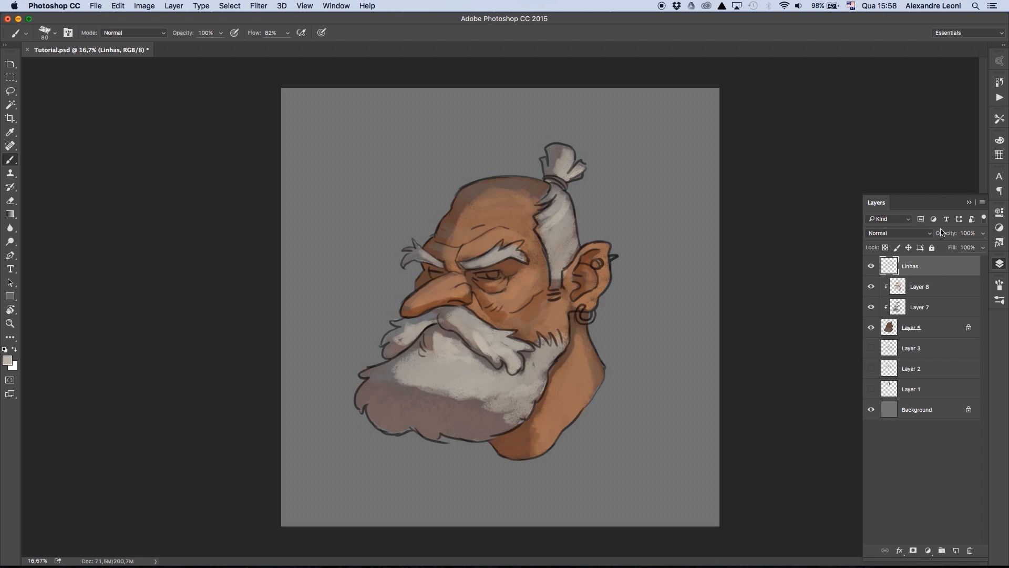
{"action": "left_click", "coordinate": [927, 276], "text": "alt"}
{"action": "key", "text": "alt+shift+super+n"}
{"action": "left_click", "coordinate": [922, 276], "text": "alt"}
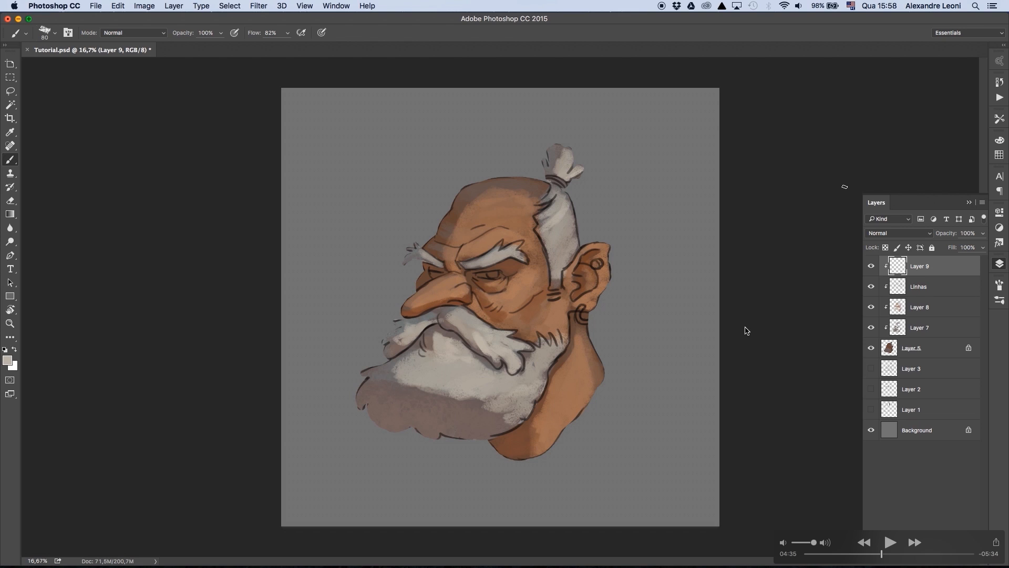
{"action": "key", "text": "space"}
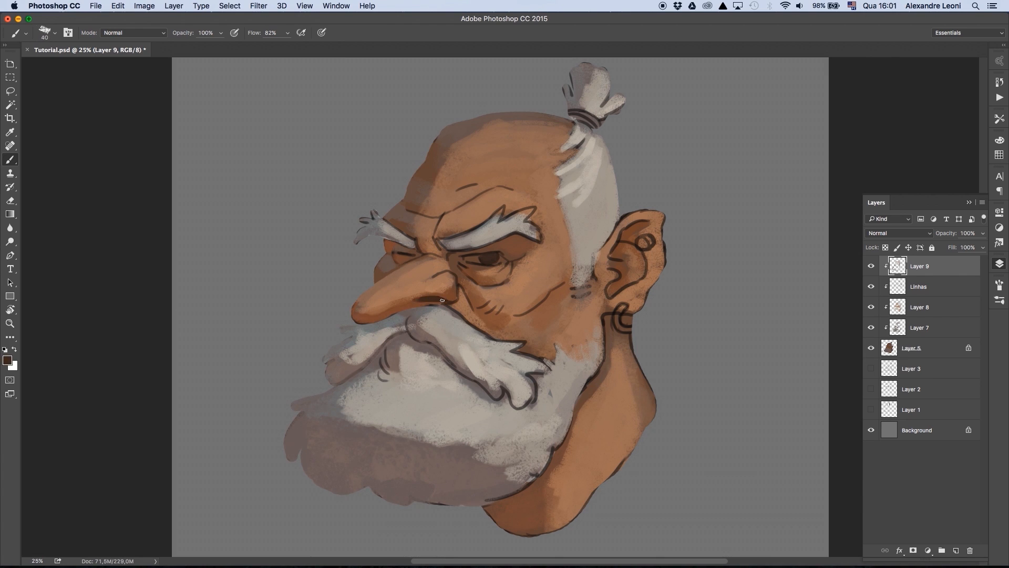
- Compare the head with and without Layer 9, and paint over the line art around the nose bridge and nostril
{"action": "left_click", "coordinate": [872, 267]}
{"action": "left_click", "coordinate": [871, 267]}
{"action": "key", "text": "bracketright"}
{"action": "mouse_move", "coordinate": [405, 248]}
{"action": "left_mouse_down"}
{"action": "mouse_move", "coordinate": [482, 284]}
{"action": "mouse_move", "coordinate": [412, 284]}
{"action": "left_mouse_up"}
{"action": "left_click", "coordinate": [462, 299], "text": "alt"}
{"action": "key", "text": "bracketright"}
{"action": "key", "text": "bracketright"}
{"action": "key", "text": "bracketright"}
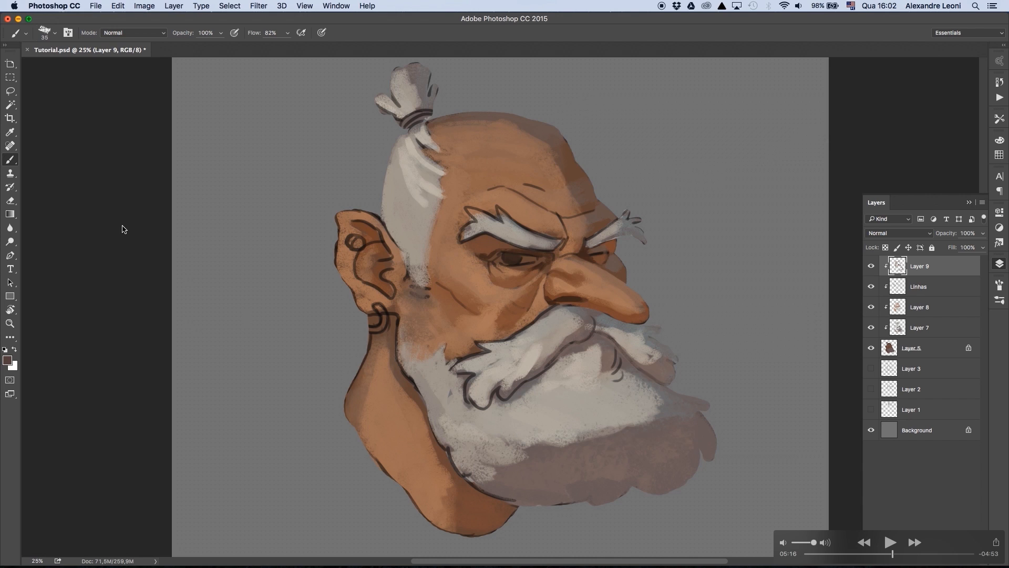
{"action": "key", "text": "space"}
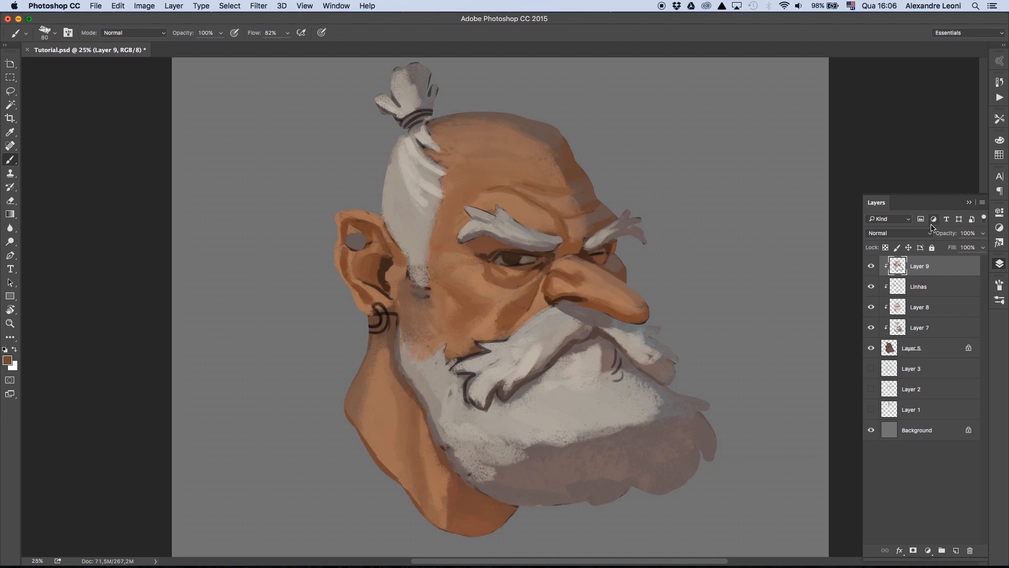
- Sample the light grey of the hair and paint the round plug in the upper ear on Layer 9
{"action": "left_click", "coordinate": [418, 210], "text": "alt"}
{"action": "key", "text": "["}
{"action": "mouse_move", "coordinate": [356, 240]}
{"action": "left_mouse_down"}
{"action": "mouse_move", "coordinate": [359, 249]}
{"action": "mouse_move", "coordinate": [346, 241]}
{"action": "left_mouse_up"}
{"action": "left_click", "coordinate": [358, 240], "text": "alt"}
- Pick a dark red as the painting colour and paint the hair tie at the base of the topknot
{"action": "left_click", "coordinate": [385, 267], "text": "alt"}
{"action": "key", "text": "["}
{"action": "left_click", "coordinate": [8, 360]}
{"action": "left_click", "coordinate": [676, 221]}
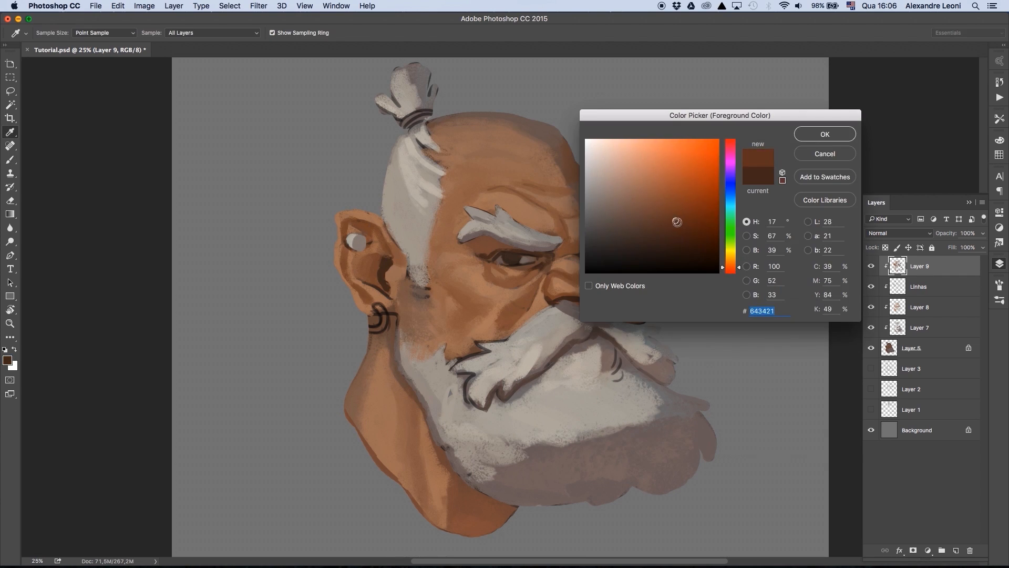
{"action": "left_click", "coordinate": [730, 270]}
{"action": "left_click", "coordinate": [824, 133]}
{"action": "key", "text": "]"}
{"action": "mouse_move", "coordinate": [402, 125]}
{"action": "left_mouse_down"}
{"action": "mouse_move", "coordinate": [430, 114]}
{"action": "mouse_move", "coordinate": [395, 114]}
{"action": "left_mouse_up"}
- Sample the light grey of the topknot and repaint its tufts, covering the remaining line art
{"action": "left_click", "coordinate": [411, 96], "text": "alt"}
{"action": "left_click_drag", "start_coordinate": [400, 69], "coordinate": [398, 106]}
{"action": "left_click_drag", "start_coordinate": [418, 64], "coordinate": [417, 107]}
{"action": "left_click", "coordinate": [428, 102], "text": "alt"}
{"action": "left_click_drag", "start_coordinate": [387, 96], "coordinate": [404, 115]}
{"action": "left_click_drag", "start_coordinate": [422, 65], "coordinate": [422, 103]}
- Paint light strands from the hair tie down the side hair to define locks running toward the ear
{"action": "left_click", "coordinate": [423, 137], "text": "alt"}
{"action": "left_click", "coordinate": [415, 153], "text": "alt"}
{"action": "key", "text": "]"}
{"action": "mouse_move", "coordinate": [415, 139]}
{"action": "left_mouse_down"}
{"action": "mouse_move", "coordinate": [429, 157]}
{"action": "mouse_move", "coordinate": [393, 191]}
{"action": "left_mouse_up"}
{"action": "left_click_drag", "start_coordinate": [407, 241], "coordinate": [418, 254]}
{"action": "left_click_drag", "start_coordinate": [393, 178], "coordinate": [417, 241]}
{"action": "mouse_move", "coordinate": [409, 195]}
{"action": "left_mouse_down"}
{"action": "mouse_move", "coordinate": [416, 206]}
{"action": "mouse_move", "coordinate": [511, 217]}
{"action": "mouse_move", "coordinate": [464, 232]}
{"action": "left_mouse_up"}
- Paint light hair tufts over the outer end and length of the near eyebrow with a smaller brush
{"action": "key", "text": "["}
{"action": "left_click", "coordinate": [477, 223], "text": "alt"}
{"action": "left_click", "coordinate": [486, 208], "text": "alt"}
{"action": "left_click", "coordinate": [506, 205], "text": "alt"}
{"action": "left_click", "coordinate": [476, 228], "text": "alt"}
{"action": "left_click_drag", "start_coordinate": [472, 211], "coordinate": [540, 242]}
- Choose a muted warm grey and paint over the lines in the moustache below the nose and around the mouth
{"action": "key", "text": "]"}
{"action": "key", "text": "]"}
{"action": "key", "text": "]"}
{"action": "key", "text": "]"}
{"action": "key", "text": "]"}
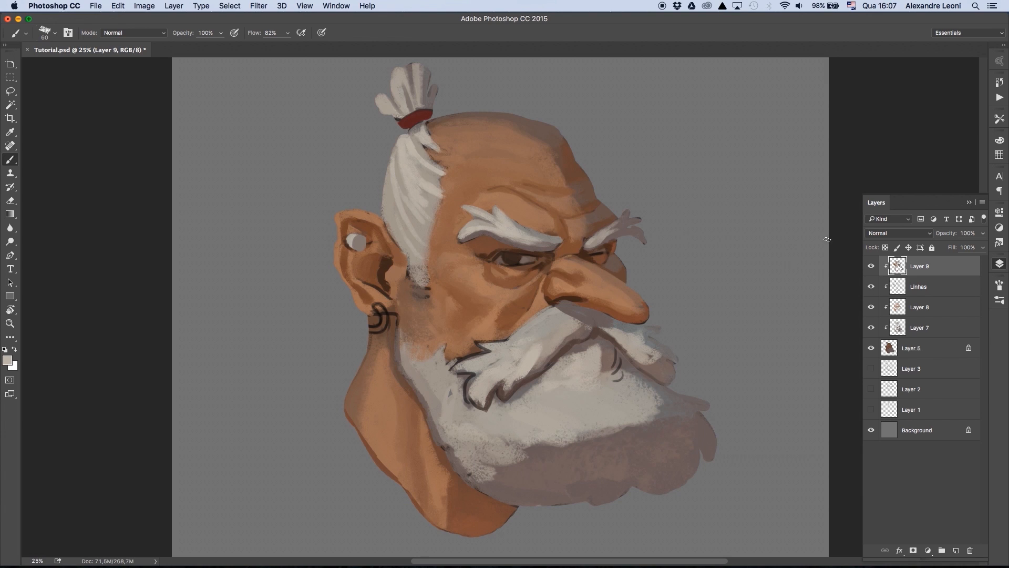
{"action": "left_click", "coordinate": [558, 325], "text": "alt"}
{"action": "mouse_move", "coordinate": [564, 323]}
{"action": "left_mouse_down"}
{"action": "mouse_move", "coordinate": [529, 355]}
{"action": "mouse_move", "coordinate": [528, 337]}
{"action": "mouse_move", "coordinate": [532, 370]}
{"action": "mouse_move", "coordinate": [591, 333]}
{"action": "left_mouse_up"}
{"action": "left_click", "coordinate": [8, 360]}
{"action": "left_click", "coordinate": [605, 206]}
{"action": "left_click", "coordinate": [824, 133]}
{"action": "key", "text": "["}
{"action": "key", "text": "["}
{"action": "left_click_drag", "start_coordinate": [606, 331], "coordinate": [629, 355]}
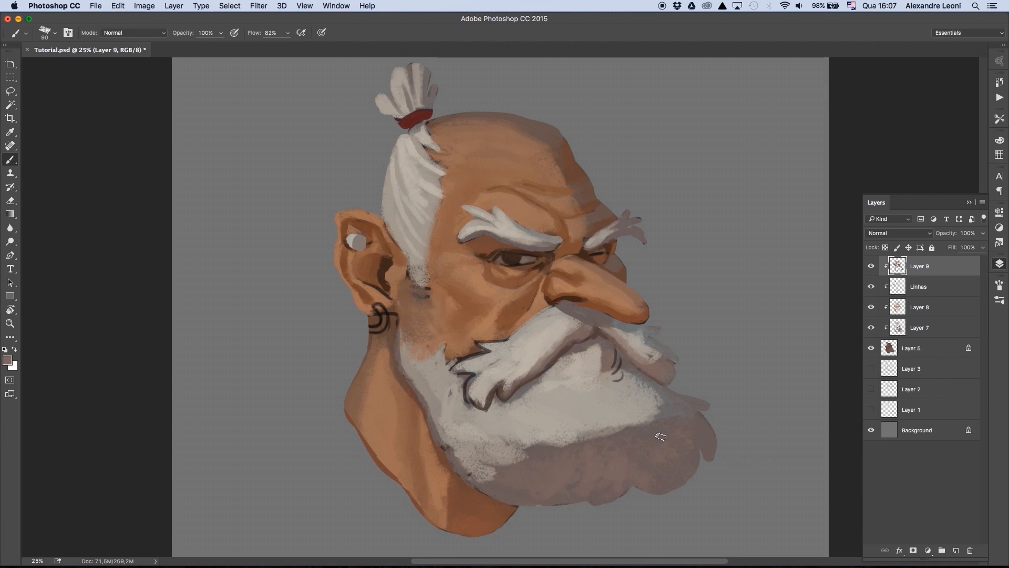
- Fit the whole canvas in view and flip it horizontally
{"action": "key", "text": "super+minus"}
{"action": "key", "text": "super+minus"}
{"action": "key", "text": "super+equal"}
{"action": "key", "text": "super+0"}
{"action": "left_click", "coordinate": [144, 6]}
{"action": "left_click", "coordinate": [285, 146]}
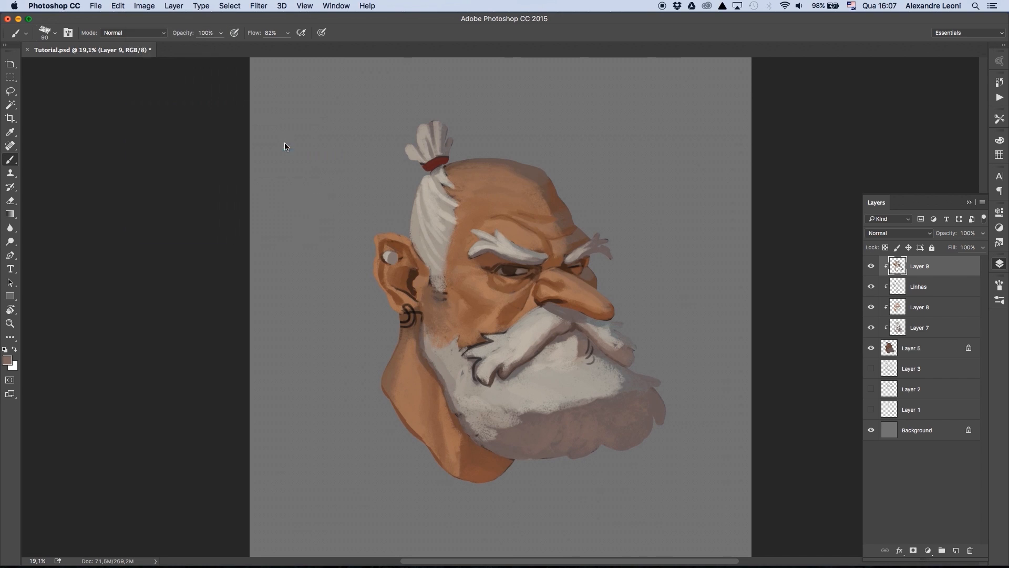
- Refine the inner fold and lower edge of the ear with a small brush
{"action": "key", "text": "["}
{"action": "key", "text": "["}
{"action": "key", "text": "["}
{"action": "left_click", "coordinate": [592, 295], "text": "alt"}
{"action": "left_click_drag", "start_coordinate": [592, 295], "coordinate": [608, 287]}
{"action": "left_click", "coordinate": [593, 302], "text": "alt"}
{"action": "left_click_drag", "start_coordinate": [589, 298], "coordinate": [580, 323]}
{"action": "left_click", "coordinate": [604, 298], "text": "alt"}
- Refine the near eye's outer corner and upper lid beneath the eyebrow
{"action": "key", "text": "]"}
{"action": "left_click", "coordinate": [514, 276], "text": "alt"}
{"action": "left_click", "coordinate": [508, 270], "text": "alt"}
{"action": "left_click", "coordinate": [516, 265], "text": "alt"}
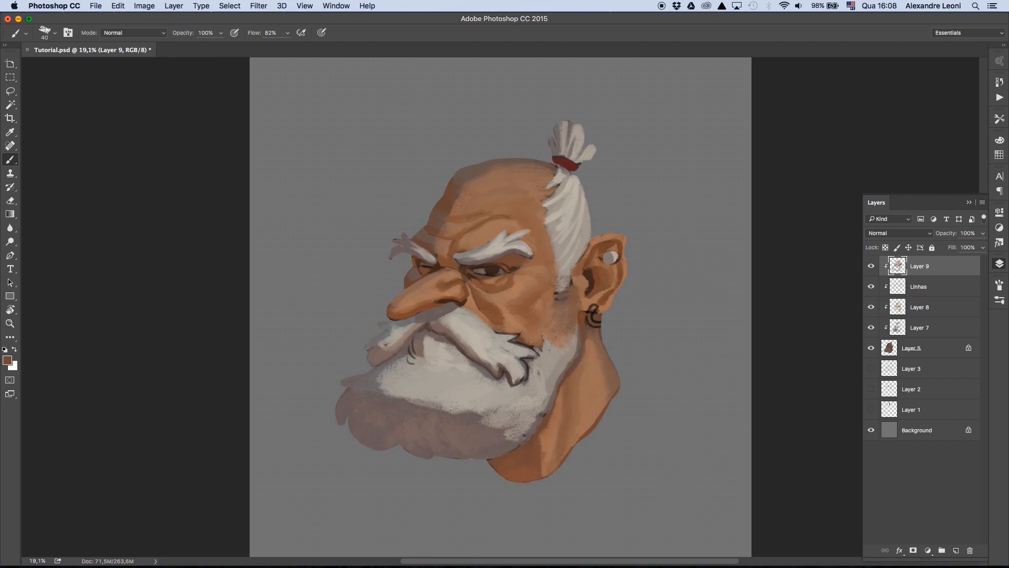
{"action": "left_click", "coordinate": [505, 269], "text": "alt"}
{"action": "key", "text": "["}
{"action": "key", "text": "["}
{"action": "left_click_drag", "start_coordinate": [508, 260], "coordinate": [481, 264]}
- Clean up the far eyebrow and the outer edges of the moustache and beard with short strokes
{"action": "left_click", "coordinate": [406, 247], "text": "alt"}
{"action": "key", "text": "]"}
{"action": "left_click_drag", "start_coordinate": [407, 237], "coordinate": [413, 244]}
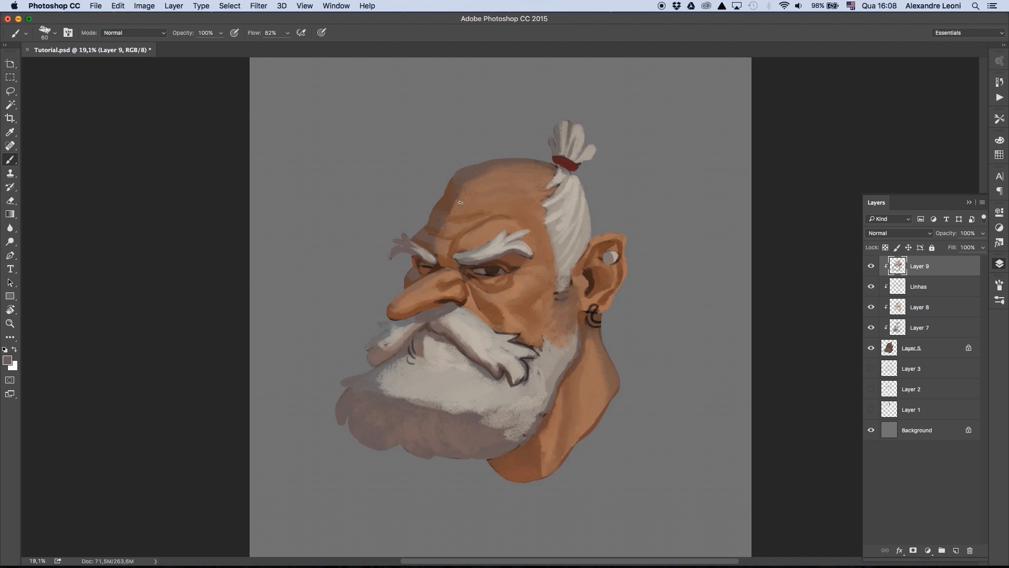
{"action": "left_click", "coordinate": [371, 333], "text": "alt"}
{"action": "left_click_drag", "start_coordinate": [380, 333], "coordinate": [367, 344]}
{"action": "left_click_drag", "start_coordinate": [364, 375], "coordinate": [346, 387]}
{"action": "left_click_drag", "start_coordinate": [437, 410], "coordinate": [450, 412]}
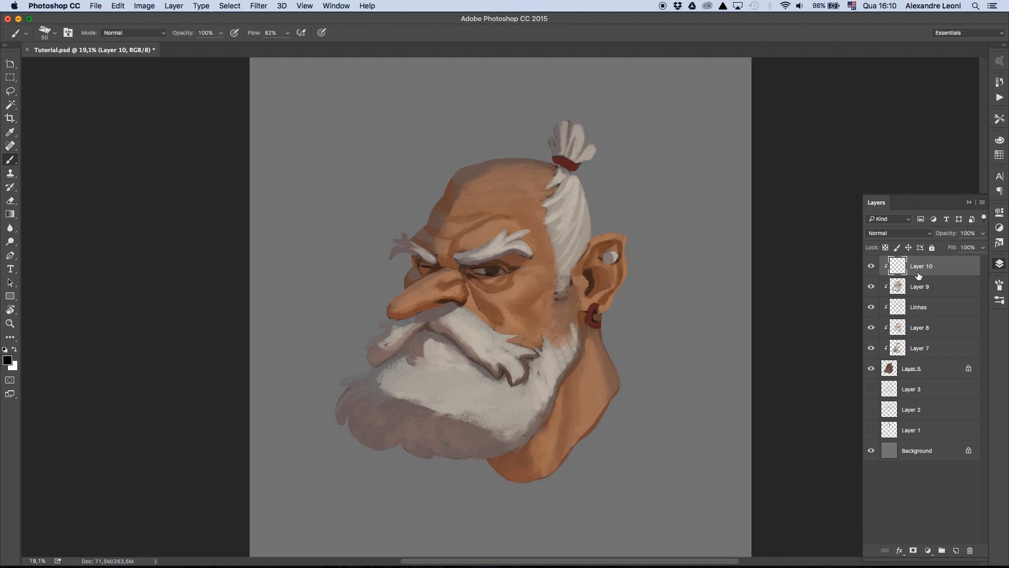
- Pick a light blue and paint a thin rim light along the forehead edge and nose bridge on Layer 10
{"action": "left_click", "coordinate": [8, 360]}
{"action": "left_click", "coordinate": [730, 201]}
{"action": "left_click_drag", "start_coordinate": [627, 157], "coordinate": [647, 145]}
{"action": "key", "text": "Return"}
{"action": "left_click_drag", "start_coordinate": [412, 239], "coordinate": [451, 181]}
{"action": "left_click_drag", "start_coordinate": [432, 217], "coordinate": [426, 230]}
{"action": "left_click_drag", "start_coordinate": [391, 303], "coordinate": [404, 291]}
{"action": "key", "text": "super+equal"}
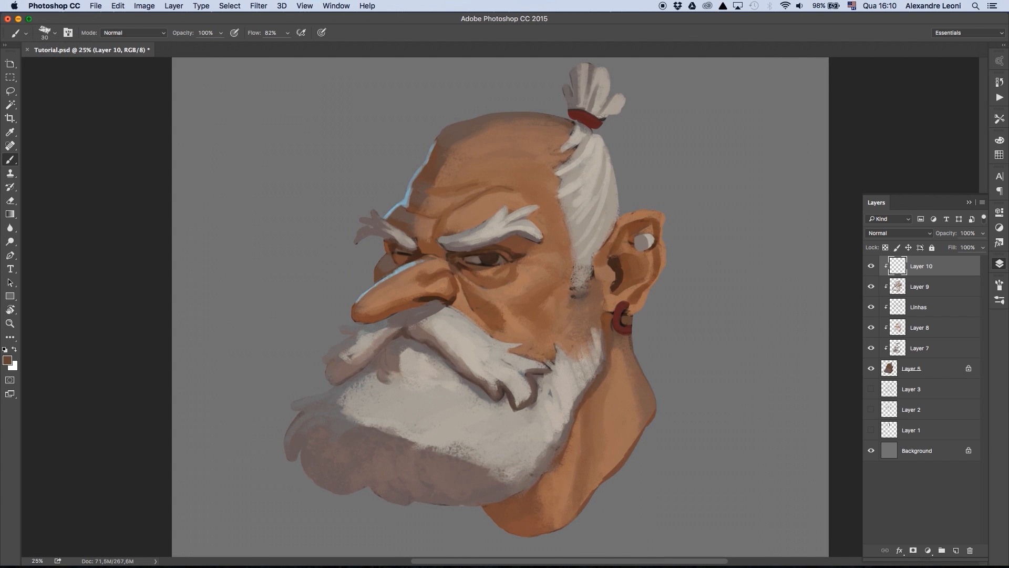
- Extend the blue rim light over the top of the skull and onto the far eyebrow tufts
{"action": "key", "text": "bracketright"}
{"action": "key", "text": "bracketright"}
{"action": "key", "text": "bracketright"}
{"action": "mouse_move", "coordinate": [415, 209]}
{"action": "left_mouse_down"}
{"action": "mouse_move", "coordinate": [448, 128]}
{"action": "mouse_move", "coordinate": [532, 113]}
{"action": "left_mouse_up"}
{"action": "left_click_drag", "start_coordinate": [351, 243], "coordinate": [379, 208]}
{"action": "key", "text": "bracketleft"}
{"action": "left_click_drag", "start_coordinate": [368, 230], "coordinate": [386, 206]}
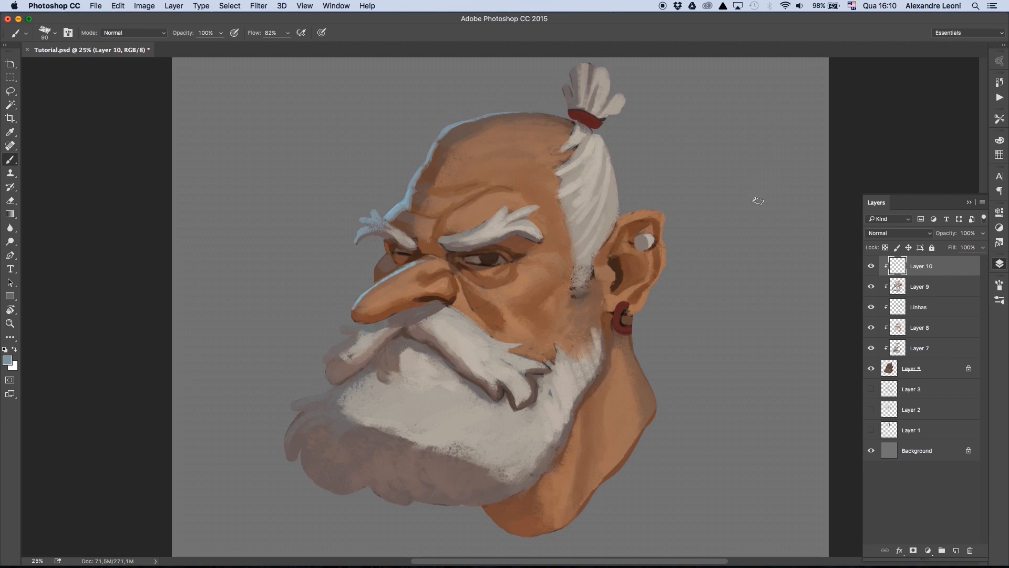
- Paint blue rim light on the far side of the moustache and on the protruding beard tufts
{"action": "left_click_drag", "start_coordinate": [341, 329], "coordinate": [362, 332]}
{"action": "mouse_move", "coordinate": [324, 363]}
{"action": "left_mouse_down"}
{"action": "mouse_move", "coordinate": [412, 308]}
{"action": "mouse_move", "coordinate": [387, 322]}
{"action": "left_mouse_up"}
{"action": "left_click", "coordinate": [411, 315], "text": "alt"}
{"action": "left_click", "coordinate": [419, 262], "text": "alt"}
{"action": "left_click_drag", "start_coordinate": [293, 406], "coordinate": [334, 388]}
{"action": "left_click_drag", "start_coordinate": [287, 453], "coordinate": [317, 407]}
{"action": "key", "text": "bracketleft"}
{"action": "left_click_drag", "start_coordinate": [289, 458], "coordinate": [321, 418]}
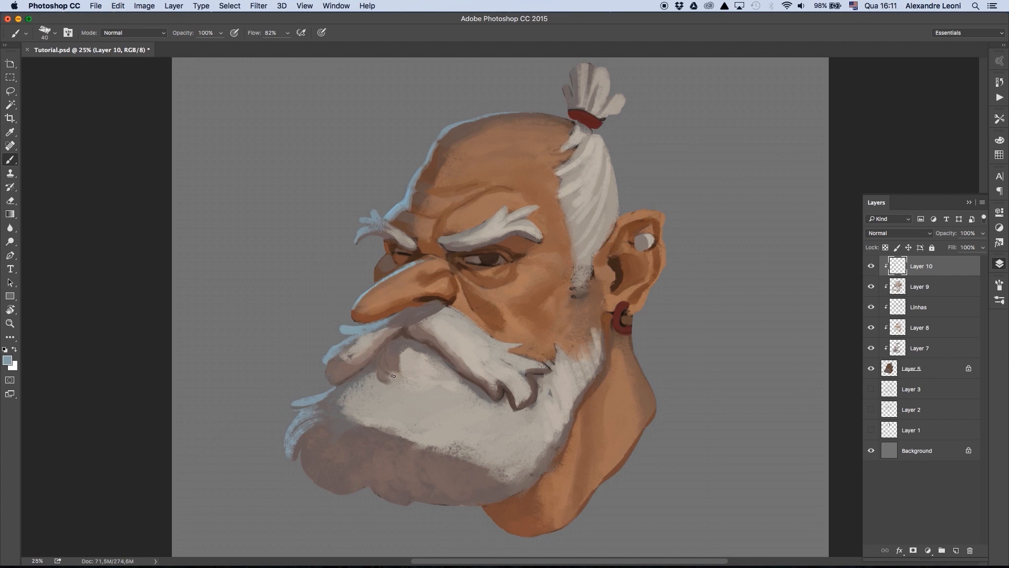
- Touch the brow crease with blue, then pick a lighter blue and brighten the moustache's far edge
{"action": "left_click_drag", "start_coordinate": [441, 220], "coordinate": [433, 241]}
{"action": "key", "text": "bracketright"}
{"action": "left_click_drag", "start_coordinate": [354, 305], "coordinate": [366, 331]}
{"action": "key", "text": "x"}
{"action": "left_click", "coordinate": [15, 349]}
{"action": "left_click", "coordinate": [7, 360]}
{"action": "left_click", "coordinate": [607, 141]}
{"action": "left_click", "coordinate": [836, 131]}
{"action": "left_click_drag", "start_coordinate": [325, 362], "coordinate": [347, 342]}
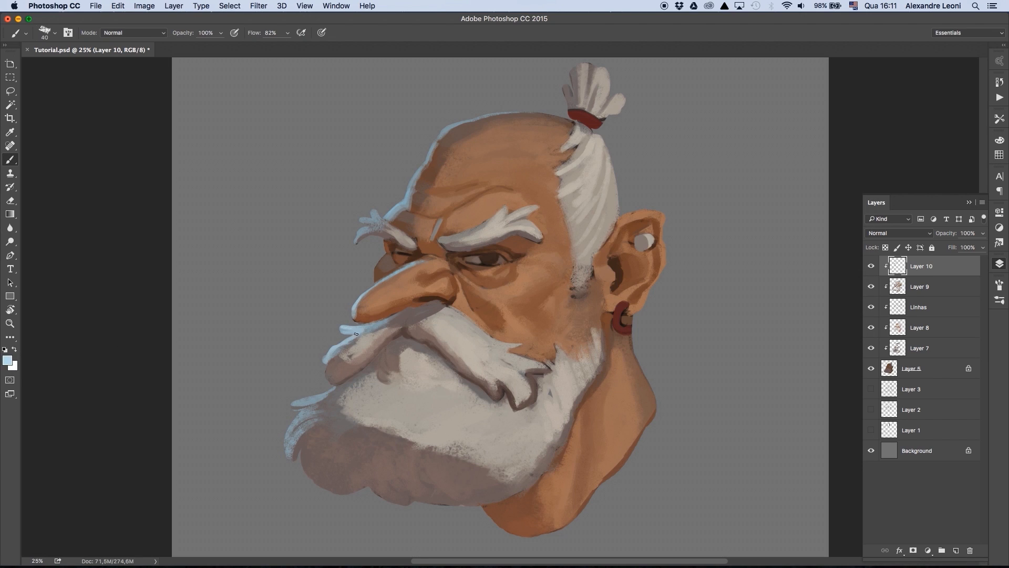
- Add lighter blue highlights to the beard tufts and the far eyebrow
{"action": "left_click_drag", "start_coordinate": [293, 405], "coordinate": [325, 395]}
{"action": "left_click_drag", "start_coordinate": [287, 449], "coordinate": [315, 410]}
{"action": "key", "text": "bracketleft"}
{"action": "left_click_drag", "start_coordinate": [373, 212], "coordinate": [377, 225]}
- Paint blue rim light along the far cheek and around the far eye
{"action": "mouse_move", "coordinate": [358, 237]}
{"action": "left_mouse_down"}
{"action": "mouse_move", "coordinate": [380, 223]}
{"action": "mouse_move", "coordinate": [375, 280]}
{"action": "left_mouse_up"}
{"action": "left_click", "coordinate": [393, 274], "text": "alt"}
{"action": "mouse_move", "coordinate": [389, 254]}
{"action": "left_mouse_down"}
{"action": "mouse_move", "coordinate": [377, 277]}
{"action": "mouse_move", "coordinate": [398, 263]}
{"action": "left_mouse_up"}
{"action": "left_click", "coordinate": [410, 259], "text": "alt"}
{"action": "left_click", "coordinate": [412, 204], "text": "alt"}
- Soften the blue rim light on the brow above the far eyebrow with a larger brush
{"action": "key", "text": "bracketright"}
{"action": "key", "text": "bracketright"}
{"action": "left_click_drag", "start_coordinate": [412, 205], "coordinate": [416, 178]}
{"action": "left_click", "coordinate": [414, 192], "text": "alt"}
{"action": "left_click_drag", "start_coordinate": [414, 193], "coordinate": [406, 211]}
{"action": "left_click", "coordinate": [378, 274], "text": "alt"}
{"action": "left_click", "coordinate": [356, 306], "text": "alt"}
{"action": "key", "text": "bracketright"}
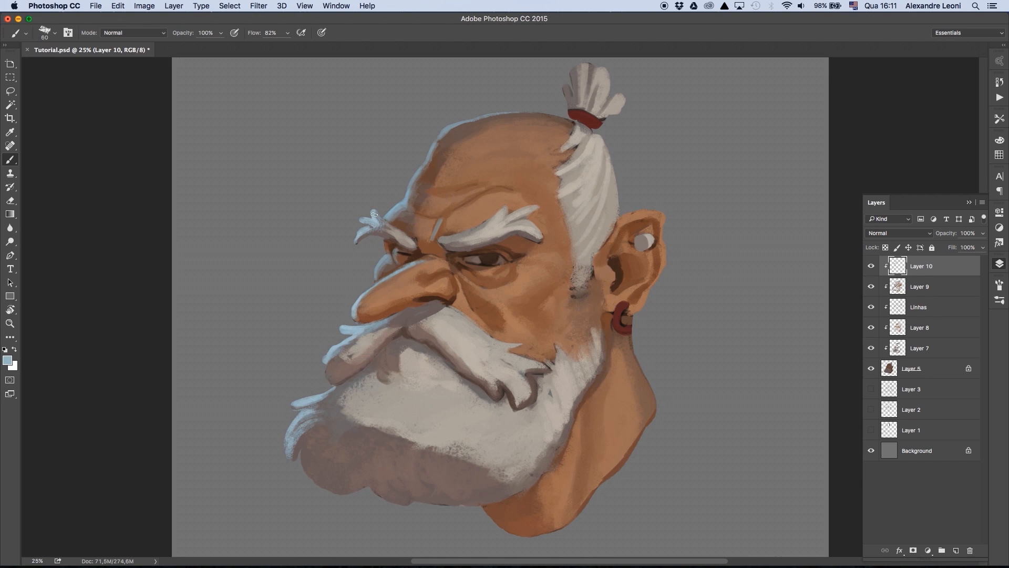
- Paint blue rim light down the topknot's outer edge and along the beard's lower contour, blending it into the beard
{"action": "key", "text": "super+minus"}
{"action": "key", "text": "bracketleft"}
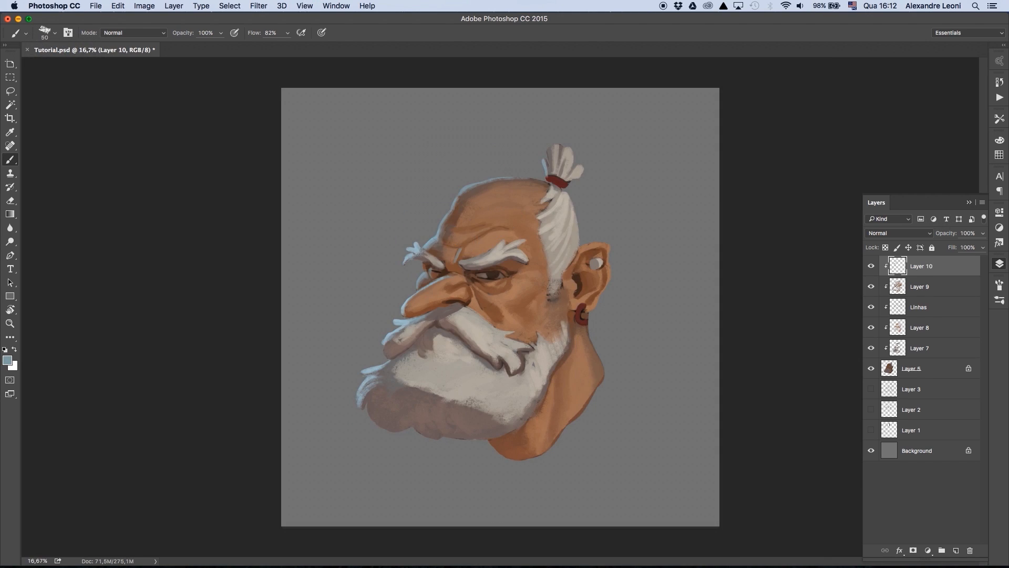
{"action": "left_click_drag", "start_coordinate": [550, 148], "coordinate": [549, 180]}
{"action": "mouse_move", "coordinate": [370, 404]}
{"action": "left_mouse_down"}
{"action": "mouse_move", "coordinate": [390, 432]}
{"action": "mouse_move", "coordinate": [387, 406]}
{"action": "mouse_move", "coordinate": [406, 434]}
{"action": "mouse_move", "coordinate": [432, 436]}
{"action": "left_mouse_up"}
{"action": "left_click", "coordinate": [390, 412], "text": "alt"}
{"action": "left_click", "coordinate": [374, 414], "text": "alt"}
{"action": "left_click", "coordinate": [428, 423], "text": "alt"}
{"action": "key", "text": "bracketright"}
{"action": "key", "text": "bracketright"}
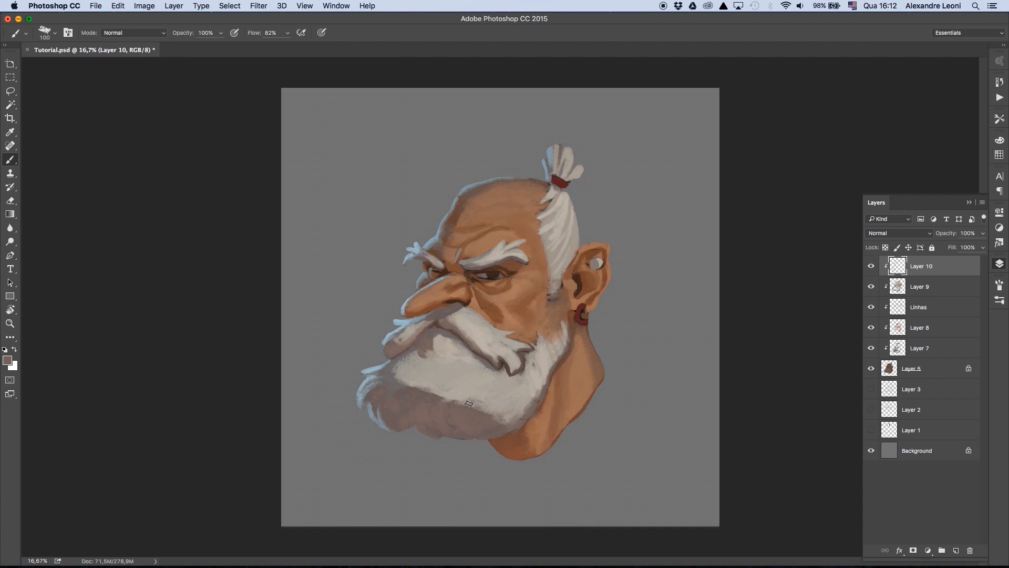
- Darken the Background layer with Hue/Saturation, setting Lightness to -20
{"action": "left_click", "coordinate": [917, 446]}
{"action": "key", "text": "super+alt+u"}
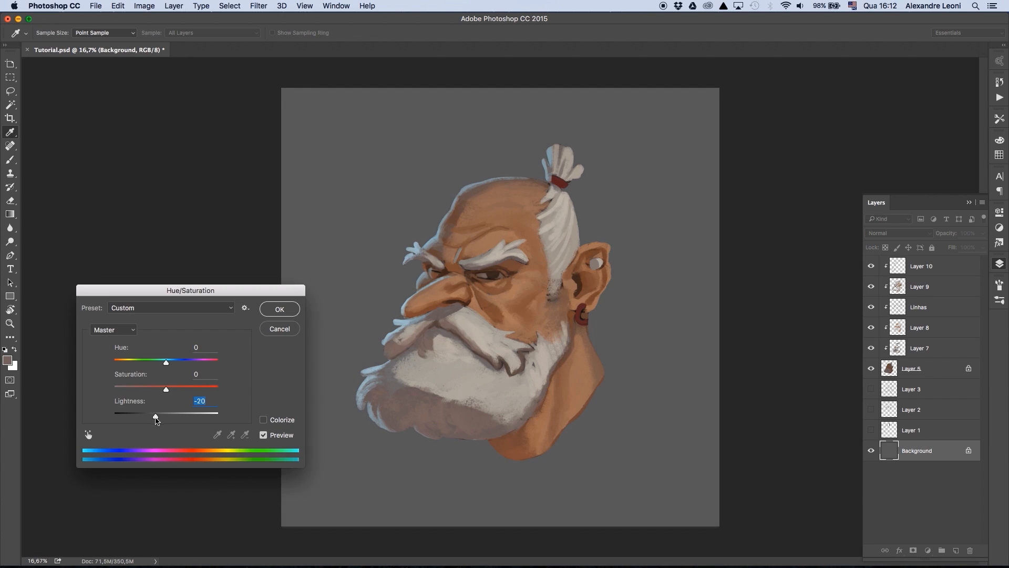
{"action": "key", "text": "Return"}
- Return to Layer 10 and refine the blue rim light on the far cheek and moustache tip with a smaller brush
{"action": "left_click", "coordinate": [915, 268]}
{"action": "key", "text": "super+equal"}
{"action": "key", "text": "bracketleft"}
{"action": "key", "text": "bracketleft"}
{"action": "key", "text": "bracketleft"}
{"action": "left_click", "coordinate": [376, 274], "text": "alt"}
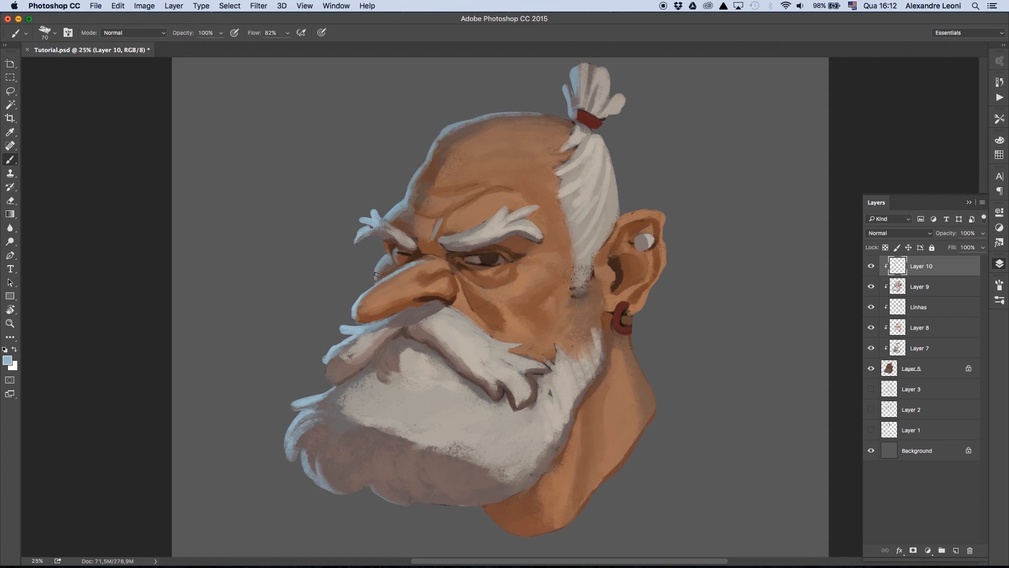
{"action": "key", "text": "bracketleft"}
{"action": "key", "text": "bracketleft"}
{"action": "left_click_drag", "start_coordinate": [389, 279], "coordinate": [372, 291]}
{"action": "left_click_drag", "start_coordinate": [326, 364], "coordinate": [336, 383]}
- Strengthen the blue rim light along the top of the skull and save the document
{"action": "left_click_drag", "start_coordinate": [437, 140], "coordinate": [526, 113]}
{"action": "key", "text": "super+minus"}
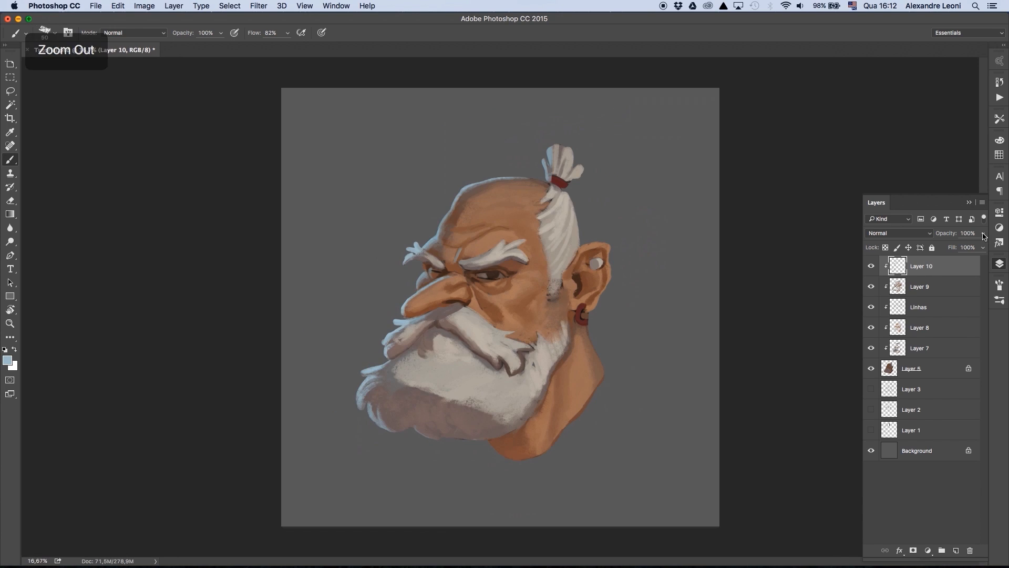
{"action": "key", "text": "super+s"}
{"action": "key", "text": "super+0"}
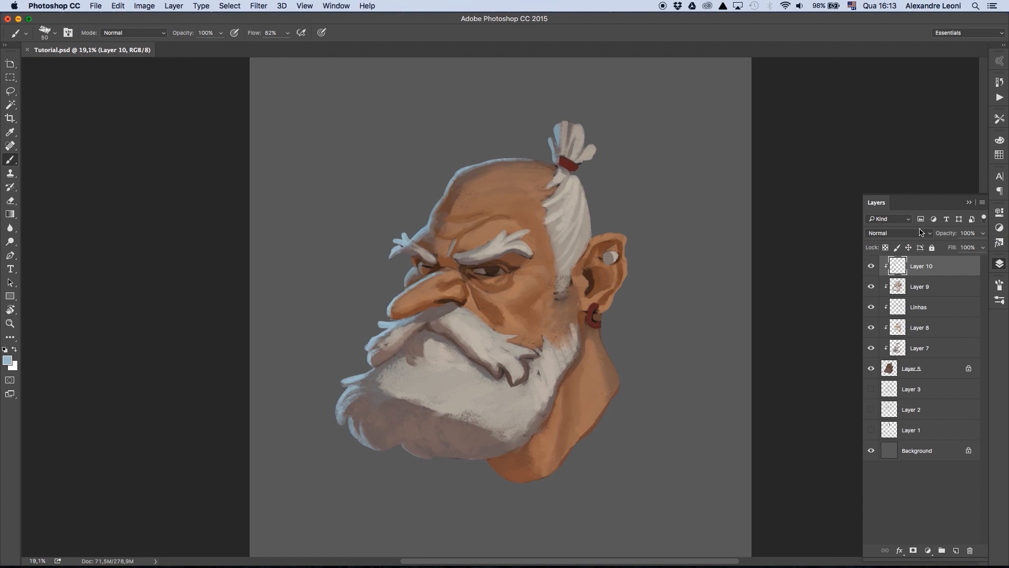
- Pick a pale peach colour and paint skin highlights on the nose and under-eye cheek on a new layer above Layer 10
{"action": "left_click", "coordinate": [441, 289], "text": "alt"}
{"action": "left_click", "coordinate": [8, 360]}
{"action": "left_click", "coordinate": [608, 156]}
{"action": "left_click", "coordinate": [732, 261]}
{"action": "left_click", "coordinate": [824, 133]}
{"action": "key", "text": "super+shift+alt+n"}
{"action": "left_click_drag", "start_coordinate": [399, 309], "coordinate": [534, 277]}
{"action": "key", "text": "]"}
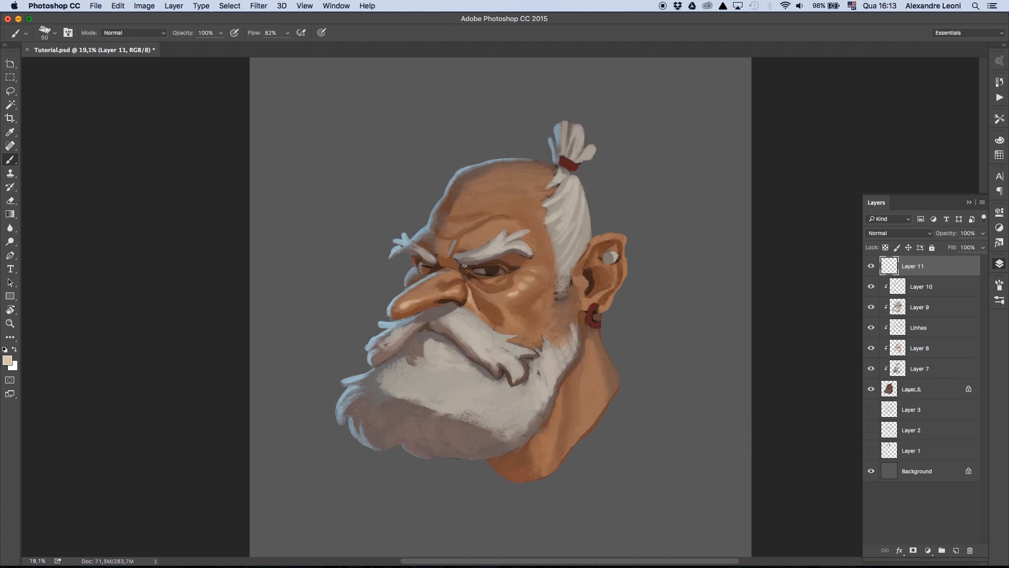
- Paint peach highlights above the near eyebrow and across the upper forehead, enlarging the brush for the broader skin areas
{"action": "left_click_drag", "start_coordinate": [483, 236], "coordinate": [515, 226]}
{"action": "key", "text": "]"}
{"action": "key", "text": "]"}
{"action": "left_click_drag", "start_coordinate": [519, 184], "coordinate": [530, 187]}
{"action": "left_click", "coordinate": [523, 189], "text": "alt"}
{"action": "key", "text": "bracketright"}
{"action": "key", "text": "bracketright"}
{"action": "key", "text": "bracketright"}
{"action": "left_click_drag", "start_coordinate": [526, 187], "coordinate": [509, 193]}
{"action": "left_click", "coordinate": [520, 229], "text": "alt"}
{"action": "left_click_drag", "start_coordinate": [519, 204], "coordinate": [513, 216]}
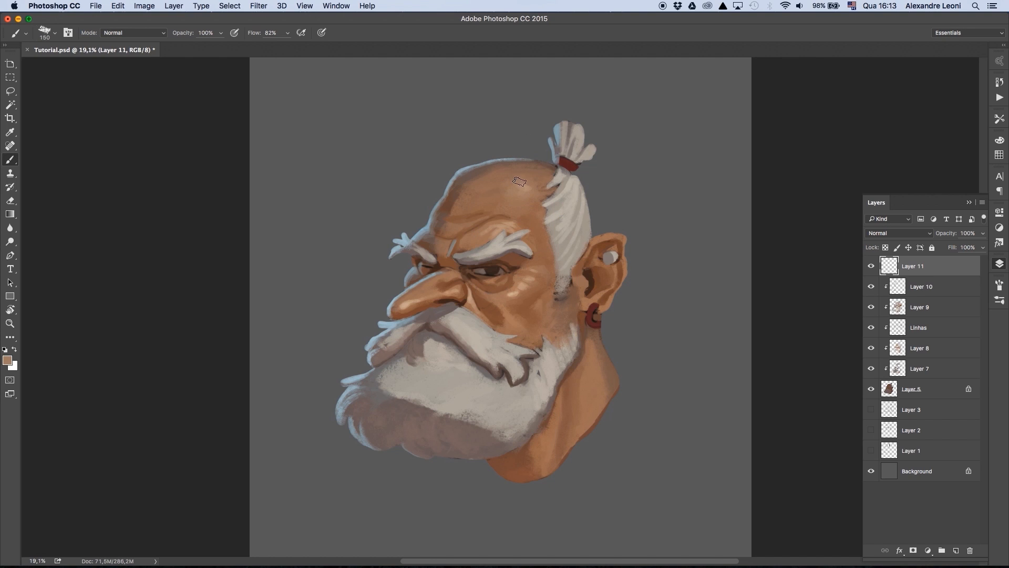
- Sample a skin tone from the nose and refine the highlights on the nose and near cheek
{"action": "left_click", "coordinate": [415, 301], "text": "alt"}
{"action": "left_click_drag", "start_coordinate": [405, 302], "coordinate": [422, 291]}
{"action": "left_click_drag", "start_coordinate": [504, 304], "coordinate": [509, 307]}
- Pick off-white #e1dad0 and paint highlights on the moustache, near eyebrow and side hair
{"action": "left_click", "coordinate": [473, 327], "text": "alt"}
{"action": "left_click", "coordinate": [8, 360]}
{"action": "left_click", "coordinate": [595, 155]}
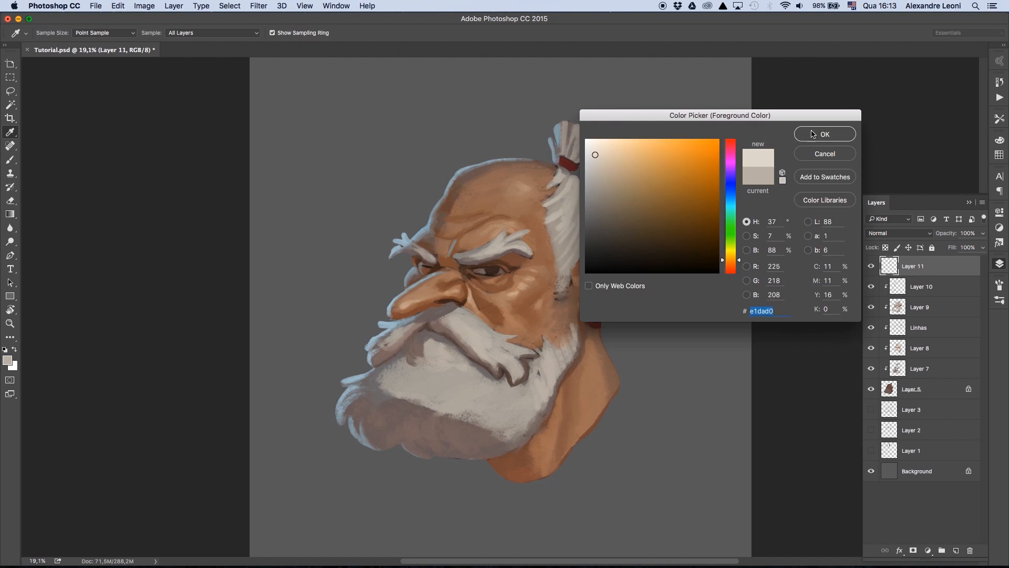
{"action": "left_click", "coordinate": [813, 135]}
{"action": "left_click_drag", "start_coordinate": [472, 343], "coordinate": [515, 377]}
{"action": "mouse_move", "coordinate": [465, 335]}
{"action": "left_mouse_down"}
{"action": "mouse_move", "coordinate": [497, 357]}
{"action": "mouse_move", "coordinate": [489, 352]}
{"action": "left_mouse_up"}
{"action": "left_click_drag", "start_coordinate": [470, 327], "coordinate": [489, 345]}
{"action": "left_click_drag", "start_coordinate": [485, 254], "coordinate": [514, 238]}
{"action": "mouse_move", "coordinate": [503, 242]}
{"action": "left_mouse_down"}
{"action": "mouse_move", "coordinate": [527, 252]}
{"action": "mouse_move", "coordinate": [488, 245]}
{"action": "mouse_move", "coordinate": [568, 185]}
{"action": "mouse_move", "coordinate": [555, 229]}
{"action": "left_mouse_up"}
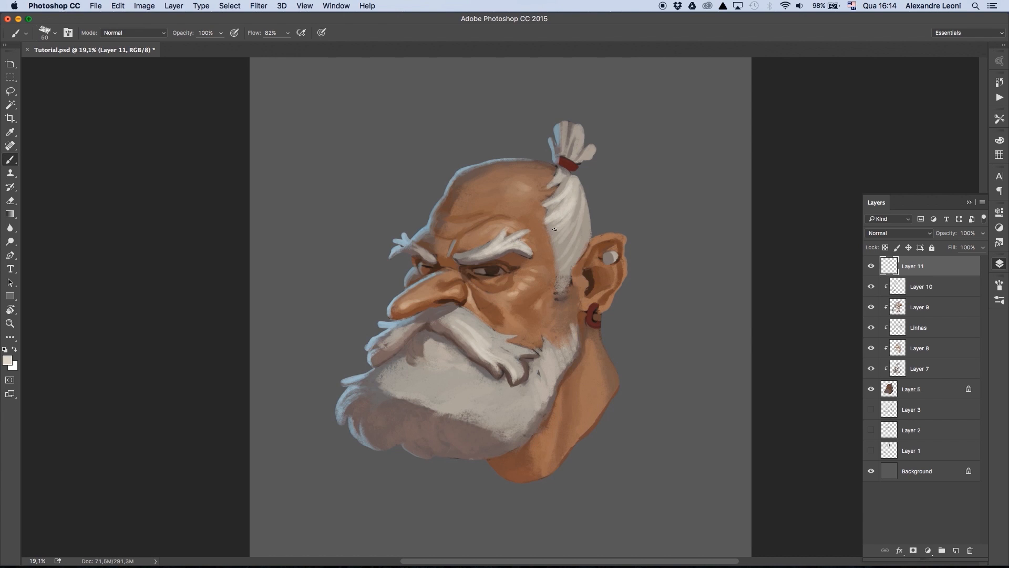
- Clip Layer 11 to the layers below and add light strokes to the tied-back hair
{"action": "key", "text": "super+alt+g"}
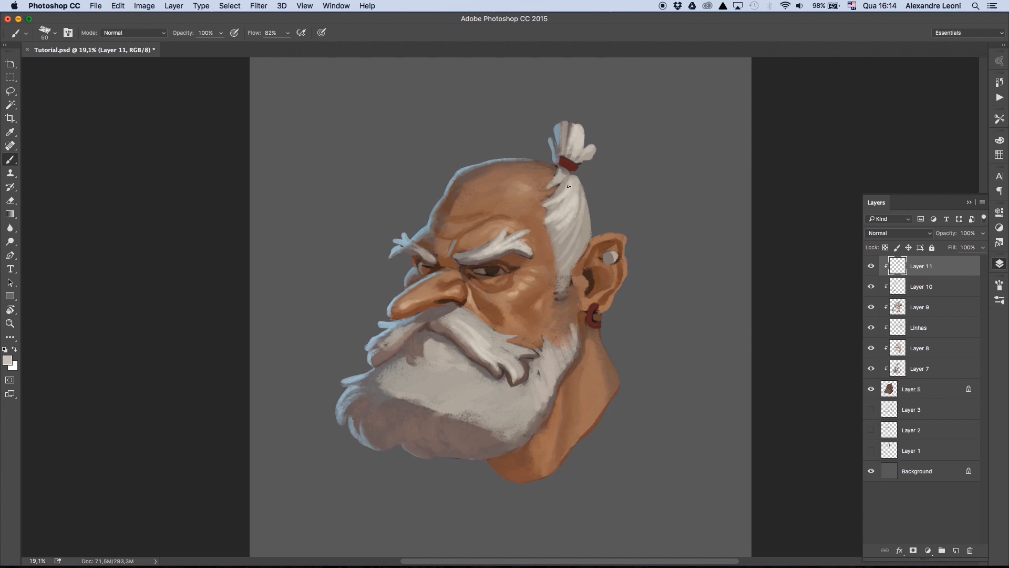
{"action": "left_click", "coordinate": [569, 220], "text": "alt"}
{"action": "mouse_move", "coordinate": [567, 189]}
{"action": "left_mouse_down"}
{"action": "mouse_move", "coordinate": [554, 225]}
{"action": "mouse_move", "coordinate": [567, 243]}
{"action": "left_mouse_up"}
{"action": "left_click", "coordinate": [570, 221], "text": "alt"}
- Enlarge the brush and paint light strokes over the upper beard beneath the moustache
{"action": "key", "text": "bracketright"}
{"action": "key", "text": "bracketright"}
{"action": "key", "text": "bracketright"}
{"action": "key", "text": "bracketright"}
{"action": "left_click_drag", "start_coordinate": [437, 392], "coordinate": [438, 406]}
{"action": "mouse_move", "coordinate": [434, 346]}
{"action": "left_mouse_down"}
{"action": "mouse_move", "coordinate": [429, 404]}
{"action": "mouse_move", "coordinate": [484, 419]}
{"action": "mouse_move", "coordinate": [526, 403]}
{"action": "left_mouse_up"}
{"action": "left_click", "coordinate": [336, 6]}
{"action": "left_click", "coordinate": [361, 278]}
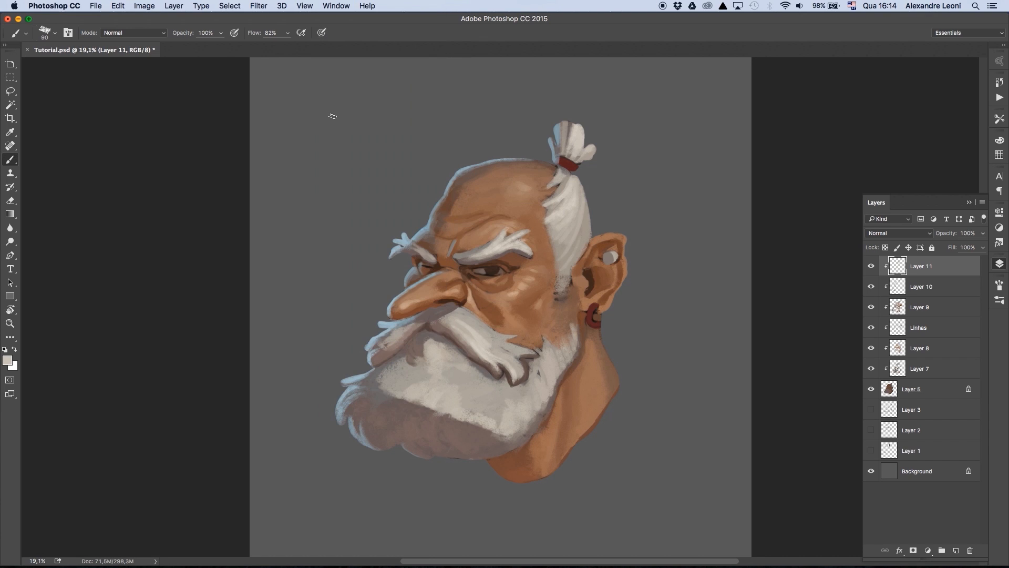
- Rework the upper beard and its shadow edge with light and shadow tones sampled from the beard
{"action": "left_click", "coordinate": [415, 383], "text": "alt"}
{"action": "left_click", "coordinate": [378, 380], "text": "alt"}
{"action": "mouse_move", "coordinate": [406, 390]}
{"action": "left_mouse_down"}
{"action": "mouse_move", "coordinate": [372, 386]}
{"action": "mouse_move", "coordinate": [410, 361]}
{"action": "left_mouse_up"}
{"action": "left_click", "coordinate": [432, 398], "text": "alt"}
{"action": "left_click", "coordinate": [409, 404], "text": "alt"}
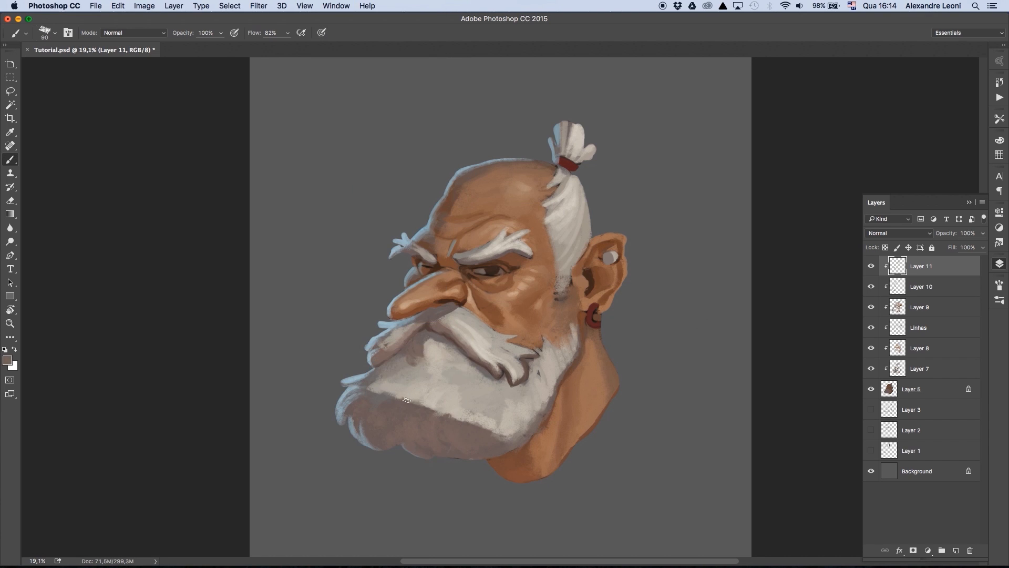
{"action": "left_click", "coordinate": [413, 394], "text": "alt"}
{"action": "left_click_drag", "start_coordinate": [404, 400], "coordinate": [441, 412]}
{"action": "left_click_drag", "start_coordinate": [391, 397], "coordinate": [370, 390]}
- Refine the boundary between the beard's lit area and its shadow with a smaller brush
{"action": "key", "text": "bracketleft"}
{"action": "key", "text": "bracketleft"}
{"action": "key", "text": "bracketleft"}
{"action": "left_click", "coordinate": [401, 404], "text": "alt"}
{"action": "mouse_move", "coordinate": [479, 425]}
{"action": "left_mouse_down"}
{"action": "mouse_move", "coordinate": [491, 432]}
{"action": "mouse_move", "coordinate": [532, 416]}
{"action": "mouse_move", "coordinate": [492, 419]}
{"action": "left_mouse_up"}
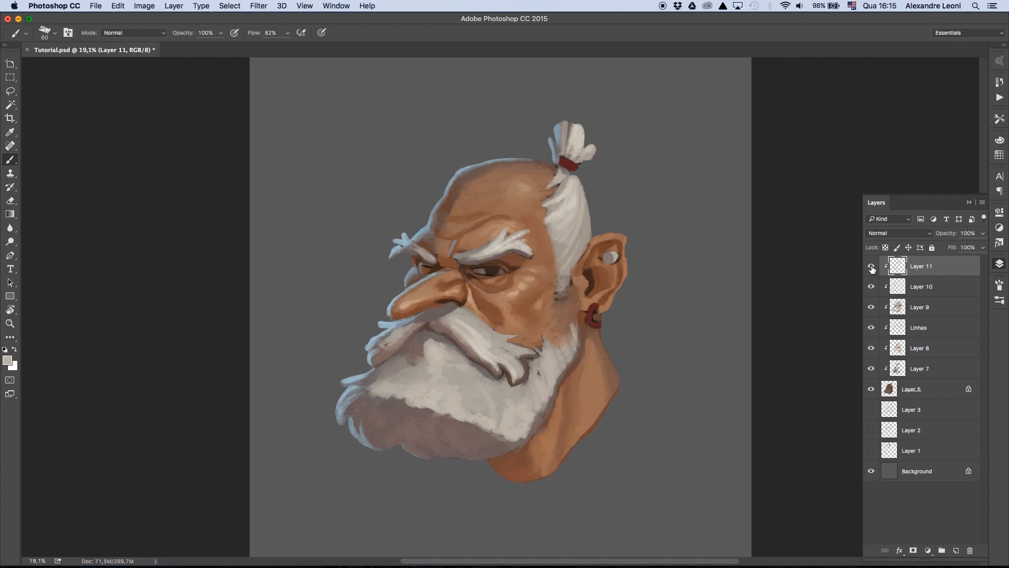
- Set the foreground colour to a muted grey-blue, #9fb8b7
{"action": "left_click", "coordinate": [411, 303], "text": "alt"}
{"action": "left_click", "coordinate": [7, 360]}
{"action": "left_click", "coordinate": [604, 176]}
{"action": "left_click", "coordinate": [730, 208]}
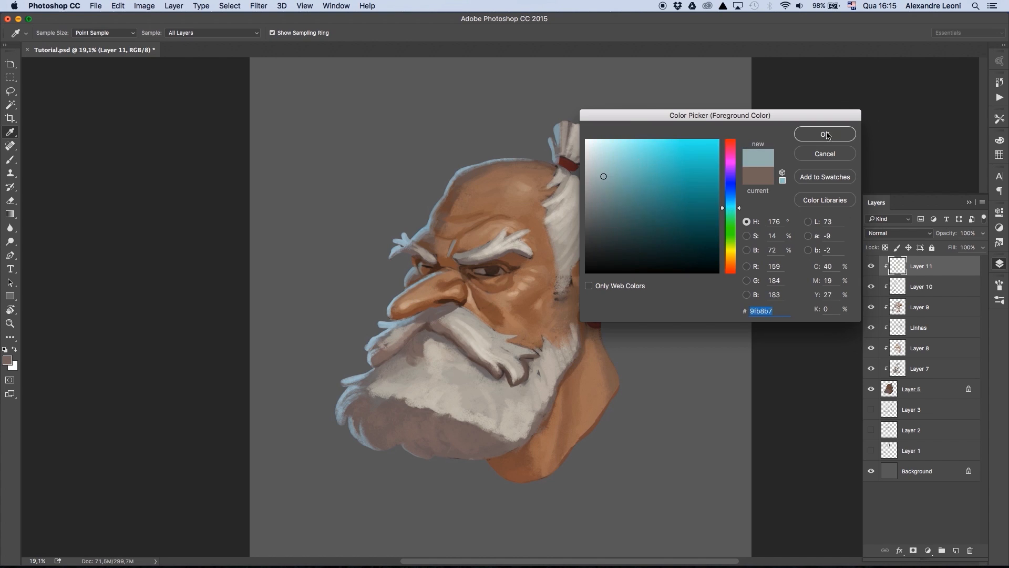
{"action": "left_click", "coordinate": [826, 135]}
- Sample a peach tone above the near eyebrow and paint highlights on the ear's outer rim and inner folds
{"action": "left_click", "coordinate": [519, 230], "text": "alt"}
{"action": "key", "text": "bracketright"}
{"action": "key", "text": "bracketright"}
{"action": "key", "text": "bracketright"}
{"action": "key", "text": "bracketright"}
{"action": "key", "text": "bracketright"}
{"action": "key", "text": "bracketright"}
{"action": "left_click_drag", "start_coordinate": [598, 241], "coordinate": [585, 258]}
{"action": "left_click_drag", "start_coordinate": [608, 238], "coordinate": [596, 244]}
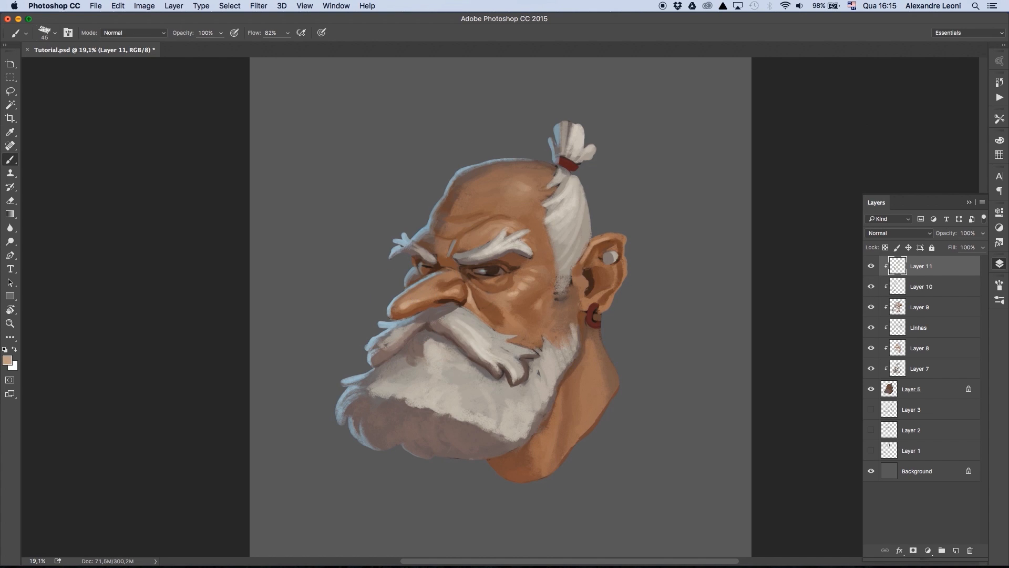
{"action": "left_click_drag", "start_coordinate": [582, 279], "coordinate": [584, 291]}
{"action": "left_click_drag", "start_coordinate": [586, 299], "coordinate": [603, 294]}
{"action": "left_click_drag", "start_coordinate": [594, 264], "coordinate": [603, 259]}
- Pick a redder skin tone, enlarge the brush and tint the nose
{"action": "left_click", "coordinate": [8, 361]}
{"action": "left_click", "coordinate": [635, 182]}
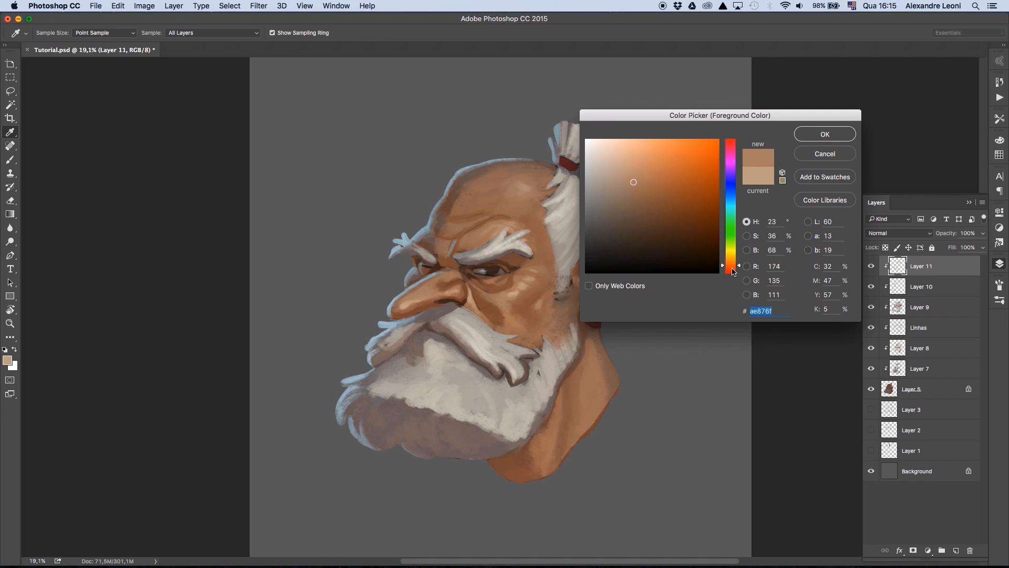
{"action": "left_click", "coordinate": [730, 269]}
{"action": "left_click", "coordinate": [637, 189]}
{"action": "left_click", "coordinate": [825, 134]}
{"action": "key", "text": "bracketright"}
{"action": "key", "text": "bracketright"}
{"action": "key", "text": "bracketright"}
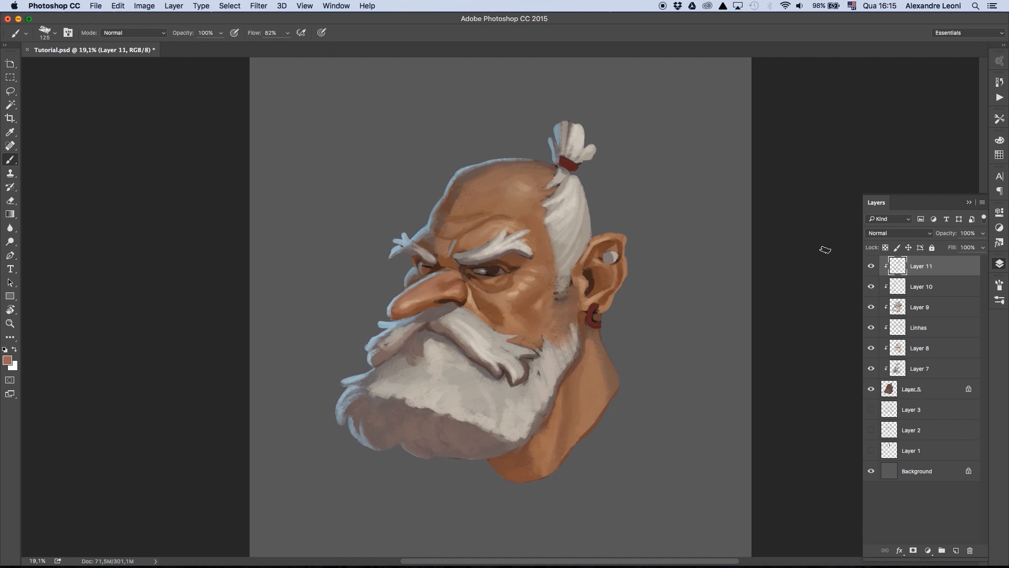
- Sample a reddish brown from the nose and paint it over the near cheek below the eye
{"action": "key", "text": "super+plus"}
{"action": "left_click", "coordinate": [8, 360]}
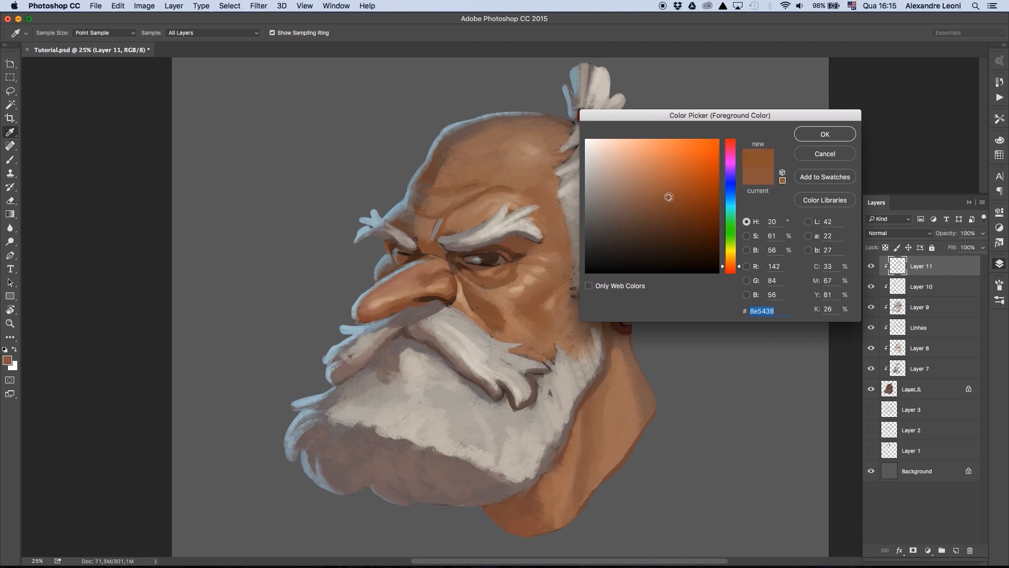
{"action": "left_click", "coordinate": [398, 303]}
{"action": "key", "text": "Return"}
{"action": "key", "text": "bracketleft"}
{"action": "key", "text": "bracketleft"}
{"action": "key", "text": "bracketright"}
{"action": "key", "text": "bracketright"}
{"action": "mouse_move", "coordinate": [481, 296]}
{"action": "left_mouse_down"}
{"action": "mouse_move", "coordinate": [495, 312]}
{"action": "mouse_move", "coordinate": [521, 309]}
{"action": "mouse_move", "coordinate": [532, 285]}
{"action": "left_mouse_up"}
- Sample the cheek tone and shift its hue to a pinker red for the skin
{"action": "left_click", "coordinate": [10, 359]}
{"action": "left_click", "coordinate": [518, 288]}
{"action": "left_click", "coordinate": [737, 267]}
{"action": "key", "text": "Return"}
- Pick a duller brown skin tone and shade the neck beside the beard
{"action": "left_click", "coordinate": [8, 360]}
{"action": "left_click", "coordinate": [569, 318]}
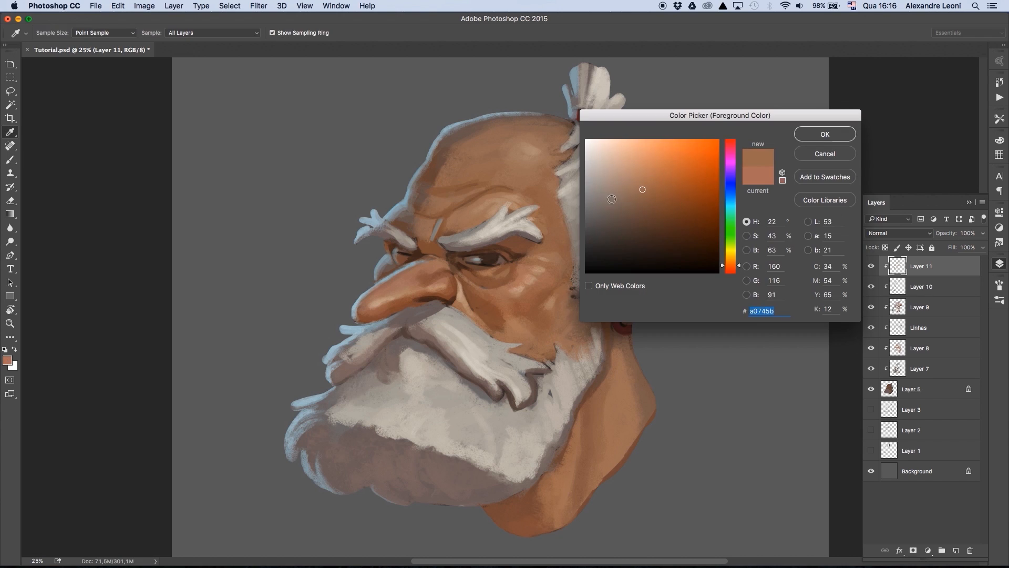
{"action": "left_click", "coordinate": [613, 198]}
{"action": "key", "text": "Return"}
{"action": "key", "text": "bracketright"}
{"action": "key", "text": "bracketright"}
{"action": "key", "text": "bracketright"}
{"action": "key", "text": "bracketleft"}
{"action": "key", "text": "bracketleft"}
{"action": "left_click_drag", "start_coordinate": [585, 404], "coordinate": [589, 390]}
- Pick greyish brown #78635a and muted yellow #998555 for the skin, tinting the forehead with the yellow
{"action": "left_click", "coordinate": [7, 360]}
{"action": "left_click", "coordinate": [618, 210]}
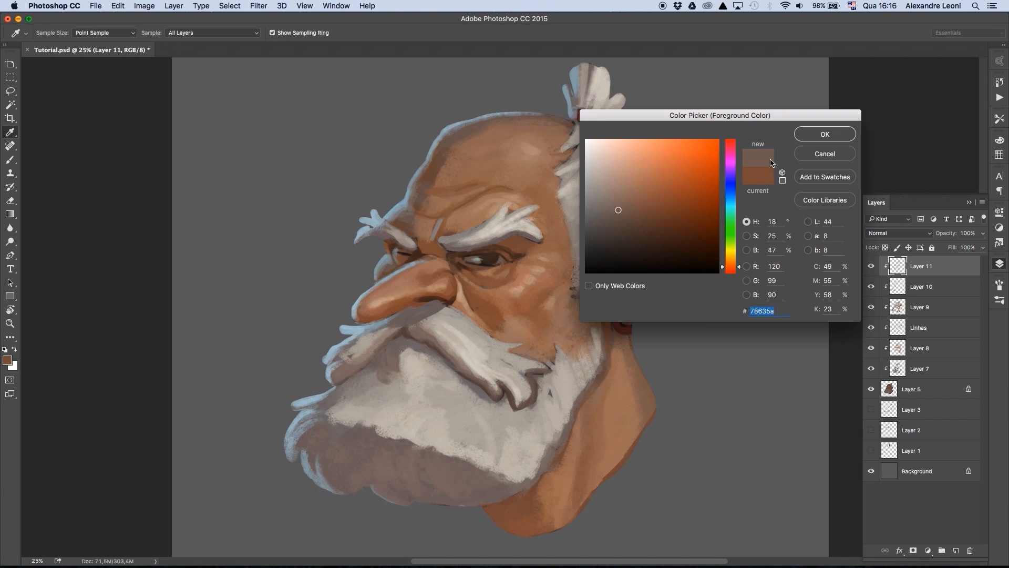
{"action": "left_click", "coordinate": [824, 133]}
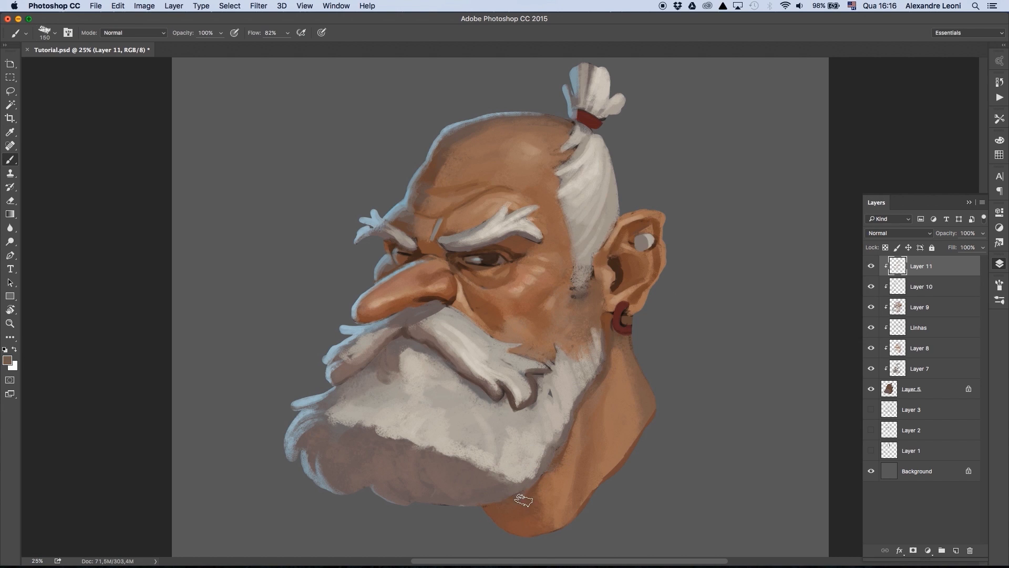
{"action": "left_click", "coordinate": [8, 360]}
{"action": "left_click", "coordinate": [642, 193]}
{"action": "left_click", "coordinate": [824, 133]}
- Pick a darker muted brown, and sample the inner ear's brown and make it more saturated
{"action": "left_click", "coordinate": [7, 360]}
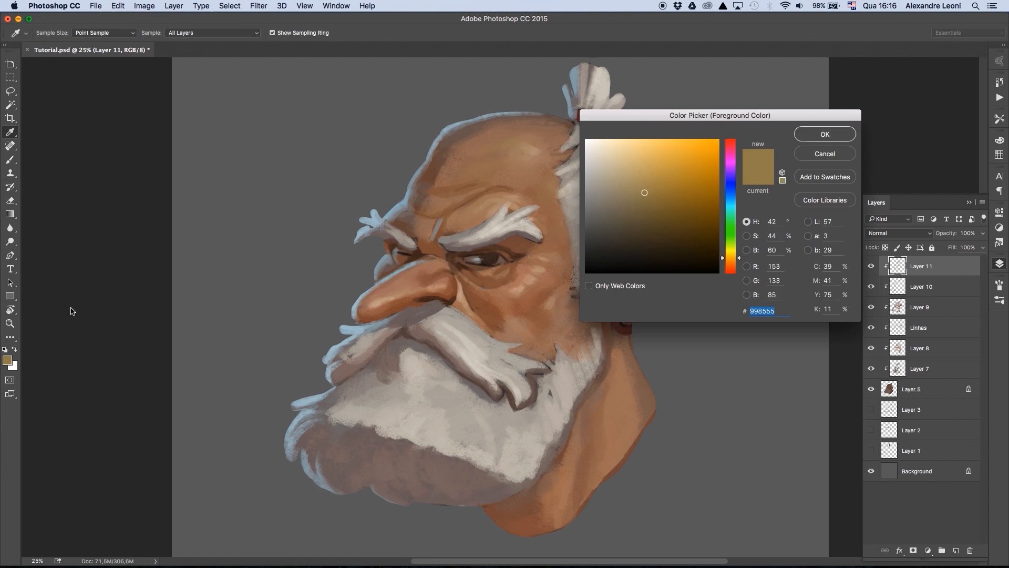
{"action": "left_click", "coordinate": [630, 210]}
{"action": "left_click", "coordinate": [825, 132]}
{"action": "key", "text": "bracketright"}
{"action": "key", "text": "bracketleft"}
{"action": "key", "text": "bracketleft"}
{"action": "left_click", "coordinate": [631, 276], "text": "alt"}
{"action": "left_click", "coordinate": [7, 360]}
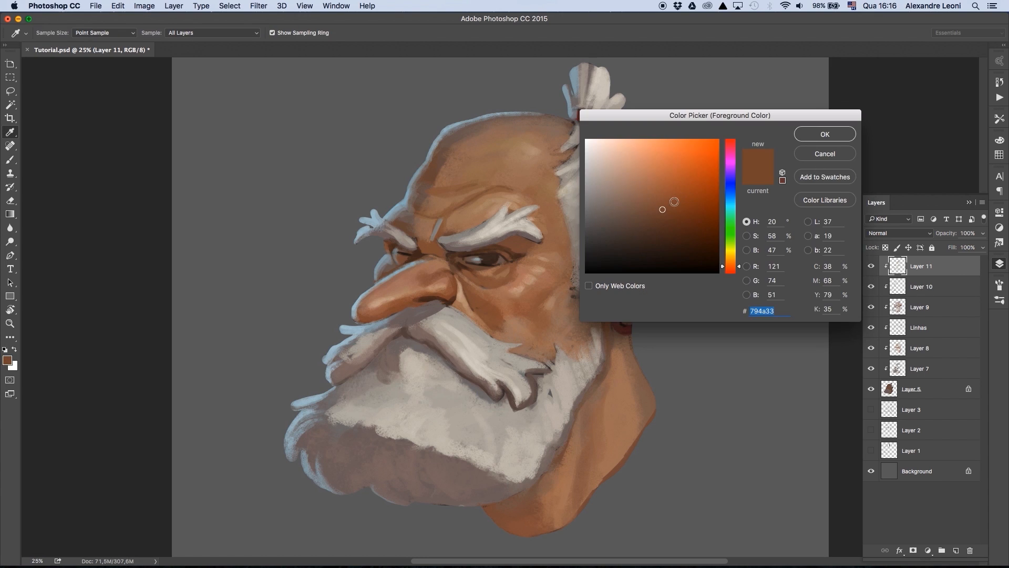
{"action": "left_click", "coordinate": [674, 202]}
{"action": "left_click", "coordinate": [824, 133]}
- Add a new layer clipped above Layer 11 and pick a saturated orange
{"action": "left_click", "coordinate": [956, 550]}
{"action": "left_click", "coordinate": [921, 276], "text": "alt"}
{"action": "left_click", "coordinate": [7, 360]}
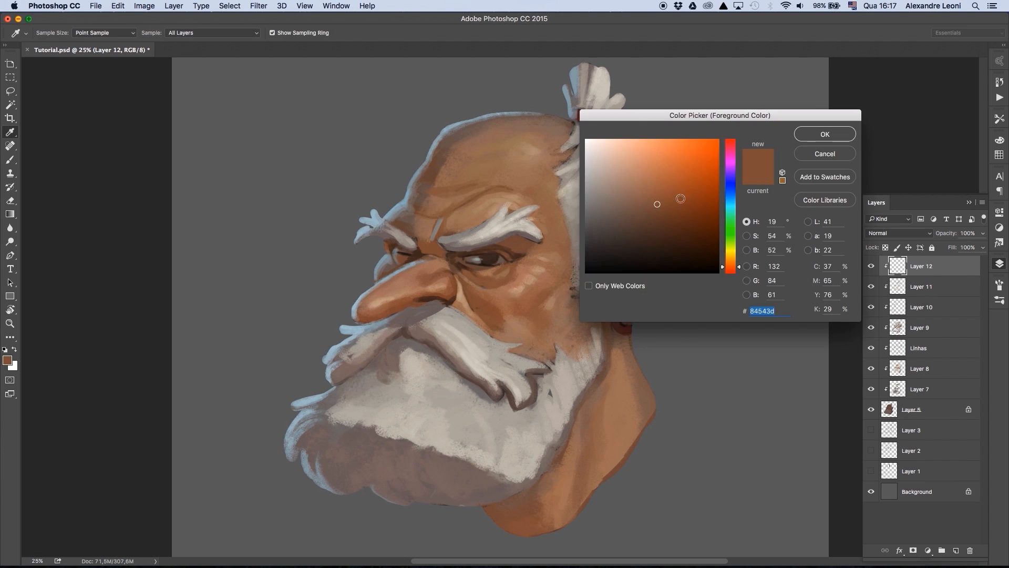
{"action": "left_click_drag", "start_coordinate": [721, 115], "coordinate": [823, 101]}
{"action": "left_click", "coordinate": [764, 196]}
{"action": "left_click", "coordinate": [805, 133]}
{"action": "left_click", "coordinate": [928, 120]}
- Paint saturated orange into the inner folds and upper hollow of the ear, adjusting the brush size
{"action": "key", "text": "bracketleft"}
{"action": "key", "text": "bracketleft"}
{"action": "key", "text": "bracketleft"}
{"action": "key", "text": "bracketleft"}
{"action": "mouse_move", "coordinate": [623, 255]}
{"action": "left_mouse_down"}
{"action": "mouse_move", "coordinate": [633, 275]}
{"action": "mouse_move", "coordinate": [632, 231]}
{"action": "mouse_move", "coordinate": [643, 223]}
{"action": "mouse_move", "coordinate": [653, 265]}
{"action": "left_mouse_up"}
{"action": "key", "text": "bracketleft"}
{"action": "key", "text": "bracketright"}
{"action": "key", "text": "bracketright"}
{"action": "mouse_move", "coordinate": [647, 222]}
{"action": "left_mouse_down"}
{"action": "mouse_move", "coordinate": [631, 249]}
{"action": "mouse_move", "coordinate": [646, 226]}
{"action": "left_mouse_up"}
{"action": "left_click", "coordinate": [620, 245], "text": "alt"}
{"action": "left_click", "coordinate": [630, 240], "text": "alt"}
{"action": "left_click", "coordinate": [629, 272], "text": "alt"}
{"action": "left_click_drag", "start_coordinate": [616, 257], "coordinate": [623, 273]}
{"action": "left_click", "coordinate": [632, 232], "text": "alt"}
- Paint orange onto the tip of the nose with a smaller brush
{"action": "key", "text": "bracketleft"}
{"action": "key", "text": "bracketleft"}
{"action": "key", "text": "bracketleft"}
{"action": "key", "text": "bracketleft"}
{"action": "left_click_drag", "start_coordinate": [386, 285], "coordinate": [364, 305]}
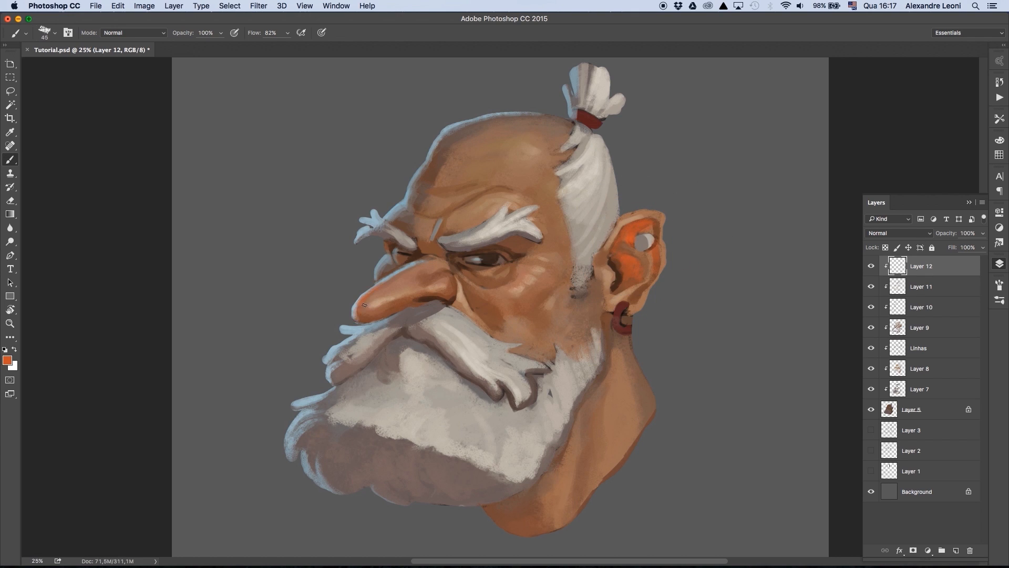
{"action": "key", "text": "super+minus"}
{"action": "key", "text": "super+plus"}
- Add a new layer clipped above Layer 12 and pick a dark blue
{"action": "left_click", "coordinate": [956, 551]}
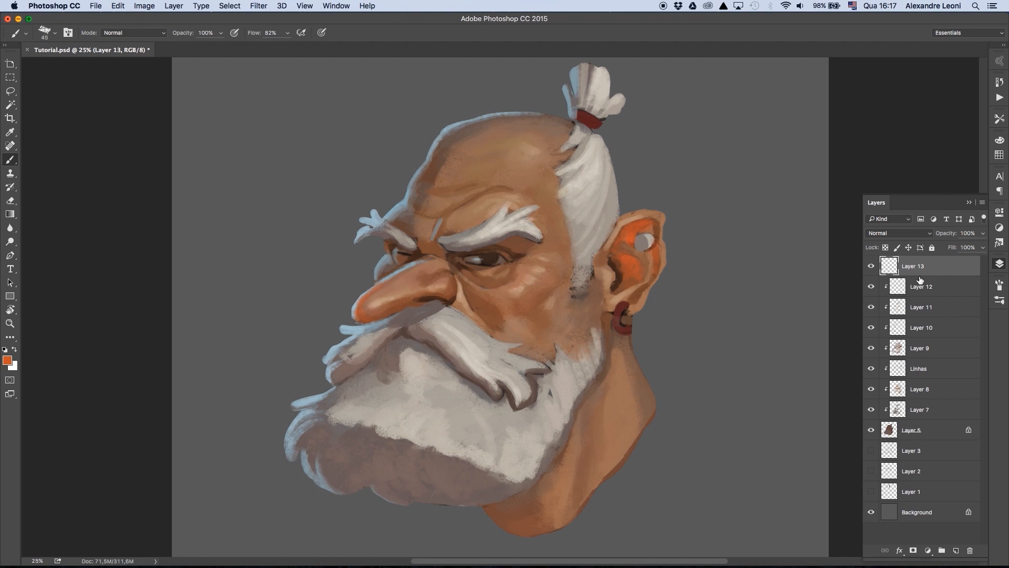
{"action": "left_click", "coordinate": [920, 277], "text": "alt"}
{"action": "key", "text": "super+0"}
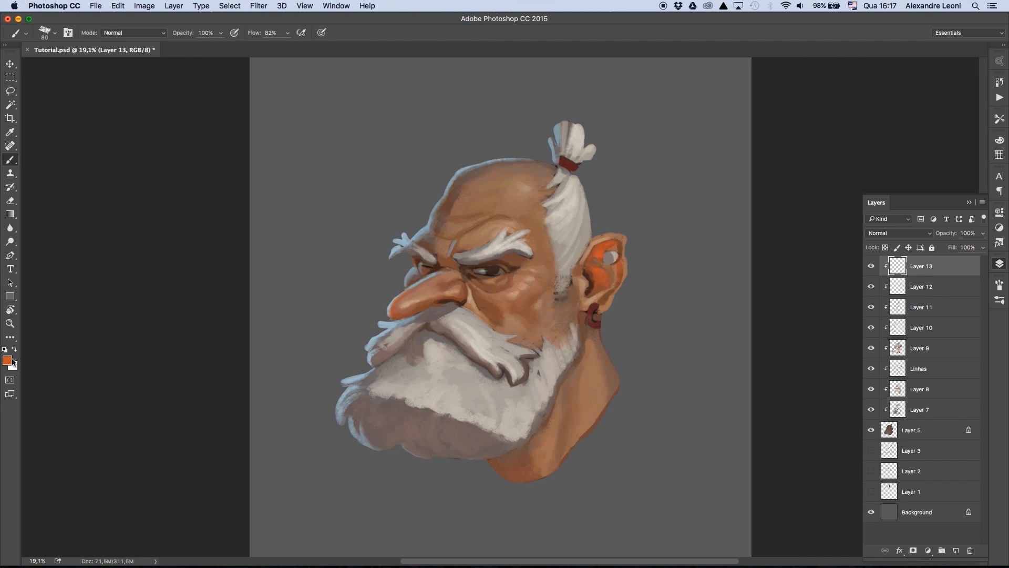
{"action": "left_click", "coordinate": [9, 361]}
{"action": "left_click", "coordinate": [836, 171]}
{"action": "left_click", "coordinate": [758, 159]}
{"action": "left_click_drag", "start_coordinate": [758, 160], "coordinate": [758, 190]}
{"action": "left_click", "coordinate": [920, 121]}
{"action": "left_click", "coordinate": [899, 232]}
{"action": "left_click", "coordinate": [886, 233]}
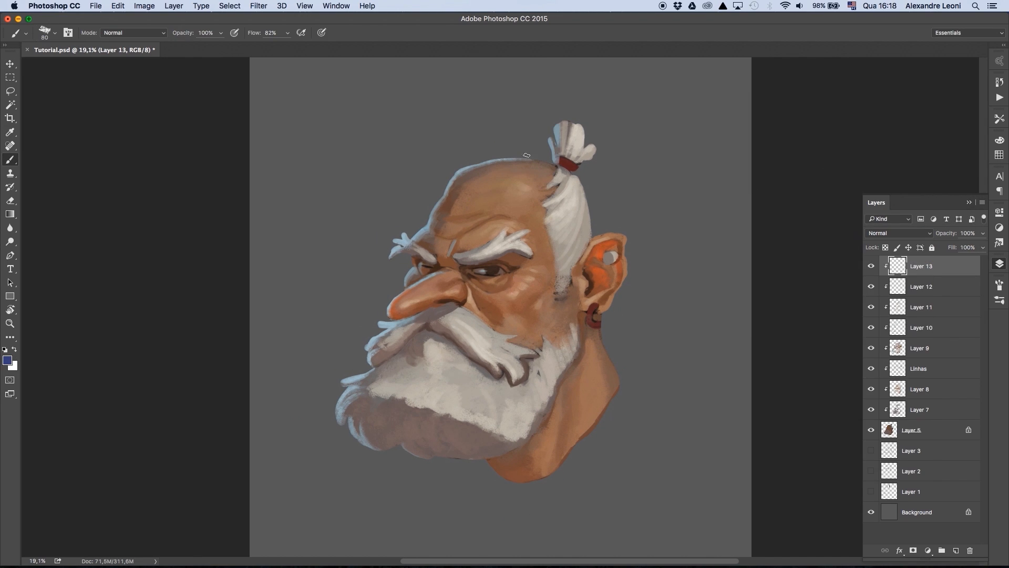
- Paint a dark blue block on the forehead and stripes below the eyes, and set Layer 13 to Multiply
{"action": "key", "text": "]"}
{"action": "mouse_move", "coordinate": [457, 210]}
{"action": "left_mouse_down"}
{"action": "mouse_move", "coordinate": [453, 239]}
{"action": "mouse_move", "coordinate": [460, 199]}
{"action": "mouse_move", "coordinate": [448, 227]}
{"action": "mouse_move", "coordinate": [468, 202]}
{"action": "left_mouse_up"}
{"action": "left_click_drag", "start_coordinate": [487, 279], "coordinate": [494, 318]}
{"action": "left_click", "coordinate": [901, 233]}
{"action": "left_click", "coordinate": [903, 258]}
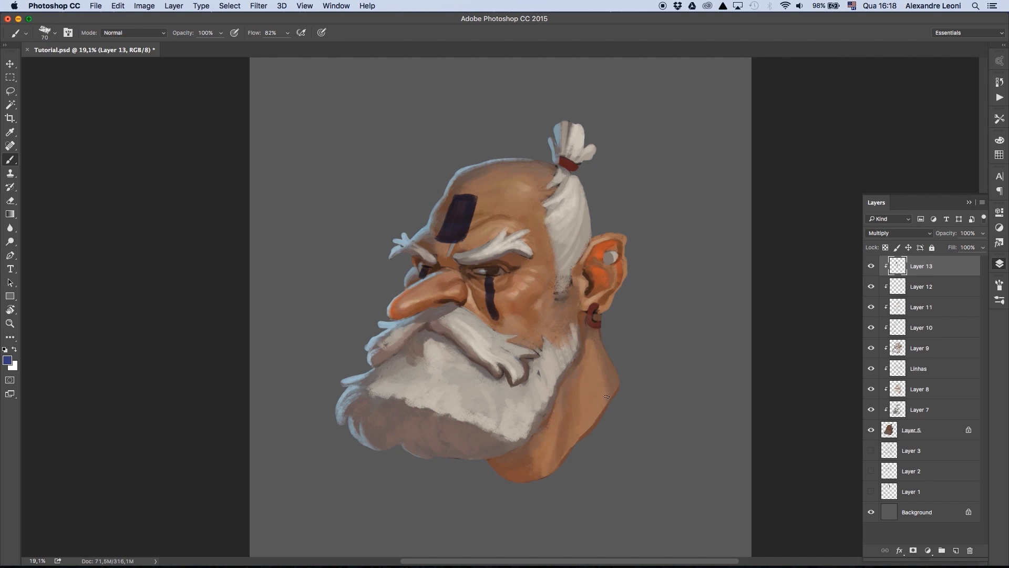
- Set Layer 13's underlying-layer Blend If highlight range to 113 / 171 so the skin shows through the blue paint
{"action": "left_click", "coordinate": [899, 550]}
{"action": "left_click", "coordinate": [917, 452]}
{"action": "left_click_drag", "start_coordinate": [835, 282], "coordinate": [792, 284]}
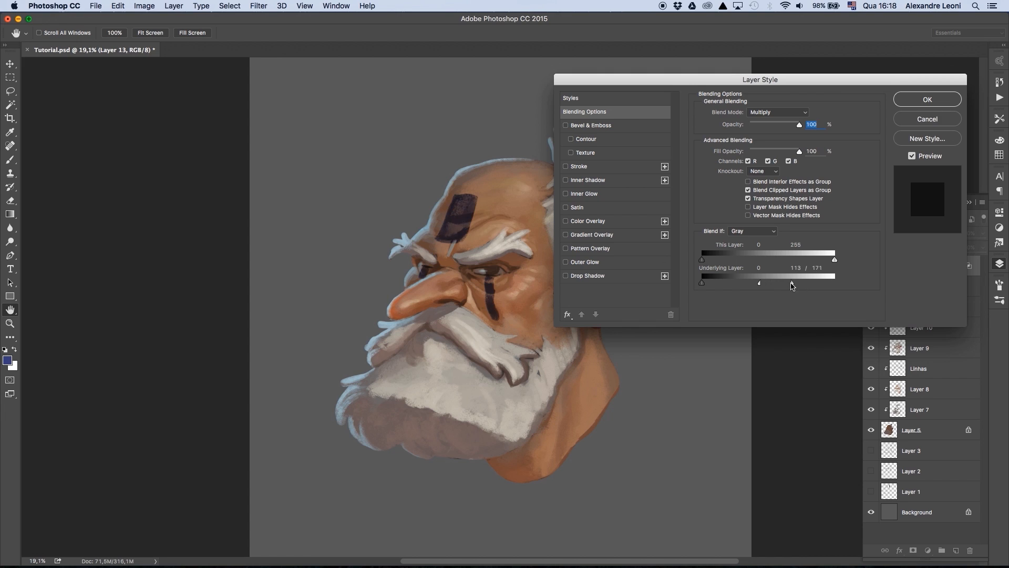
{"action": "key", "text": "Return"}
- Duplicate Layer 13, set the copy to Normal at 53% opacity, and lower its Hue/Saturation lightness to -45
{"action": "key", "text": "ctrl+u"}
{"action": "mouse_move", "coordinate": [167, 414]}
{"action": "left_mouse_down"}
{"action": "mouse_move", "coordinate": [193, 417]}
{"action": "mouse_move", "coordinate": [142, 418]}
{"action": "left_mouse_up"}
{"action": "key", "text": "Return"}
{"action": "key", "text": "super+j"}
{"action": "left_click", "coordinate": [901, 233]}
{"action": "left_click", "coordinate": [901, 202]}
{"action": "left_click", "coordinate": [925, 275], "text": "alt"}
{"action": "key", "text": "super+u"}
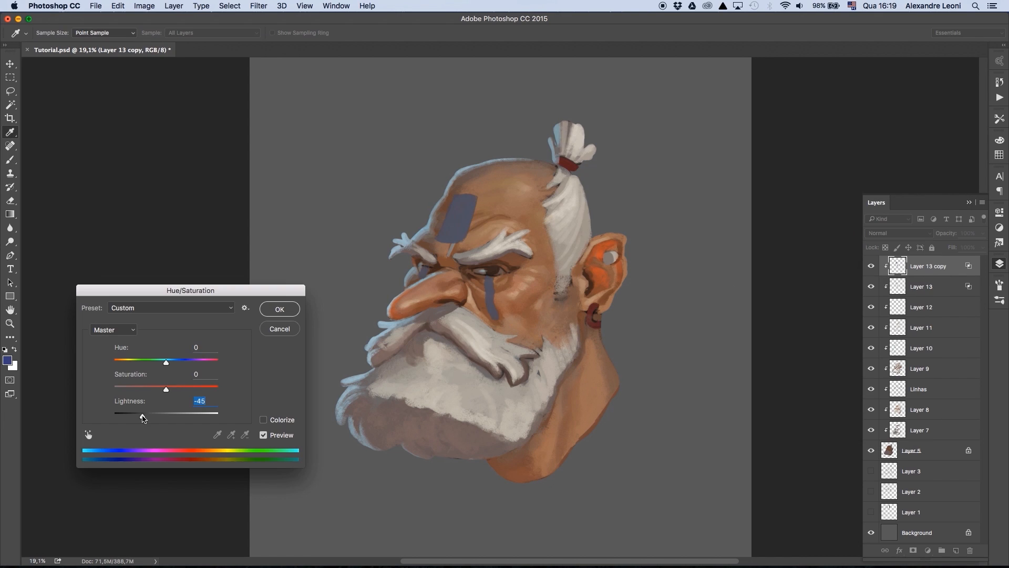
{"action": "key", "text": "Return"}
{"action": "key", "text": "super+minus"}
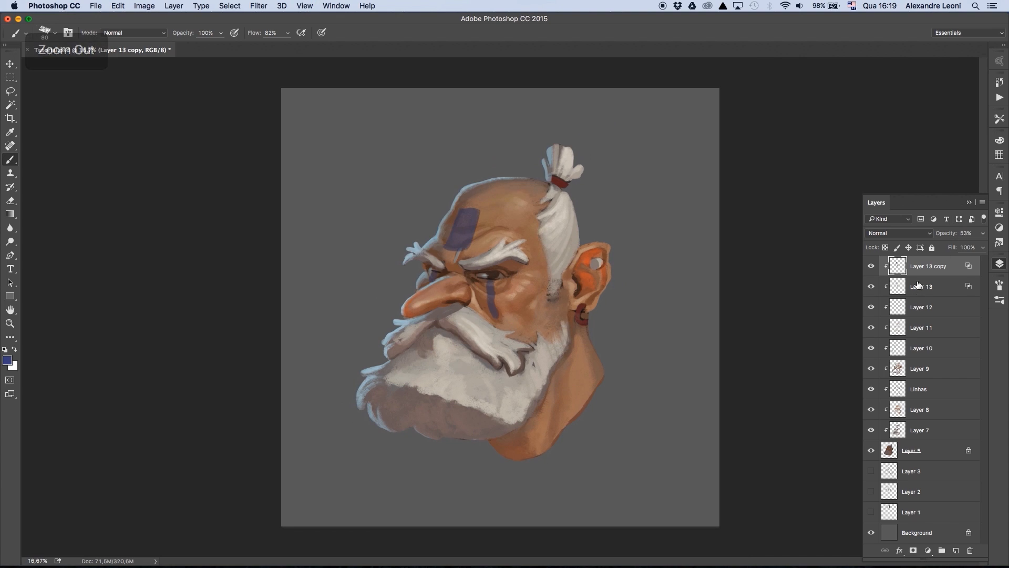
- Duplicate Layer 13 copy, place the duplicate directly below it, and change the duplicate's blend mode
{"action": "key", "text": "super+j"}
{"action": "left_click_drag", "start_coordinate": [923, 267], "coordinate": [923, 294]}
{"action": "left_click", "coordinate": [900, 233]}
{"action": "left_click", "coordinate": [895, 263]}
{"action": "left_click", "coordinate": [872, 266]}
{"action": "left_click", "coordinate": [871, 266]}
- Set Layer 13 copy's opacity to 50% and split its underlying-layer Blend If shadow range to 0 / 74
{"action": "left_click", "coordinate": [928, 266]}
{"action": "left_click", "coordinate": [983, 234]}
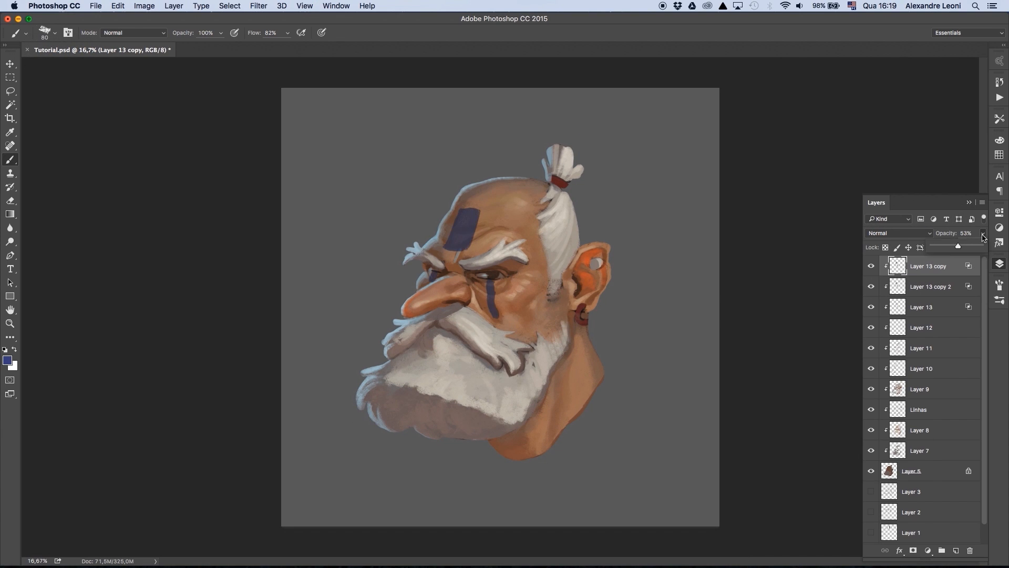
{"action": "left_click_drag", "start_coordinate": [958, 246], "coordinate": [957, 246]}
{"action": "left_click", "coordinate": [900, 550]}
{"action": "left_click", "coordinate": [913, 451]}
{"action": "left_click_drag", "start_coordinate": [704, 283], "coordinate": [745, 282]}
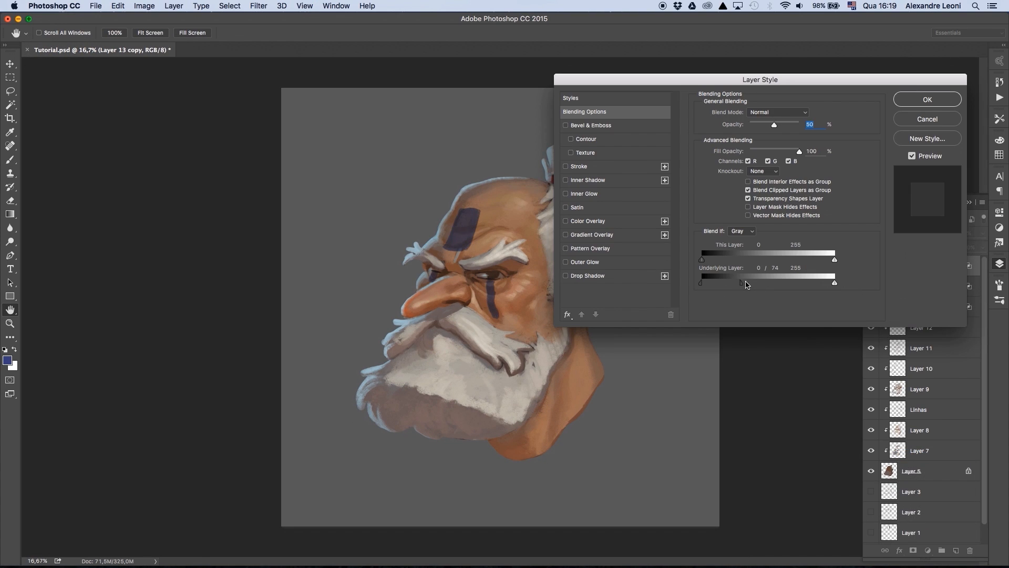
{"action": "left_click", "coordinate": [927, 99]}
{"action": "left_click", "coordinate": [870, 267]}
{"action": "left_click", "coordinate": [871, 267]}
- Add a new layer clipped above Layer 13 copy and pick a brighter blue with a smaller brush
{"action": "left_click", "coordinate": [956, 550]}
{"action": "key", "text": "super+plus"}
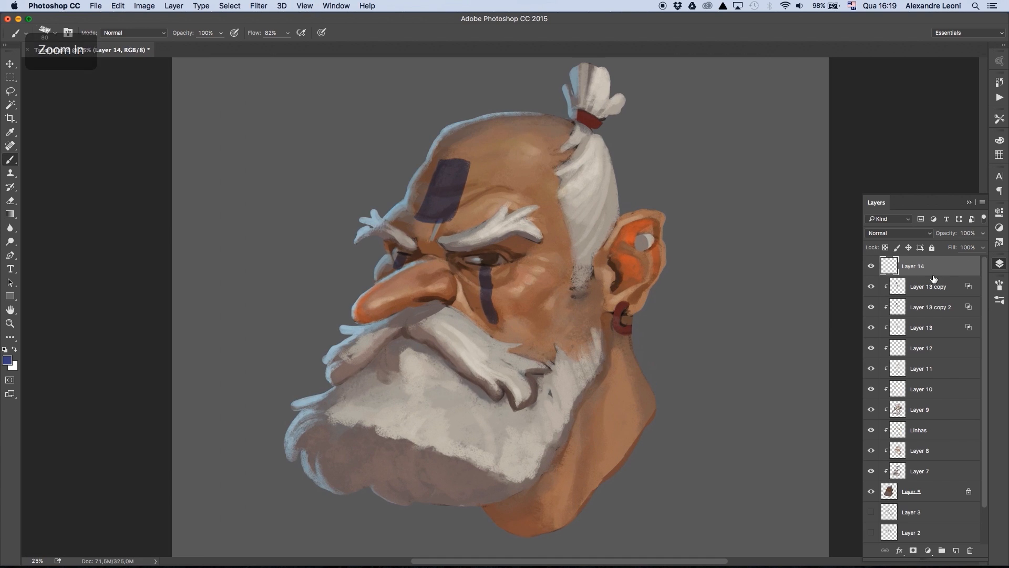
{"action": "left_click", "coordinate": [934, 277], "text": "alt"}
{"action": "key", "text": "bracketleft"}
{"action": "key", "text": "bracketleft"}
{"action": "left_click", "coordinate": [451, 176], "text": "alt"}
{"action": "left_click", "coordinate": [8, 360]}
{"action": "left_click_drag", "start_coordinate": [836, 148], "coordinate": [836, 176]}
{"action": "left_click", "coordinate": [737, 190]}
{"action": "left_click", "coordinate": [930, 120]}
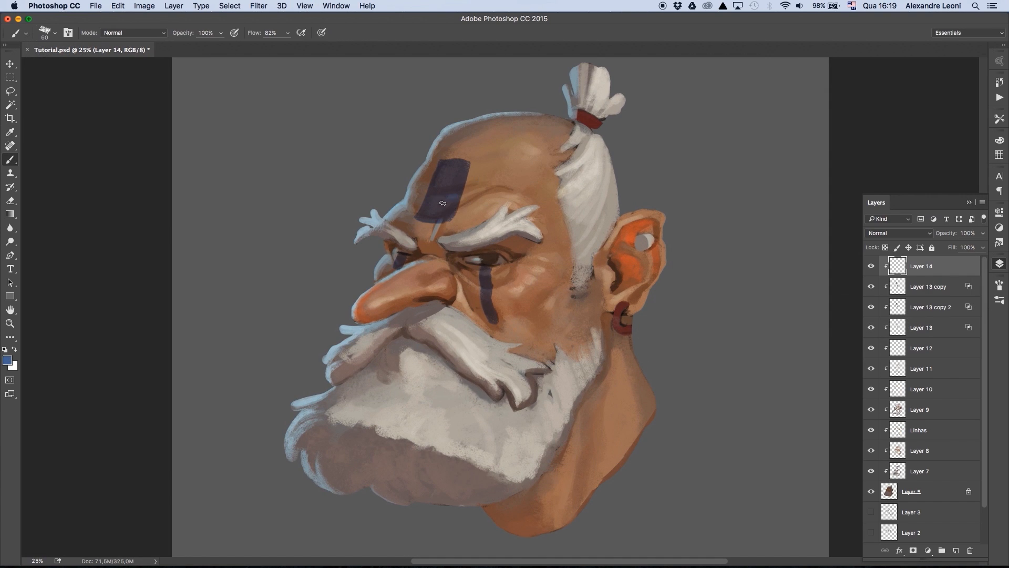
- Paint the brighter blue over the forehead block and the stripe below the near eye
{"action": "left_click_drag", "start_coordinate": [442, 203], "coordinate": [447, 215]}
{"action": "left_click_drag", "start_coordinate": [454, 193], "coordinate": [462, 164]}
{"action": "key", "text": "bracketleft"}
{"action": "left_click_drag", "start_coordinate": [485, 294], "coordinate": [489, 308]}
{"action": "left_click_drag", "start_coordinate": [486, 271], "coordinate": [493, 318]}
{"action": "left_click", "coordinate": [485, 301], "text": "alt"}
{"action": "left_click", "coordinate": [485, 267], "text": "alt"}
- Compare the whole painting with Layer 14, Layer 9 and Linhas hidden and shown
{"action": "key", "text": "super+minus"}
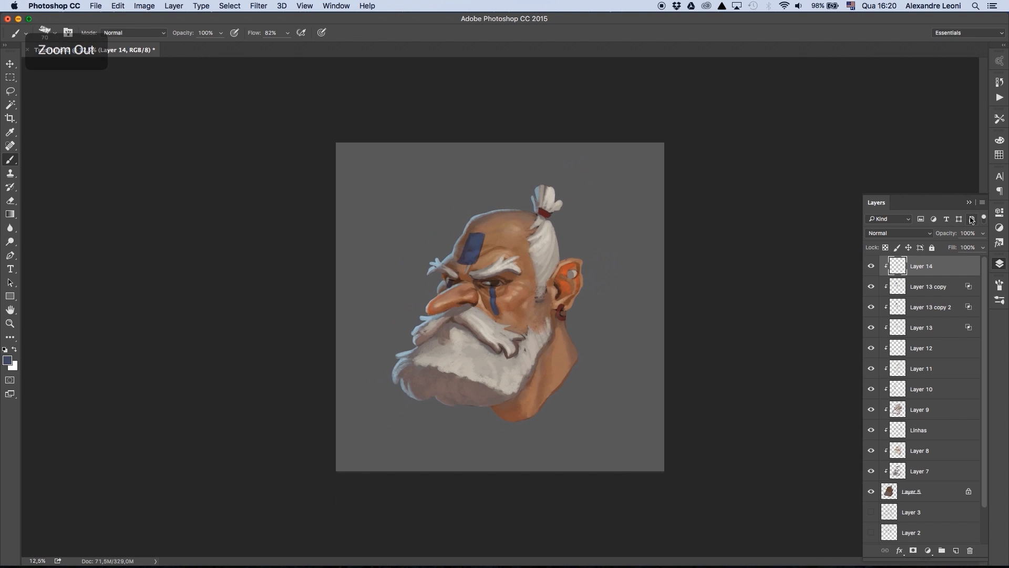
{"action": "mouse_move", "coordinate": [871, 267]}
{"action": "left_mouse_down"}
{"action": "mouse_move", "coordinate": [872, 472]}
{"action": "mouse_move", "coordinate": [871, 266]}
{"action": "left_mouse_up"}
{"action": "key", "text": "super+0"}
{"action": "left_click", "coordinate": [871, 411]}
{"action": "left_click", "coordinate": [870, 410]}
{"action": "left_click", "coordinate": [871, 431]}
- Add a new layer above Layer 14 and pick a reddish-brown skin tone with a smaller brush
{"action": "key", "text": "super+alt+shift+n"}
{"action": "key", "text": "d"}
{"action": "key", "text": "super+plus"}
{"action": "key", "text": "super+plus"}
{"action": "key", "text": "super+plus"}
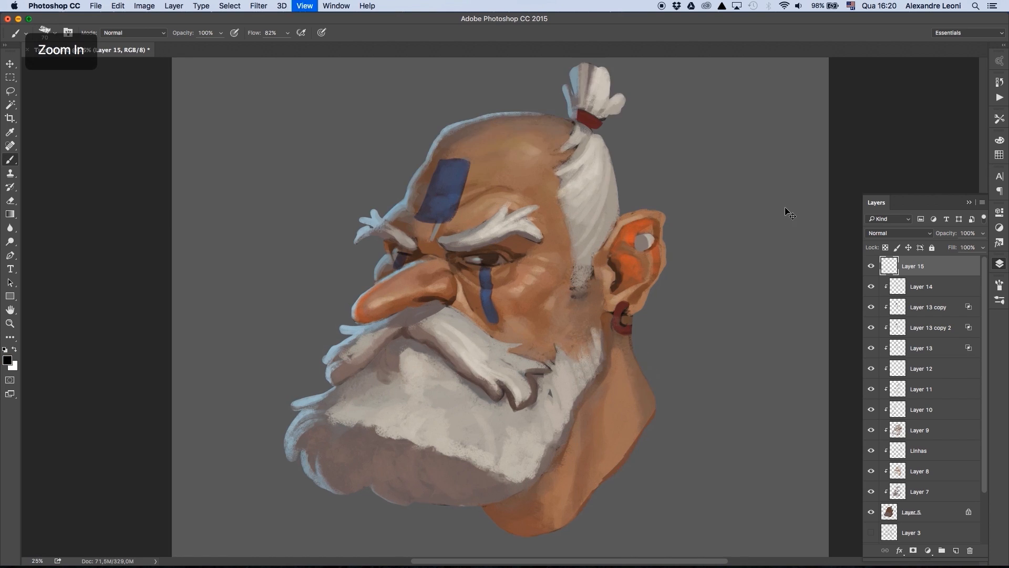
{"action": "left_click", "coordinate": [409, 270], "text": "alt"}
{"action": "key", "text": "["}
{"action": "key", "text": "["}
{"action": "key", "text": "["}
{"action": "key", "text": "["}
{"action": "key", "text": "["}
{"action": "key", "text": "["}
{"action": "key", "text": "["}
{"action": "left_click_drag", "start_coordinate": [245, 336], "coordinate": [361, 298]}
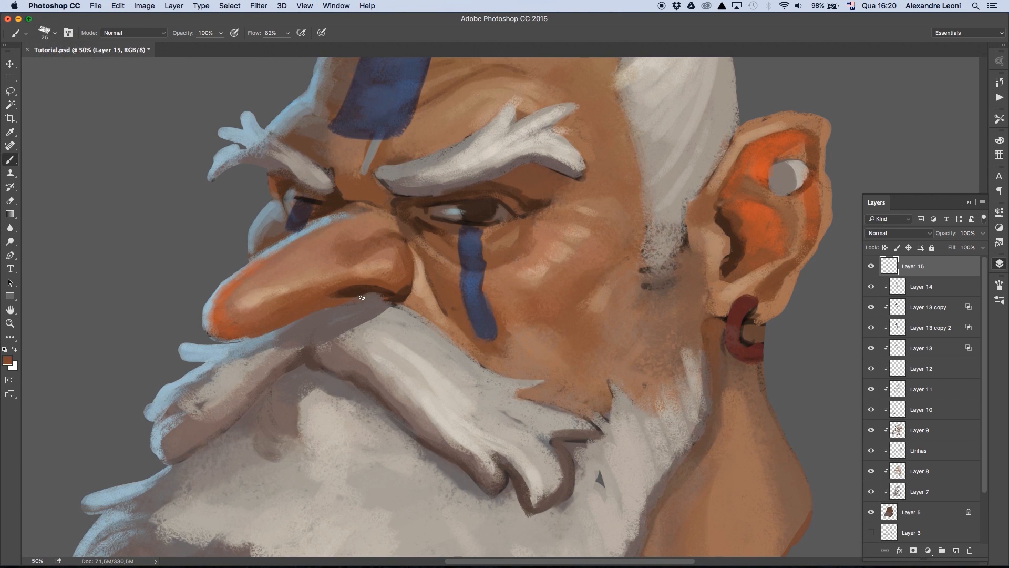
{"action": "left_click", "coordinate": [244, 342], "text": "alt"}
{"action": "key", "text": "["}
{"action": "key", "text": "["}
{"action": "key", "text": "["}
{"action": "mouse_move", "coordinate": [210, 337]}
{"action": "left_mouse_down"}
{"action": "mouse_move", "coordinate": [206, 302]}
{"action": "mouse_move", "coordinate": [245, 267]}
{"action": "left_mouse_up"}
{"action": "left_click", "coordinate": [243, 289], "text": "alt"}
{"action": "key", "text": "super+alt+z"}
{"action": "key", "text": "super+alt+z"}
{"action": "key", "text": "super+alt+z"}
- Clean up the nose's underside and repaint the blue-grey rim around its tip and upper edge with a larger brush
{"action": "key", "text": "]"}
{"action": "key", "text": "]"}
{"action": "left_click_drag", "start_coordinate": [245, 336], "coordinate": [362, 298]}
{"action": "left_click", "coordinate": [243, 342], "text": "alt"}
{"action": "left_click_drag", "start_coordinate": [210, 337], "coordinate": [215, 292]}
{"action": "left_click", "coordinate": [236, 273], "text": "alt"}
{"action": "left_click", "coordinate": [251, 256], "text": "alt"}
{"action": "left_click_drag", "start_coordinate": [252, 257], "coordinate": [288, 238]}
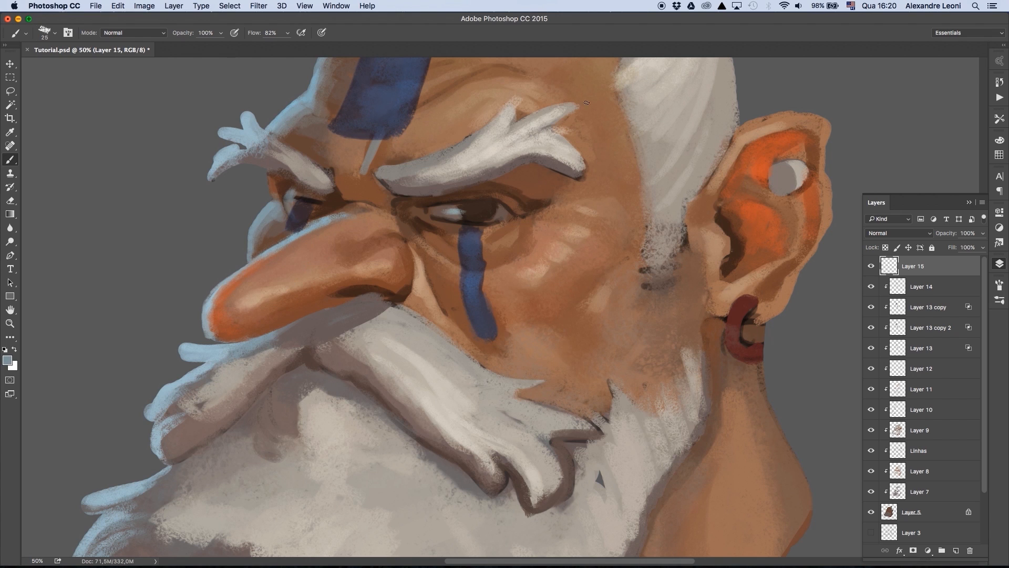
- Pick a very dark brown and deepen the nostril opening
{"action": "left_click", "coordinate": [357, 286], "text": "alt"}
{"action": "left_click", "coordinate": [7, 360]}
{"action": "left_click", "coordinate": [794, 234]}
{"action": "left_click", "coordinate": [911, 125]}
{"action": "left_click_drag", "start_coordinate": [352, 288], "coordinate": [384, 290]}
{"action": "key", "text": "]"}
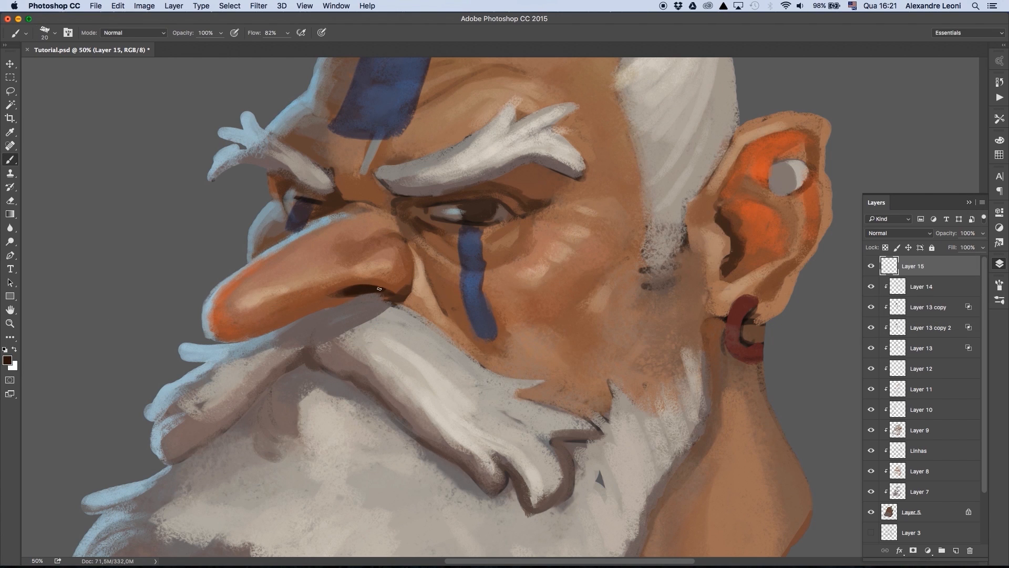
{"action": "key", "text": "]"}
- Pick a warm brown and blend the shading along the underside of the nose toward its tip
{"action": "left_click", "coordinate": [373, 274], "text": "alt"}
{"action": "left_click", "coordinate": [8, 360]}
{"action": "key", "text": "Return"}
{"action": "left_click", "coordinate": [349, 309], "text": "alt"}
{"action": "key", "text": "]"}
{"action": "left_click", "coordinate": [4, 361]}
{"action": "left_click", "coordinate": [785, 199]}
{"action": "left_click", "coordinate": [911, 125]}
{"action": "left_click_drag", "start_coordinate": [279, 325], "coordinate": [325, 309]}
{"action": "left_click_drag", "start_coordinate": [320, 302], "coordinate": [236, 330]}
{"action": "left_click", "coordinate": [234, 321], "text": "alt"}
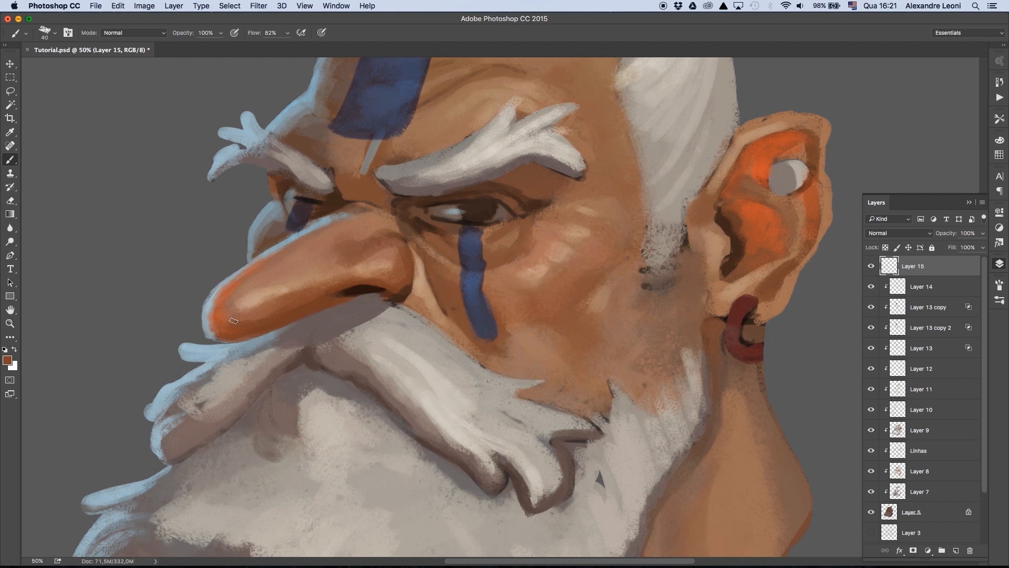
- Add light skin highlights to the upper side of the nose and adjust the tone toward its bridge
{"action": "left_click", "coordinate": [594, 235], "text": "alt"}
{"action": "left_click_drag", "start_coordinate": [273, 279], "coordinate": [293, 264]}
{"action": "left_click", "coordinate": [287, 281]}
{"action": "left_click", "coordinate": [379, 245], "text": "alt"}
{"action": "left_click", "coordinate": [7, 360]}
{"action": "left_click", "coordinate": [793, 176]}
{"action": "left_click", "coordinate": [912, 125]}
{"action": "key", "text": "]"}
{"action": "left_click", "coordinate": [349, 262], "text": "alt"}
- Paint a thin blue-grey rim light along the bridge of the nose with a smaller brush
{"action": "mouse_move", "coordinate": [364, 238]}
{"action": "left_mouse_down"}
{"action": "mouse_move", "coordinate": [331, 256]}
{"action": "mouse_move", "coordinate": [363, 213]}
{"action": "left_mouse_up"}
{"action": "key", "text": "bracketleft"}
{"action": "key", "text": "bracketleft"}
{"action": "key", "text": "bracketleft"}
{"action": "key", "text": "bracketleft"}
{"action": "left_click", "coordinate": [311, 218], "text": "alt"}
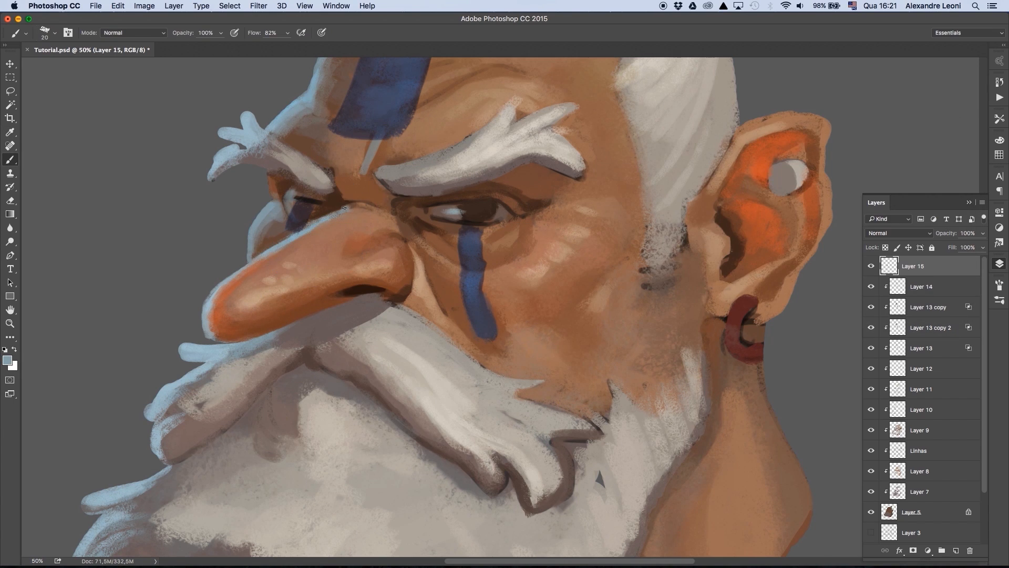
- Shape the moustache's outer edge into pointed light-blue tufts and refine the rim on the far cheek
{"action": "left_click", "coordinate": [201, 336], "text": "alt"}
{"action": "mouse_move", "coordinate": [216, 344]}
{"action": "left_mouse_down"}
{"action": "mouse_move", "coordinate": [181, 345]}
{"action": "mouse_move", "coordinate": [223, 356]}
{"action": "left_mouse_up"}
{"action": "left_click", "coordinate": [213, 356], "text": "alt"}
{"action": "left_click_drag", "start_coordinate": [208, 367], "coordinate": [169, 373]}
{"action": "mouse_move", "coordinate": [181, 381]}
{"action": "left_mouse_down"}
{"action": "mouse_move", "coordinate": [150, 394]}
{"action": "mouse_move", "coordinate": [137, 424]}
{"action": "mouse_move", "coordinate": [163, 425]}
{"action": "mouse_move", "coordinate": [152, 454]}
{"action": "left_mouse_up"}
{"action": "left_click", "coordinate": [134, 419], "text": "alt"}
{"action": "left_click", "coordinate": [155, 408], "text": "alt"}
{"action": "left_click_drag", "start_coordinate": [252, 235], "coordinate": [247, 259]}
- Set the foreground colour to #a6c0c7 and choose the 77 px brush preset
{"action": "left_click", "coordinate": [7, 361]}
{"action": "left_click", "coordinate": [711, 153]}
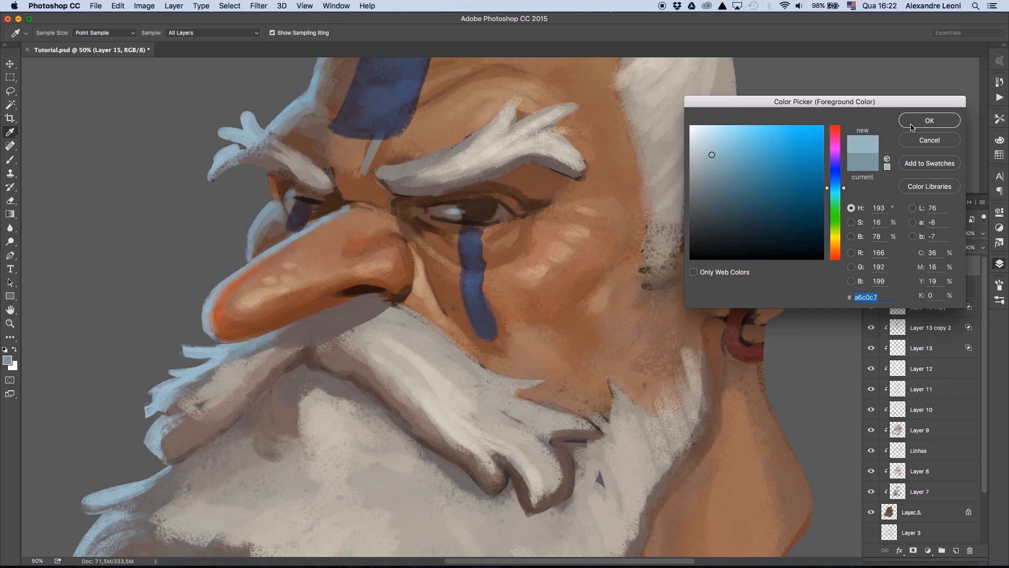
{"action": "left_click", "coordinate": [920, 123]}
{"action": "left_click", "coordinate": [999, 300]}
{"action": "left_click", "coordinate": [983, 249]}
{"action": "left_click", "coordinate": [941, 453]}
{"action": "left_click", "coordinate": [845, 342]}
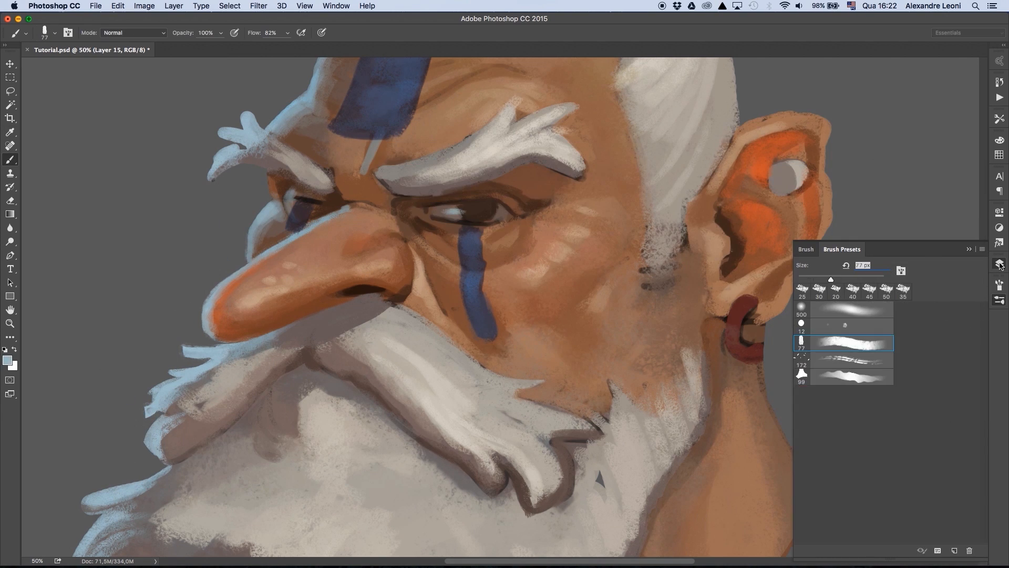
{"action": "left_click", "coordinate": [999, 264]}
- Touch up the skin around the far eye and define its upper lash line in black with a small brush
{"action": "left_click", "coordinate": [255, 192], "text": "alt"}
{"action": "left_click_drag", "start_coordinate": [267, 201], "coordinate": [254, 220]}
{"action": "left_click", "coordinate": [277, 182], "text": "alt"}
{"action": "left_click_drag", "start_coordinate": [276, 180], "coordinate": [280, 199]}
{"action": "left_click", "coordinate": [309, 200], "text": "alt"}
{"action": "key", "text": "bracketleft"}
{"action": "key", "text": "bracketleft"}
{"action": "key", "text": "bracketleft"}
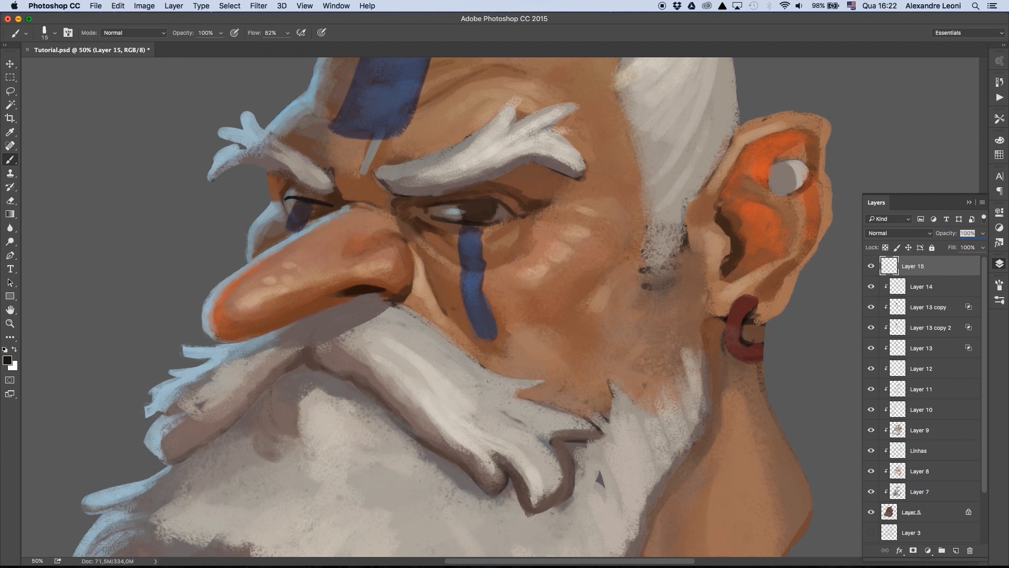
- Paint the creases between the eyebrows with a light rim line and refine the skin above the far eyebrow
{"action": "left_click", "coordinate": [344, 186], "text": "alt"}
{"action": "left_click_drag", "start_coordinate": [341, 189], "coordinate": [347, 203]}
{"action": "left_click", "coordinate": [345, 208], "text": "alt"}
{"action": "mouse_move", "coordinate": [346, 203]}
{"action": "left_mouse_down"}
{"action": "mouse_move", "coordinate": [331, 211]}
{"action": "mouse_move", "coordinate": [351, 201]}
{"action": "left_mouse_up"}
{"action": "left_click", "coordinate": [397, 207], "text": "alt"}
{"action": "left_click", "coordinate": [363, 175], "text": "alt"}
{"action": "mouse_move", "coordinate": [367, 147]}
{"action": "left_mouse_down"}
{"action": "mouse_move", "coordinate": [360, 175]}
{"action": "mouse_move", "coordinate": [374, 184]}
{"action": "left_mouse_up"}
{"action": "left_click", "coordinate": [370, 162], "text": "alt"}
{"action": "left_click_drag", "start_coordinate": [398, 149], "coordinate": [405, 183]}
{"action": "left_click_drag", "start_coordinate": [337, 187], "coordinate": [334, 200]}
{"action": "left_click_drag", "start_coordinate": [315, 147], "coordinate": [289, 171]}
{"action": "left_click", "coordinate": [303, 141], "text": "alt"}
- Repaint the far eyebrow's outer end as thin pointed light-blue hairs and touch up the moustache beside the nose tip
{"action": "key", "text": "bracketleft"}
{"action": "key", "text": "bracketleft"}
{"action": "key", "text": "bracketleft"}
{"action": "mouse_move", "coordinate": [250, 138]}
{"action": "left_mouse_down"}
{"action": "mouse_move", "coordinate": [255, 167]}
{"action": "mouse_move", "coordinate": [270, 165]}
{"action": "mouse_move", "coordinate": [247, 183]}
{"action": "left_mouse_up"}
{"action": "left_click", "coordinate": [266, 142], "text": "alt"}
{"action": "left_click", "coordinate": [260, 178], "text": "alt"}
{"action": "left_click", "coordinate": [227, 216], "text": "alt"}
{"action": "left_click_drag", "start_coordinate": [213, 214], "coordinate": [287, 184]}
{"action": "left_click", "coordinate": [257, 173], "text": "alt"}
{"action": "mouse_move", "coordinate": [266, 162]}
{"action": "left_mouse_down"}
{"action": "mouse_move", "coordinate": [285, 181]}
{"action": "mouse_move", "coordinate": [275, 169]}
{"action": "left_mouse_up"}
{"action": "left_click_drag", "start_coordinate": [207, 371], "coordinate": [230, 378]}
{"action": "left_click", "coordinate": [284, 233], "text": "alt"}
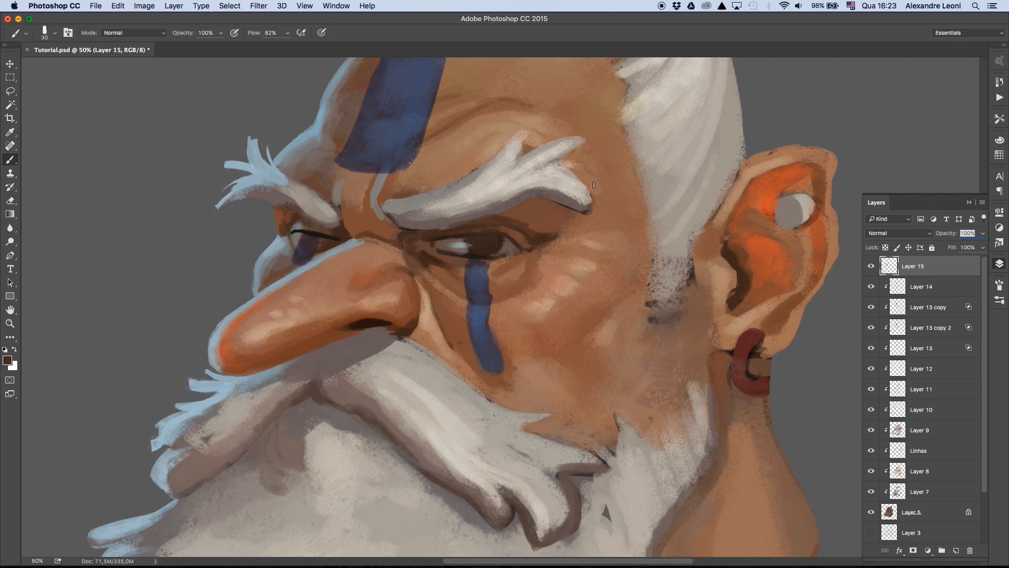
- Touch up the far cheek edge and the skin around the near eye, picking new foreground colours for the brush
{"action": "left_click", "coordinate": [256, 310], "text": "alt"}
{"action": "left_click", "coordinate": [506, 256], "text": "alt"}
{"action": "key", "text": "bracketright"}
{"action": "key", "text": "bracketright"}
{"action": "key", "text": "bracketright"}
{"action": "key", "text": "bracketright"}
{"action": "key", "text": "bracketright"}
{"action": "left_click", "coordinate": [8, 360]}
{"action": "left_click", "coordinate": [933, 124]}
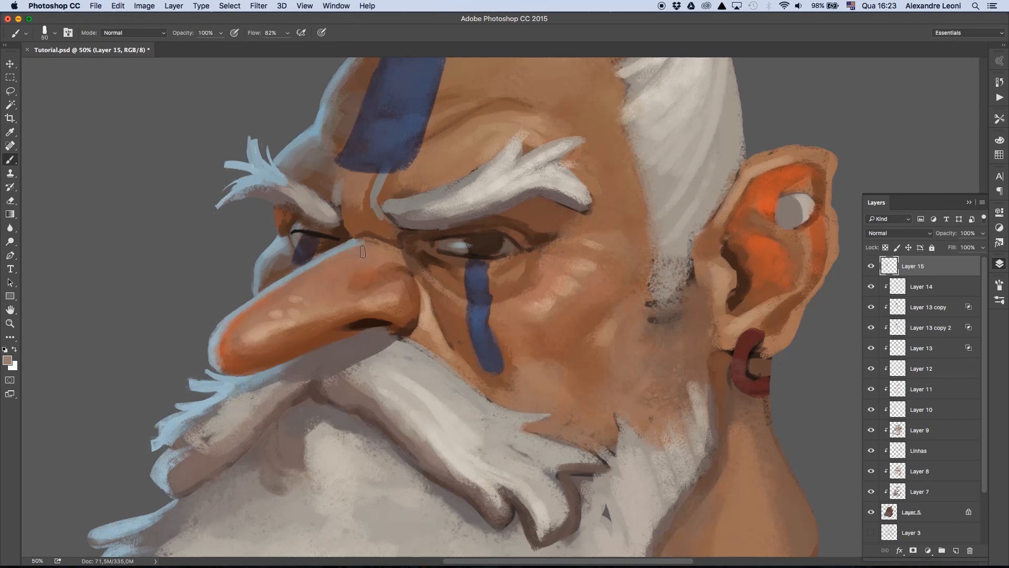
{"action": "left_click", "coordinate": [596, 250], "text": "alt"}
{"action": "left_click", "coordinate": [7, 360]}
{"action": "left_click", "coordinate": [798, 170]}
{"action": "left_click", "coordinate": [929, 121]}
- Refine the crease and rim line between the eyebrows with small brush strokes
{"action": "key", "text": "bracketleft"}
{"action": "key", "text": "bracketleft"}
{"action": "key", "text": "bracketleft"}
{"action": "left_click", "coordinate": [386, 228], "text": "alt"}
{"action": "key", "text": "bracketleft"}
{"action": "key", "text": "bracketright"}
{"action": "key", "text": "bracketright"}
{"action": "key", "text": "bracketright"}
{"action": "key", "text": "bracketright"}
{"action": "key", "text": "bracketright"}
{"action": "left_click", "coordinate": [376, 213], "text": "alt"}
{"action": "left_click_drag", "start_coordinate": [376, 214], "coordinate": [363, 295]}
- Sample the skin tone at the forehead's far edge and paint along that edge and around the blue stripe
{"action": "left_click", "coordinate": [326, 199], "text": "alt"}
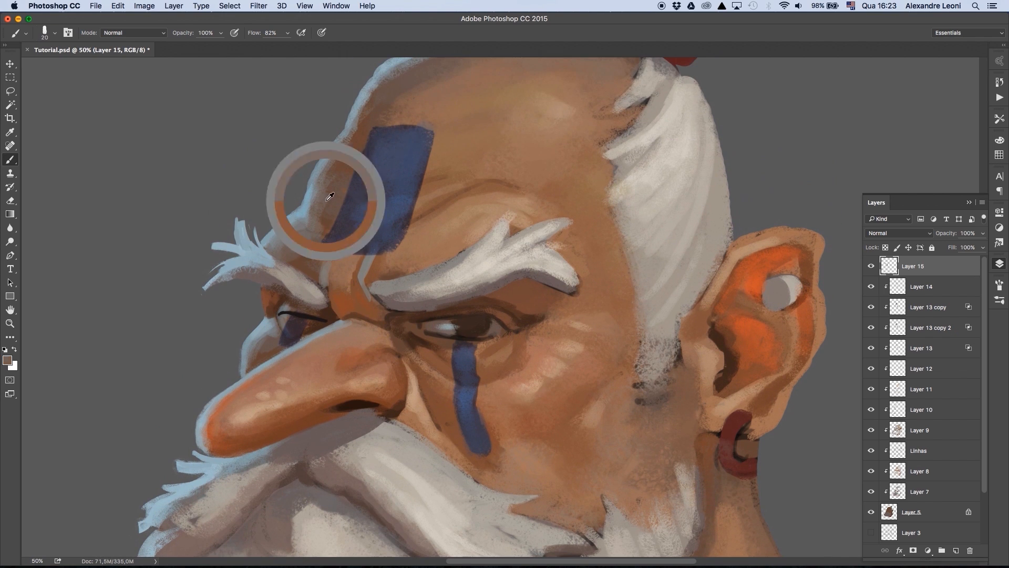
{"action": "left_click_drag", "start_coordinate": [362, 94], "coordinate": [351, 141]}
{"action": "left_click_drag", "start_coordinate": [449, 168], "coordinate": [435, 227]}
{"action": "left_click", "coordinate": [325, 239], "text": "alt"}
{"action": "left_click_drag", "start_coordinate": [349, 158], "coordinate": [304, 284]}
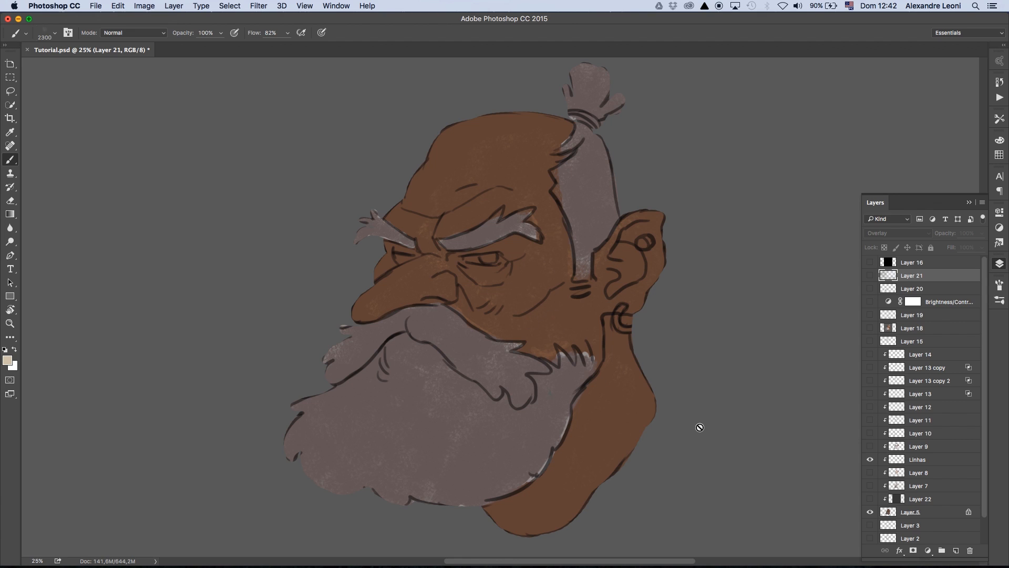
- Show Layer 7, Layer 8 and Layer 9 over the base colours, comparing the head with and without Layer 9
{"action": "left_click", "coordinate": [870, 486]}
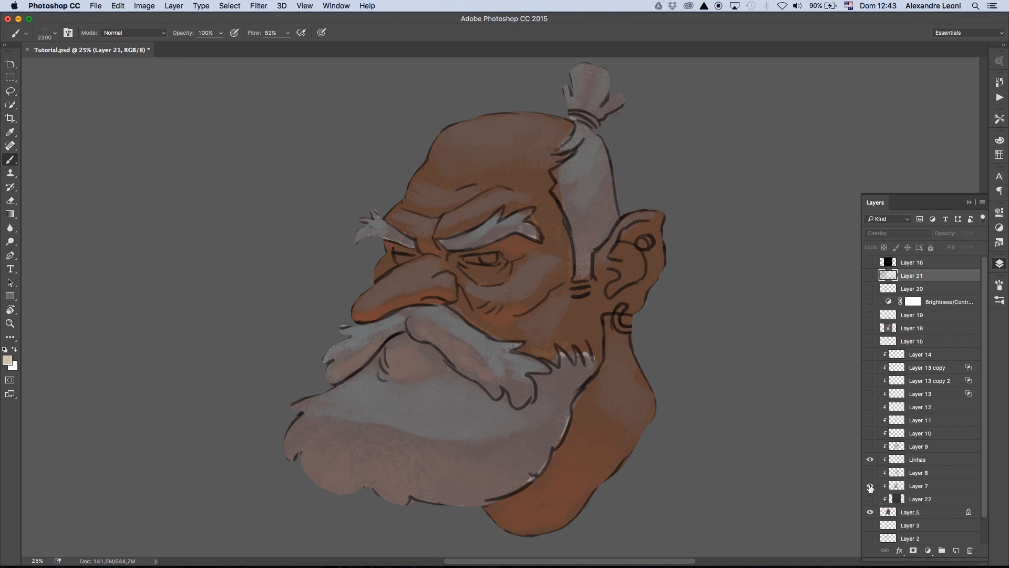
{"action": "left_click_drag", "start_coordinate": [870, 484], "coordinate": [868, 475]}
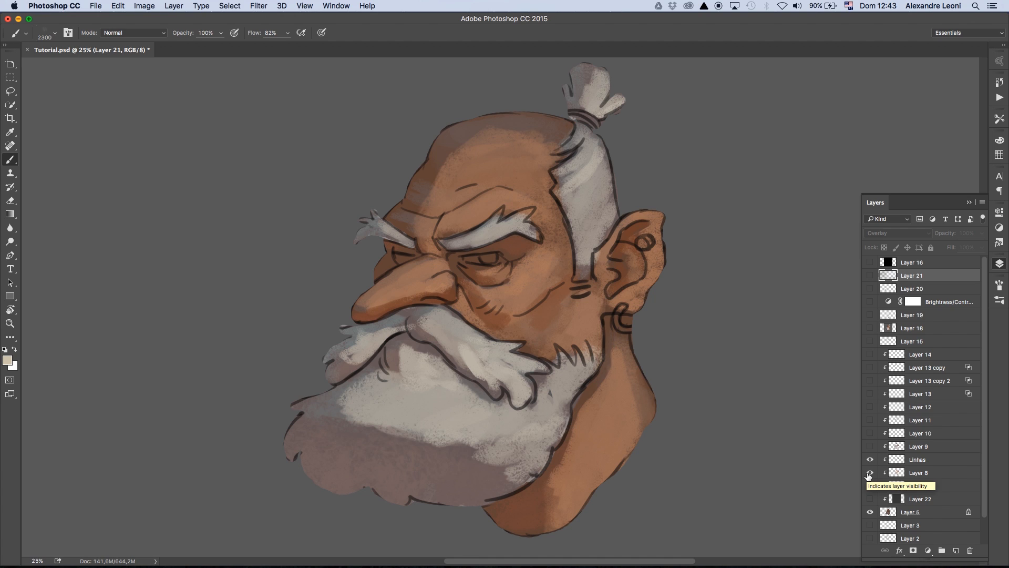
{"action": "left_click", "coordinate": [870, 447]}
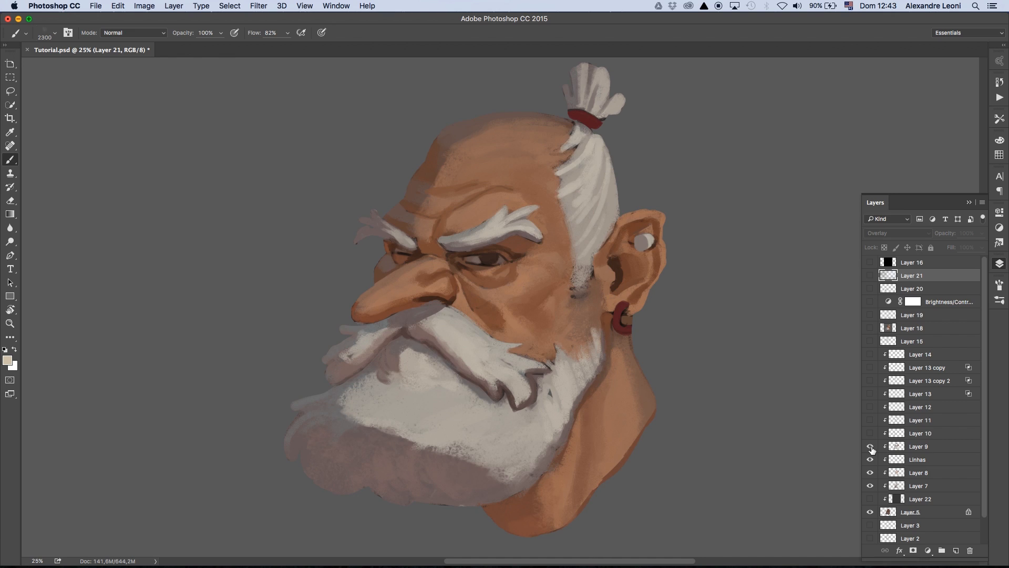
{"action": "left_click", "coordinate": [870, 447]}
{"action": "left_click", "coordinate": [870, 447]}
- Show Layer 10, comparing the head with and without its light-blue rim light
{"action": "left_click", "coordinate": [871, 433]}
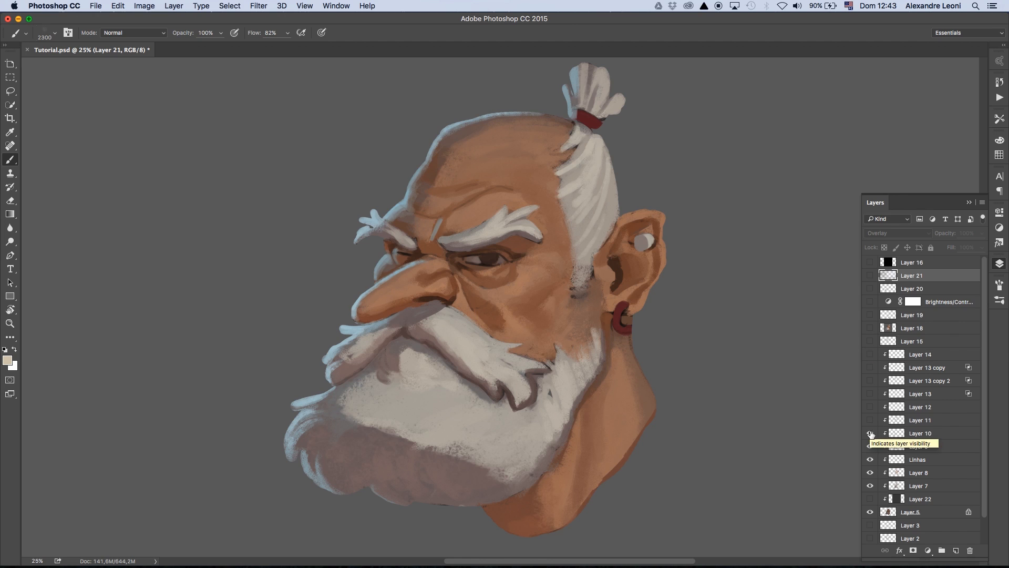
{"action": "left_click", "coordinate": [871, 433]}
{"action": "left_click", "coordinate": [871, 433]}
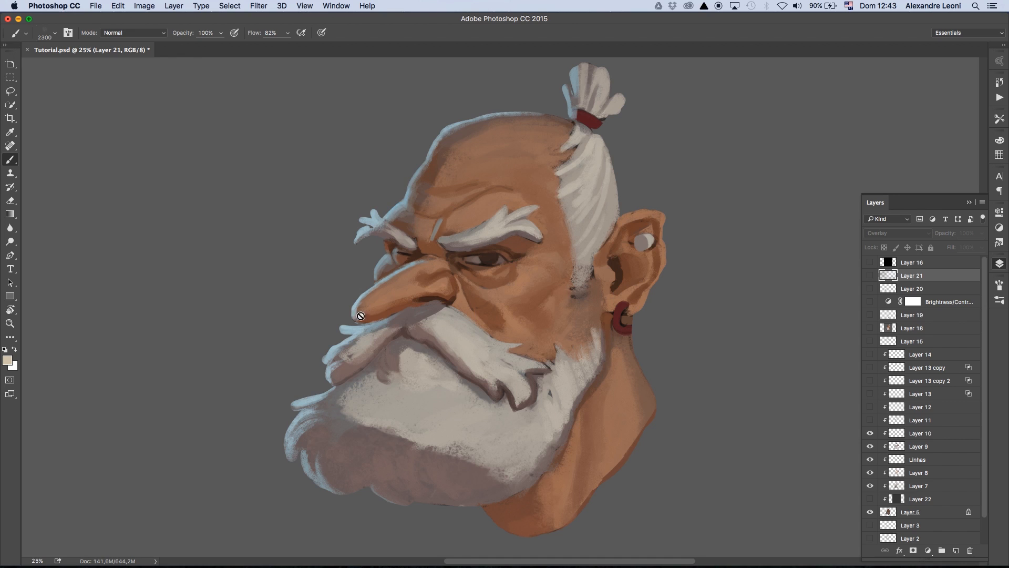
{"action": "left_click", "coordinate": [870, 433]}
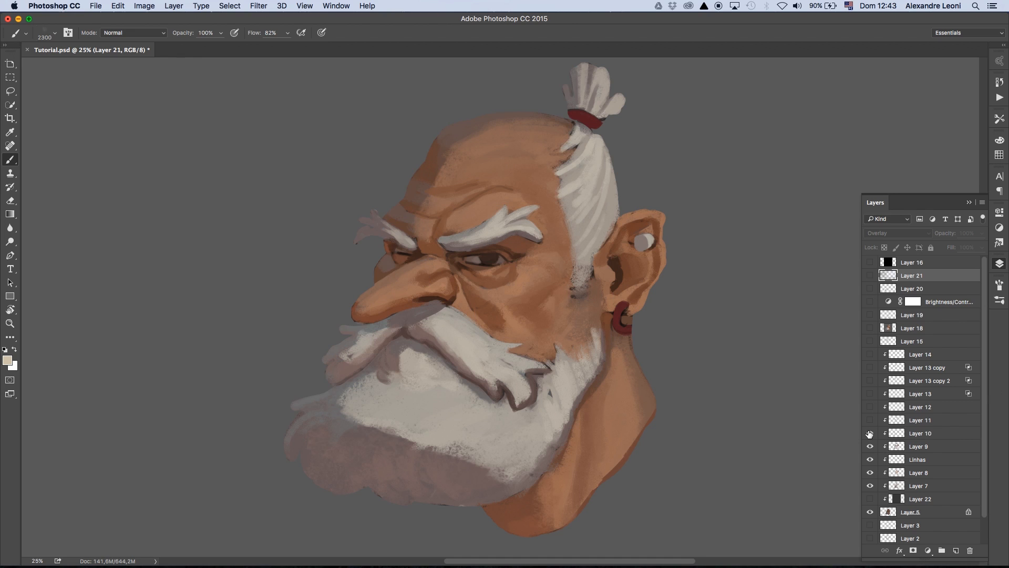
{"action": "left_click", "coordinate": [870, 433]}
- Show Layer 11, comparing the skin and hair with and without its highlights
{"action": "left_click", "coordinate": [871, 420]}
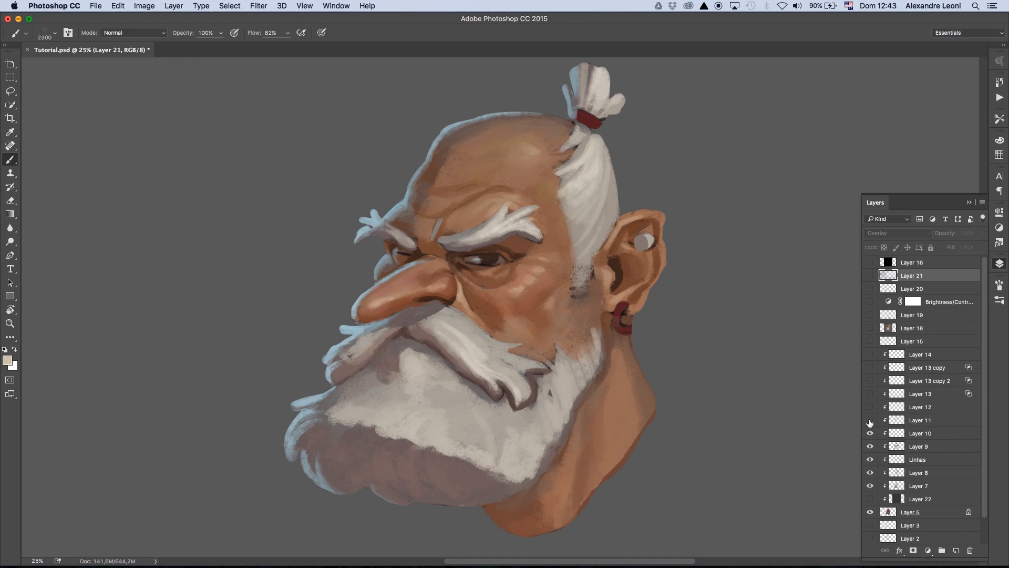
{"action": "left_click", "coordinate": [870, 420]}
{"action": "left_click", "coordinate": [870, 420]}
{"action": "left_click", "coordinate": [870, 420]}
{"action": "left_click", "coordinate": [870, 420]}
- Show and select Layer 12, comparing the ear and nose with and without its orange-red tones
{"action": "left_click", "coordinate": [870, 407]}
{"action": "left_click", "coordinate": [870, 407]}
{"action": "left_click", "coordinate": [870, 407]}
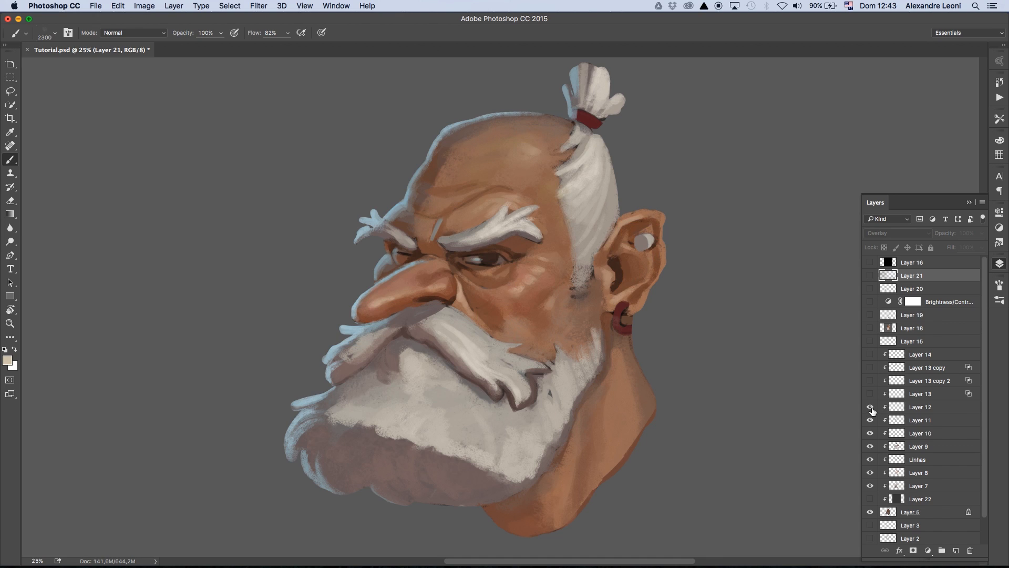
{"action": "left_click", "coordinate": [922, 407]}
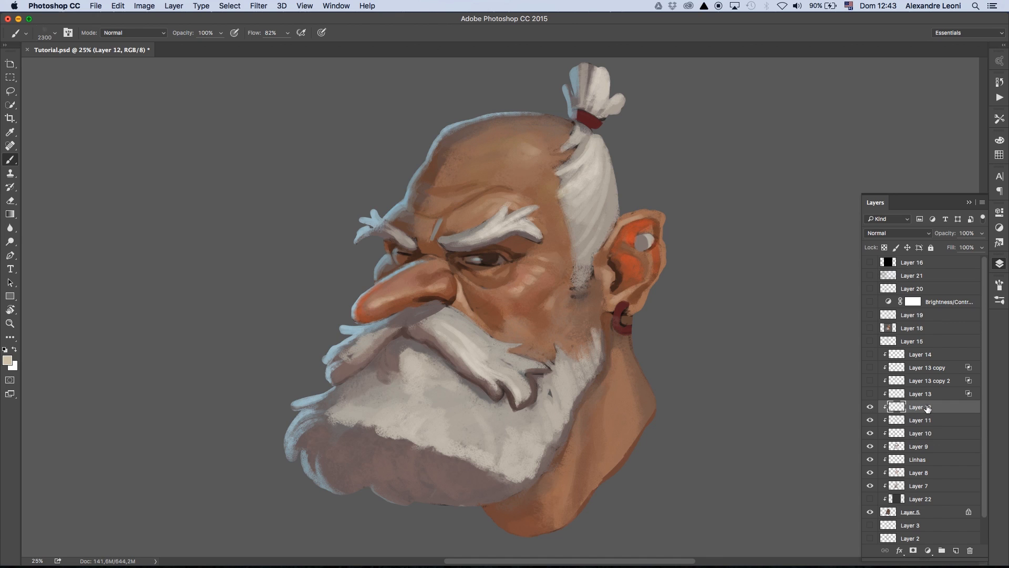
{"action": "left_click", "coordinate": [871, 407]}
{"action": "left_click", "coordinate": [871, 406]}
- Show the face-paint layers from Layer 13 up to Layer 14 and select Layer 15, comparing the head with and without it
{"action": "left_click", "coordinate": [870, 394]}
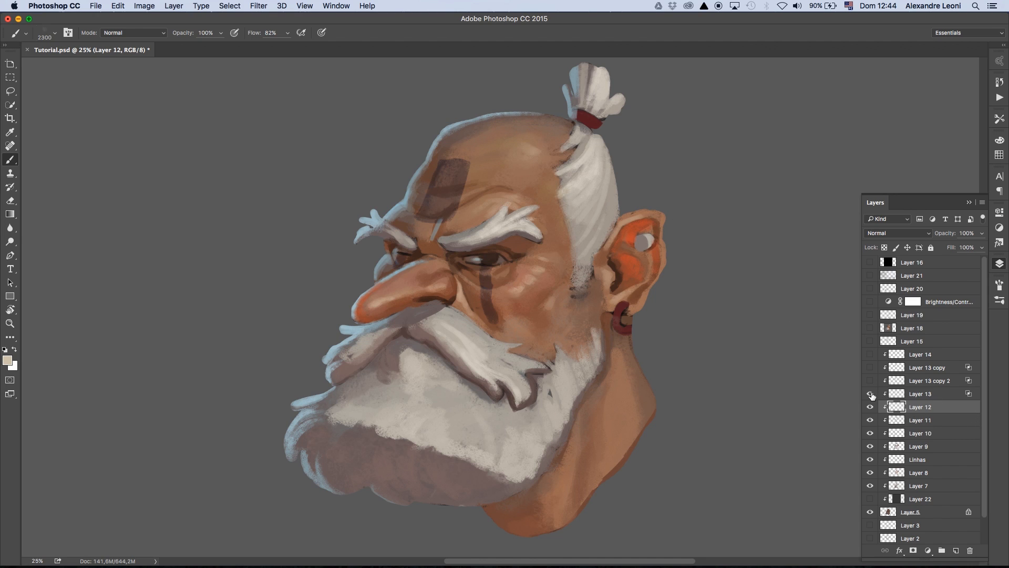
{"action": "left_click_drag", "start_coordinate": [871, 395], "coordinate": [873, 359]}
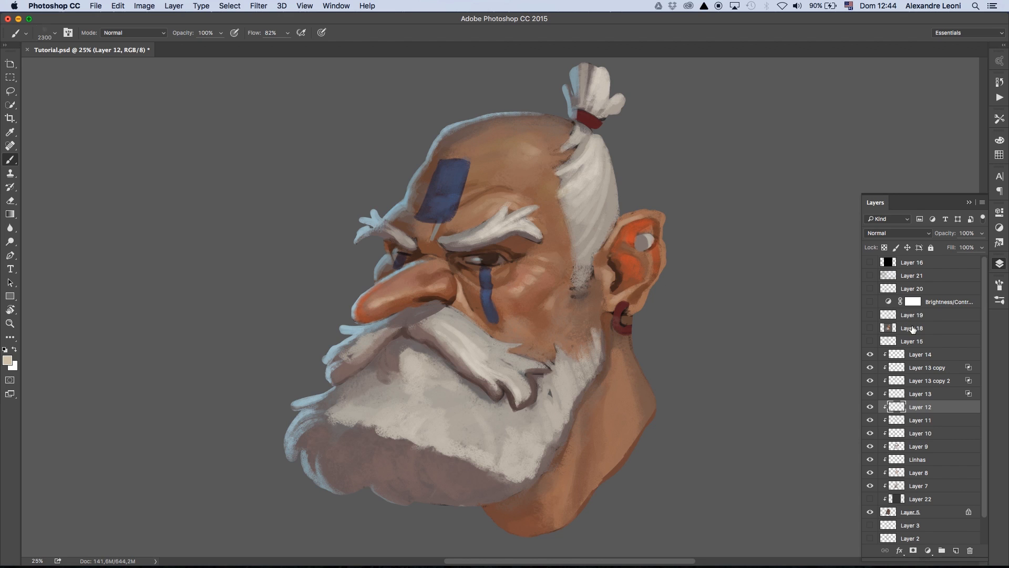
{"action": "left_click", "coordinate": [870, 342]}
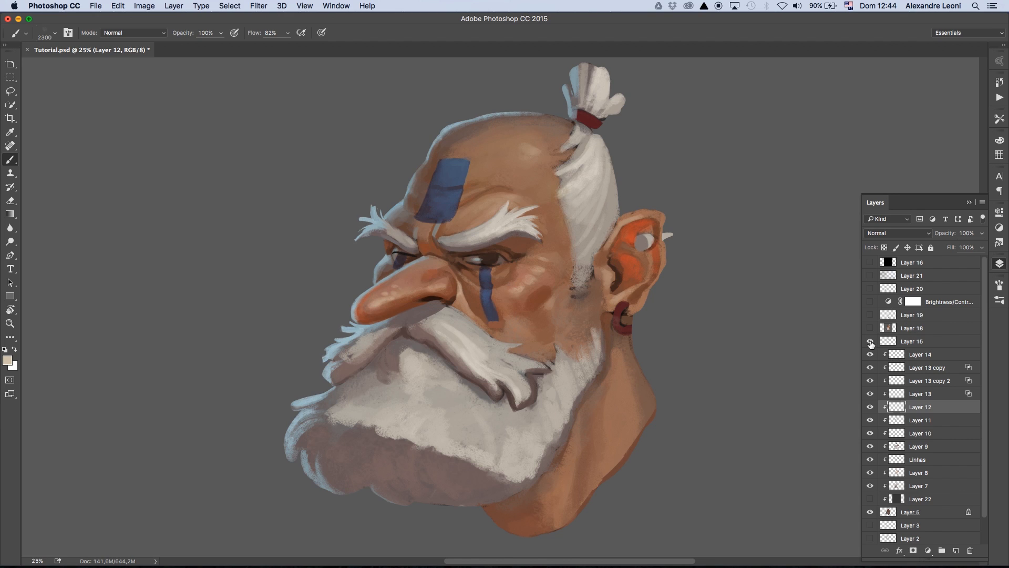
{"action": "left_click", "coordinate": [870, 342]}
{"action": "left_click", "coordinate": [871, 343]}
{"action": "left_click", "coordinate": [875, 339]}
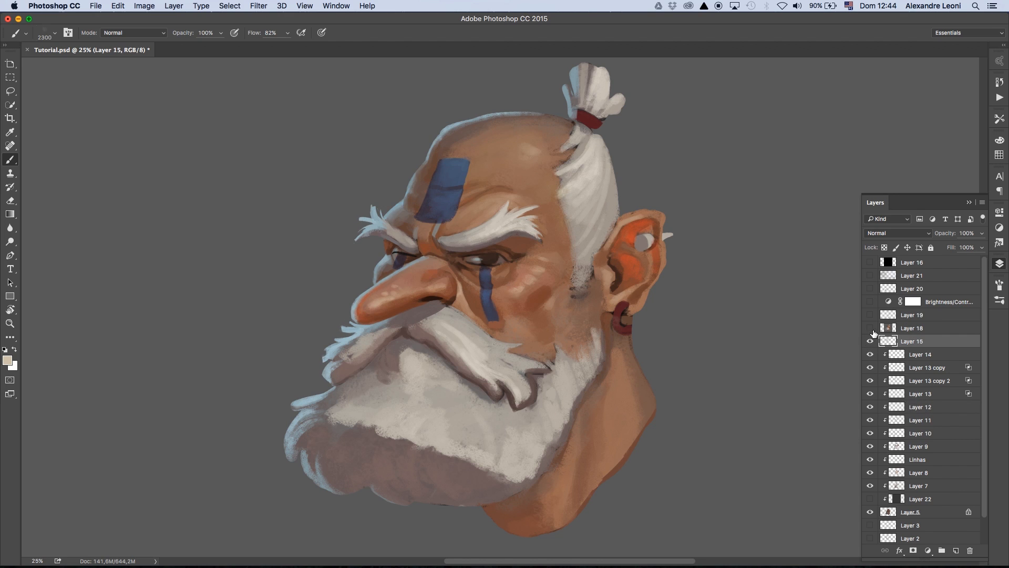
{"action": "left_click", "coordinate": [871, 342]}
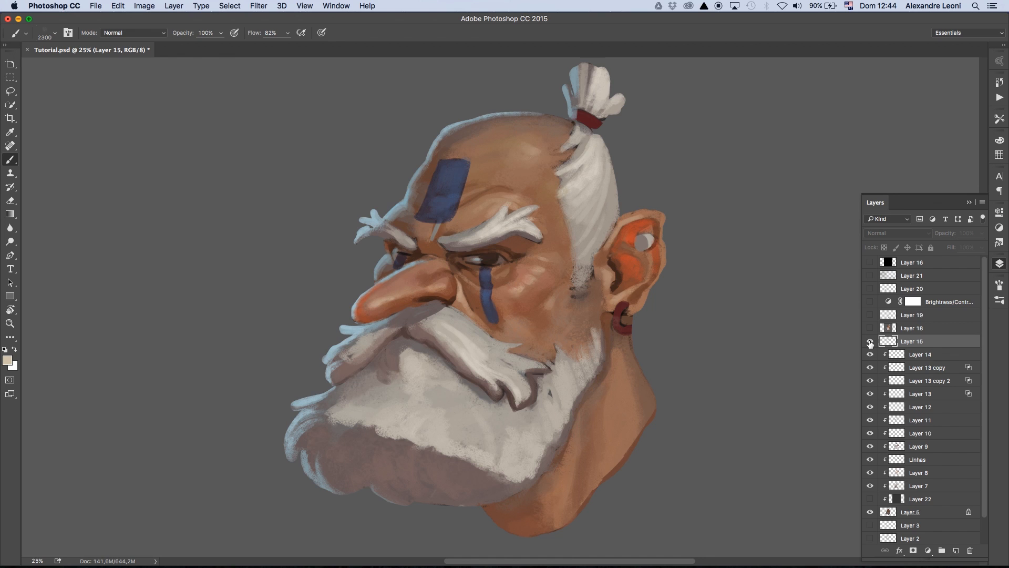
- Show all layers from Layer 15 up to Layer 21 and select Layer 20
{"action": "mouse_move", "coordinate": [871, 342]}
{"action": "left_mouse_down"}
{"action": "mouse_move", "coordinate": [872, 279]}
{"action": "mouse_move", "coordinate": [876, 303]}
{"action": "left_mouse_up"}
{"action": "left_click", "coordinate": [871, 341]}
{"action": "left_click_drag", "start_coordinate": [870, 342], "coordinate": [872, 280]}
{"action": "left_click", "coordinate": [880, 288]}
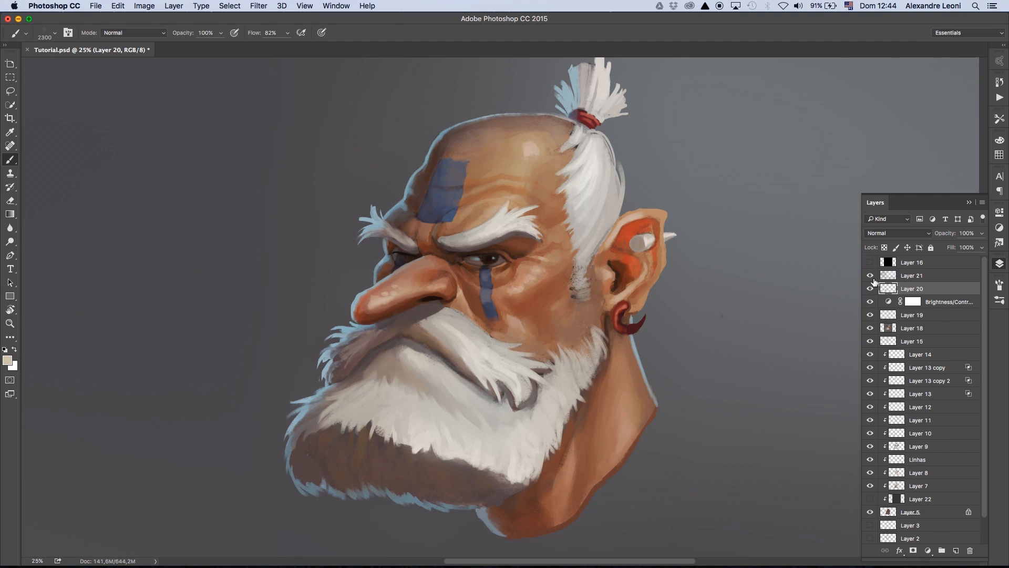
- Hide Layer 21 and compare the beard edges and ear ornaments with and without Layer 20
{"action": "left_click", "coordinate": [873, 276]}
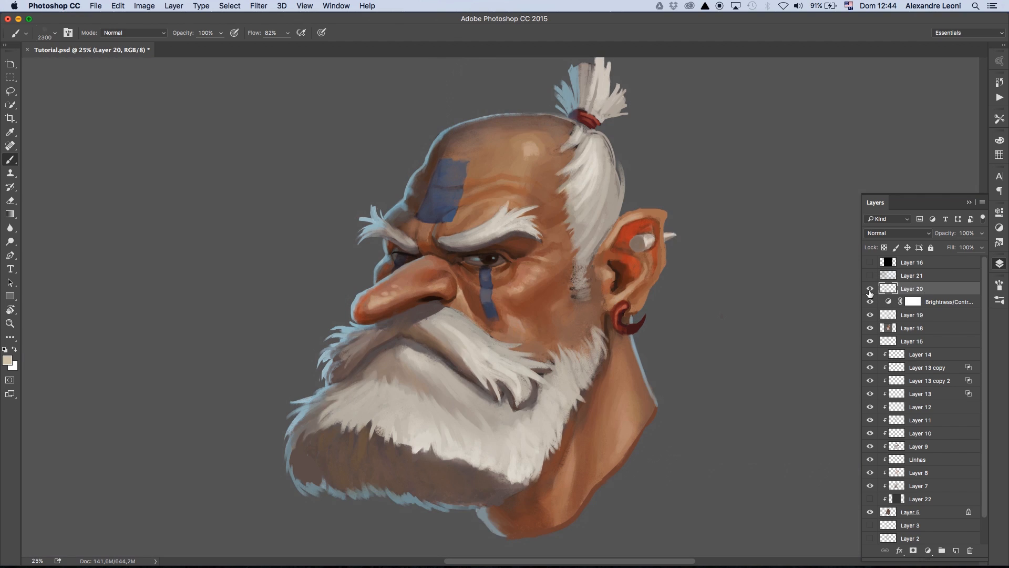
{"action": "left_click", "coordinate": [870, 288]}
{"action": "left_click", "coordinate": [870, 288]}
{"action": "left_click", "coordinate": [870, 288]}
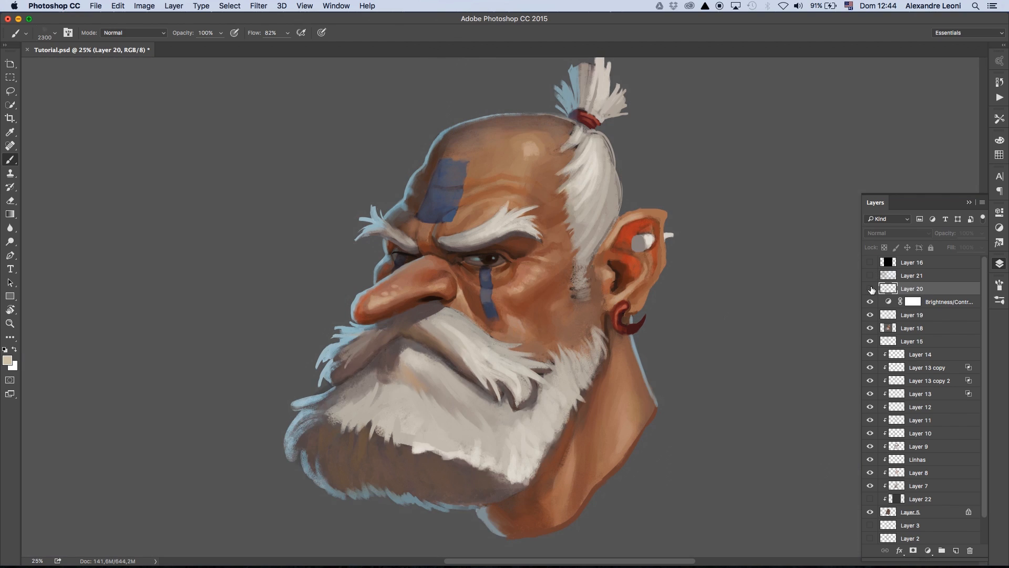
{"action": "left_click", "coordinate": [870, 288]}
{"action": "left_click", "coordinate": [871, 288]}
{"action": "left_click", "coordinate": [870, 289]}
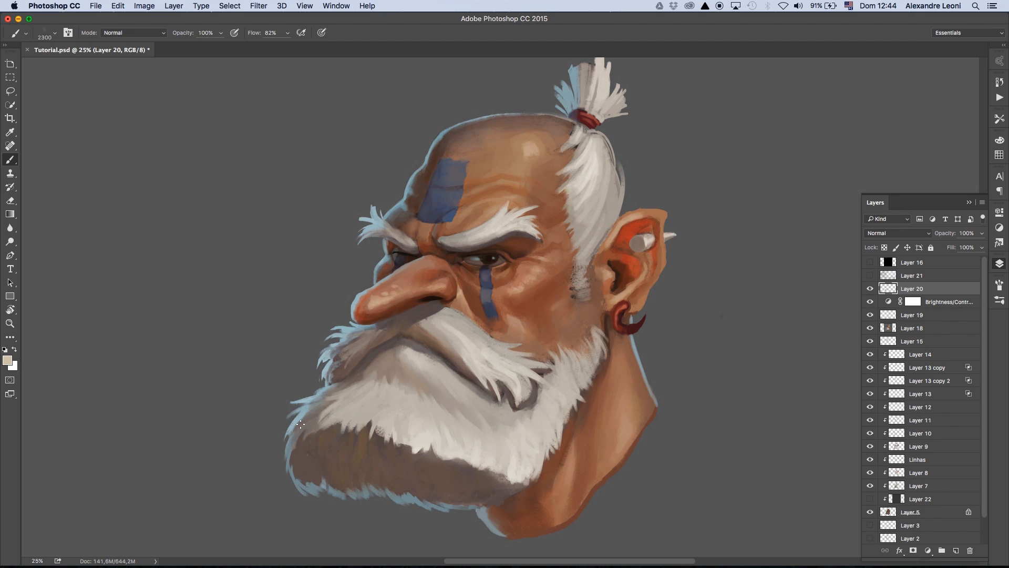
{"action": "left_click", "coordinate": [870, 289]}
{"action": "left_click", "coordinate": [870, 289]}
- Show and select the Overlay layer, Layer 21, and compare the painting with and without the upper finishing layers
{"action": "left_click", "coordinate": [871, 275]}
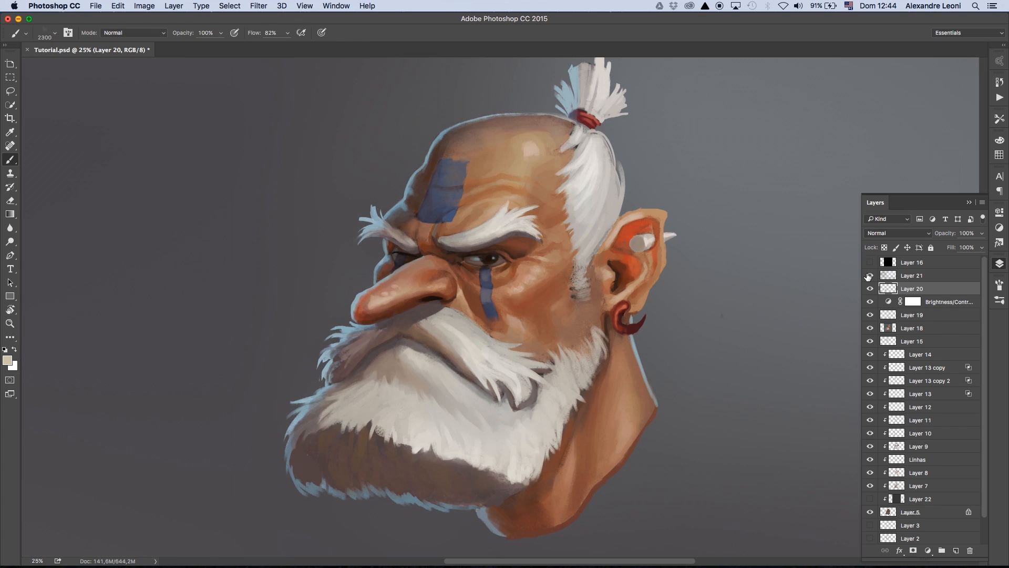
{"action": "left_click", "coordinate": [911, 281]}
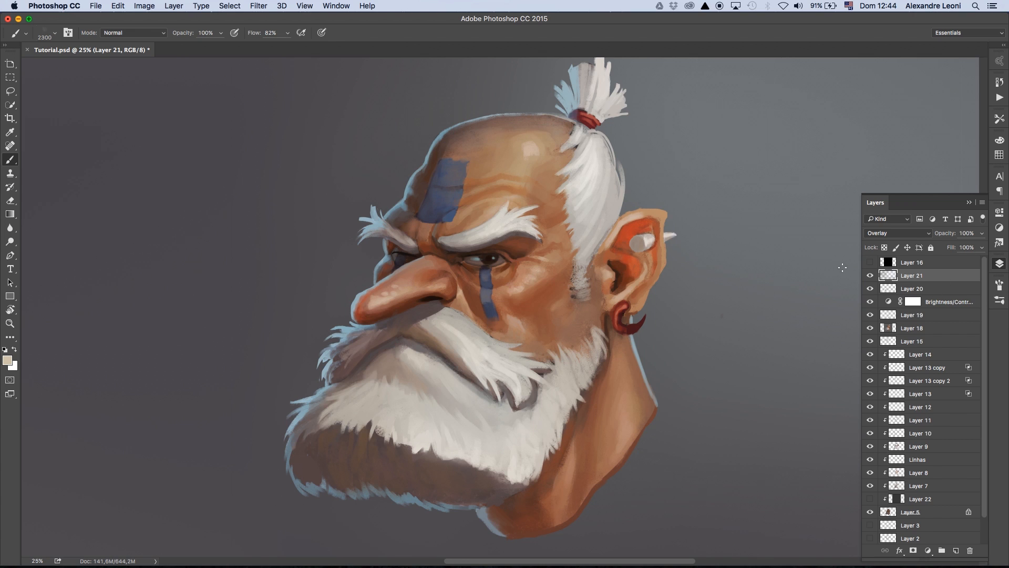
{"action": "left_click", "coordinate": [870, 276]}
{"action": "left_click", "coordinate": [870, 276]}
{"action": "mouse_move", "coordinate": [870, 278]}
{"action": "left_mouse_down"}
{"action": "mouse_move", "coordinate": [871, 344]}
{"action": "mouse_move", "coordinate": [872, 279]}
{"action": "left_mouse_up"}
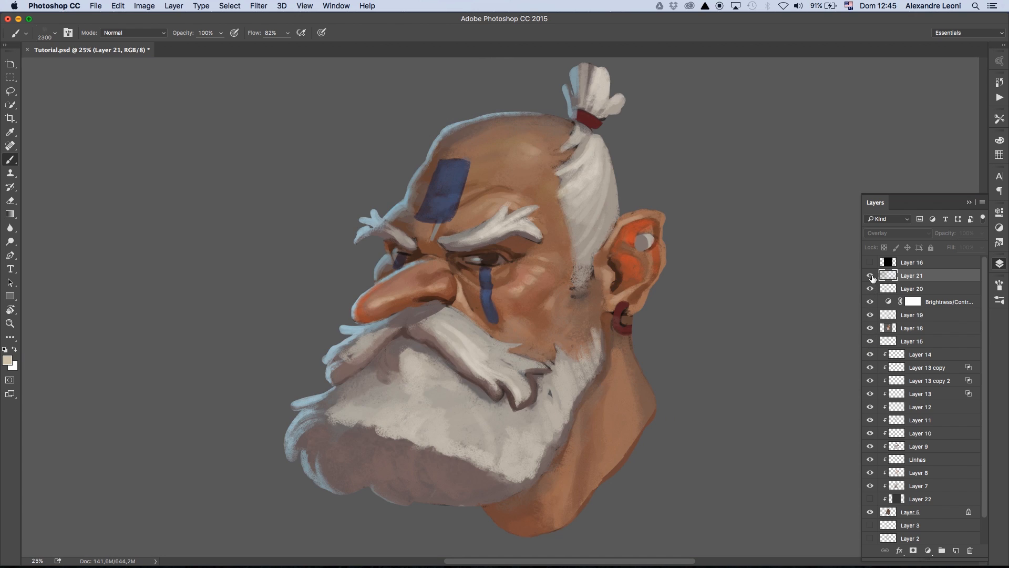